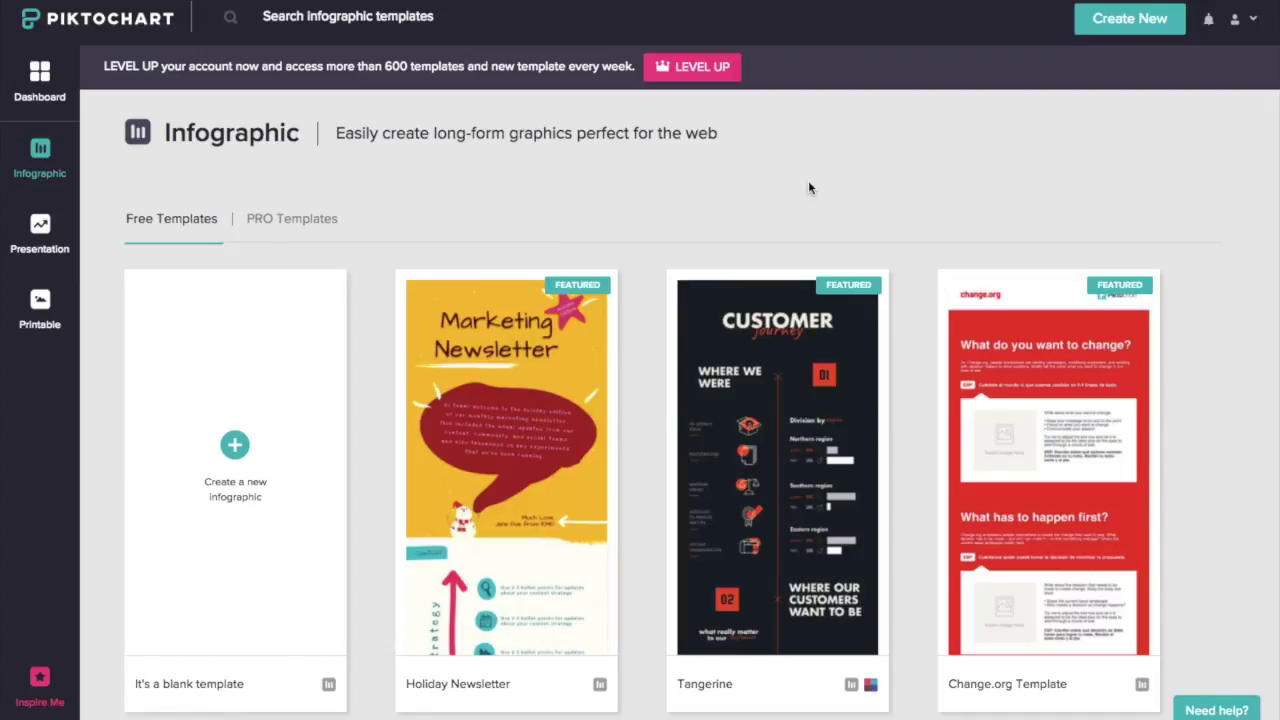
Browse the PRO templates, then start a blank infographic from the Free Templates
scroll(808, 188, "down", 4)
scroll(808, 188, "up", 4)
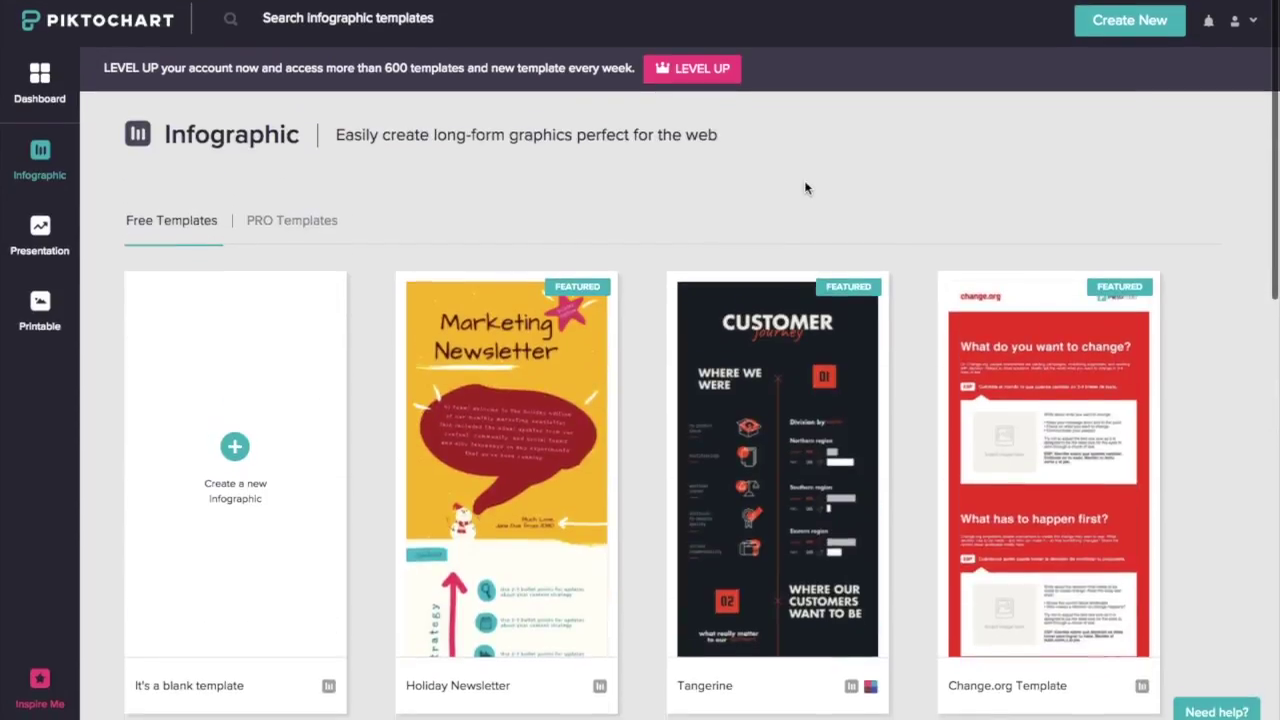
left_click(303, 226)
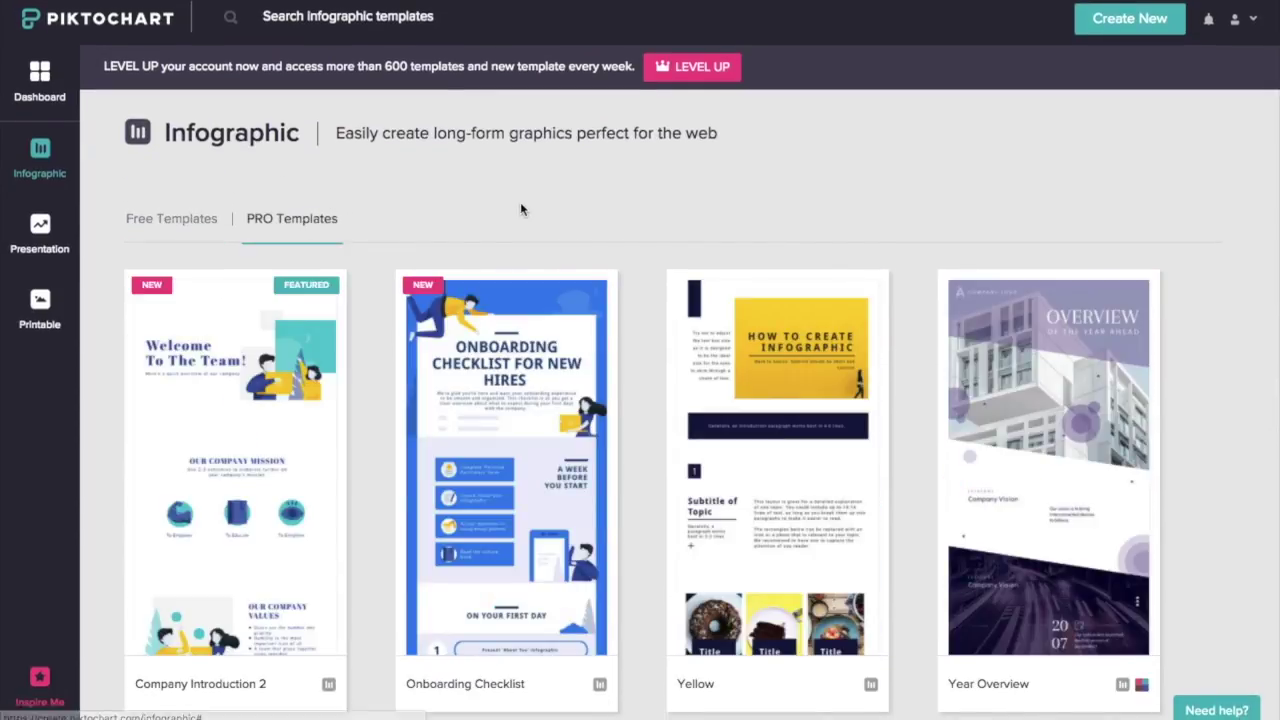
scroll(520, 206, "down", 3)
scroll(520, 210, "up", 3)
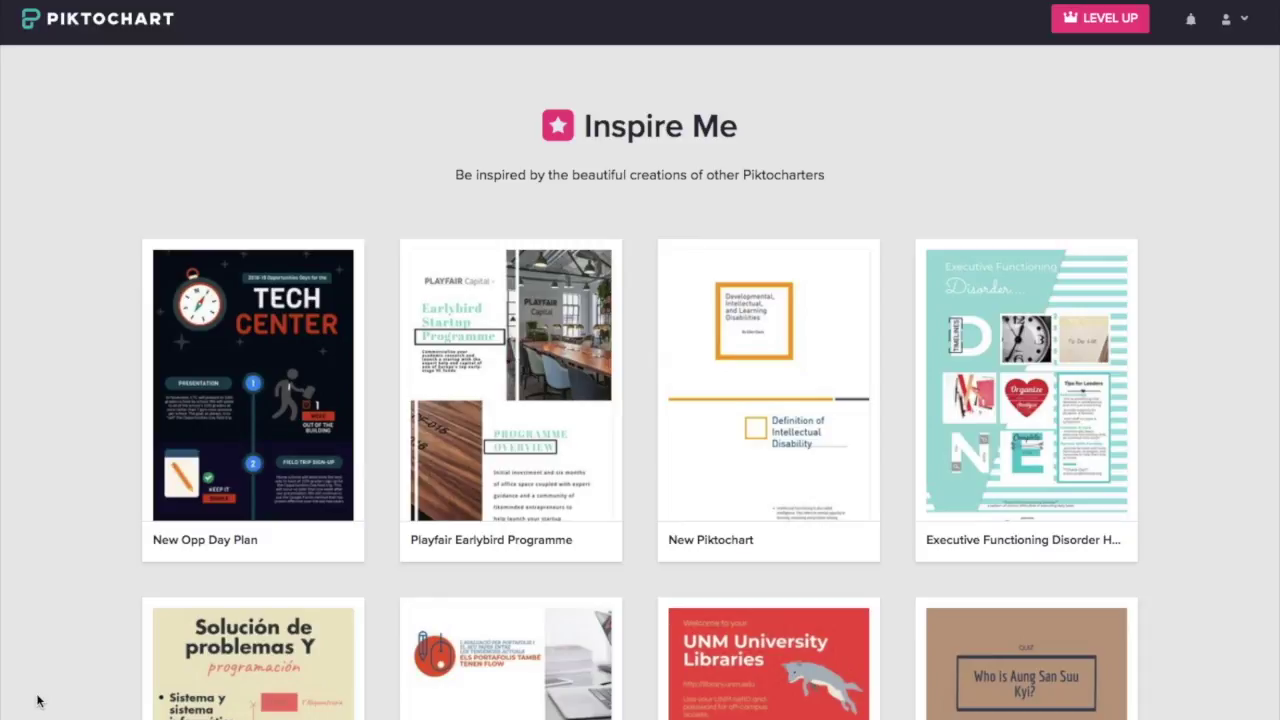
scroll(37, 701, "down", 8)
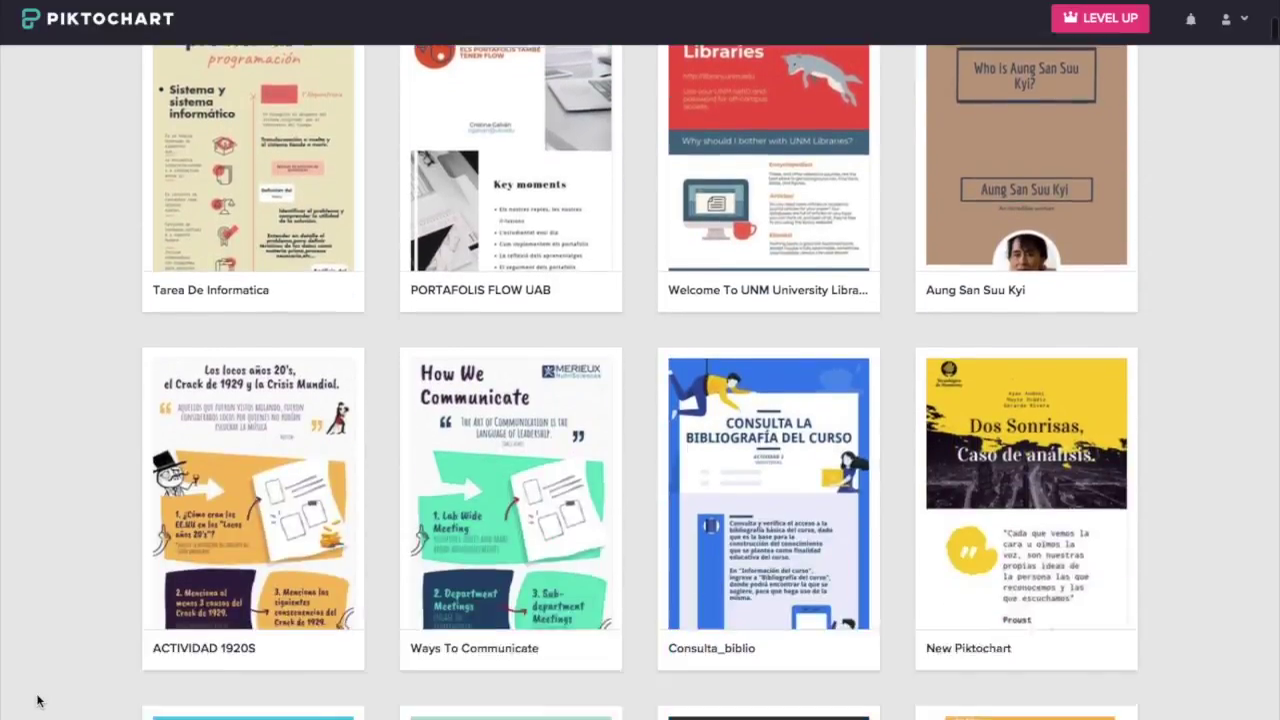
scroll(37, 701, "down", 10)
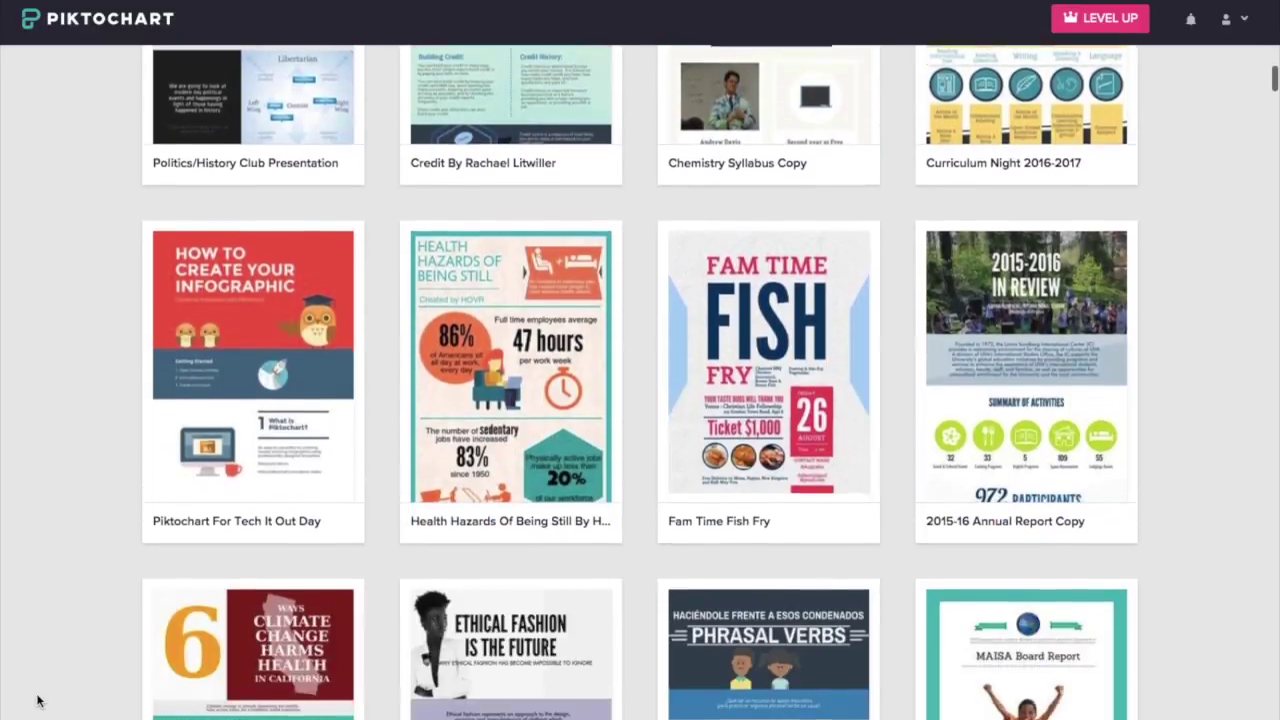
scroll(37, 701, "down", 8)
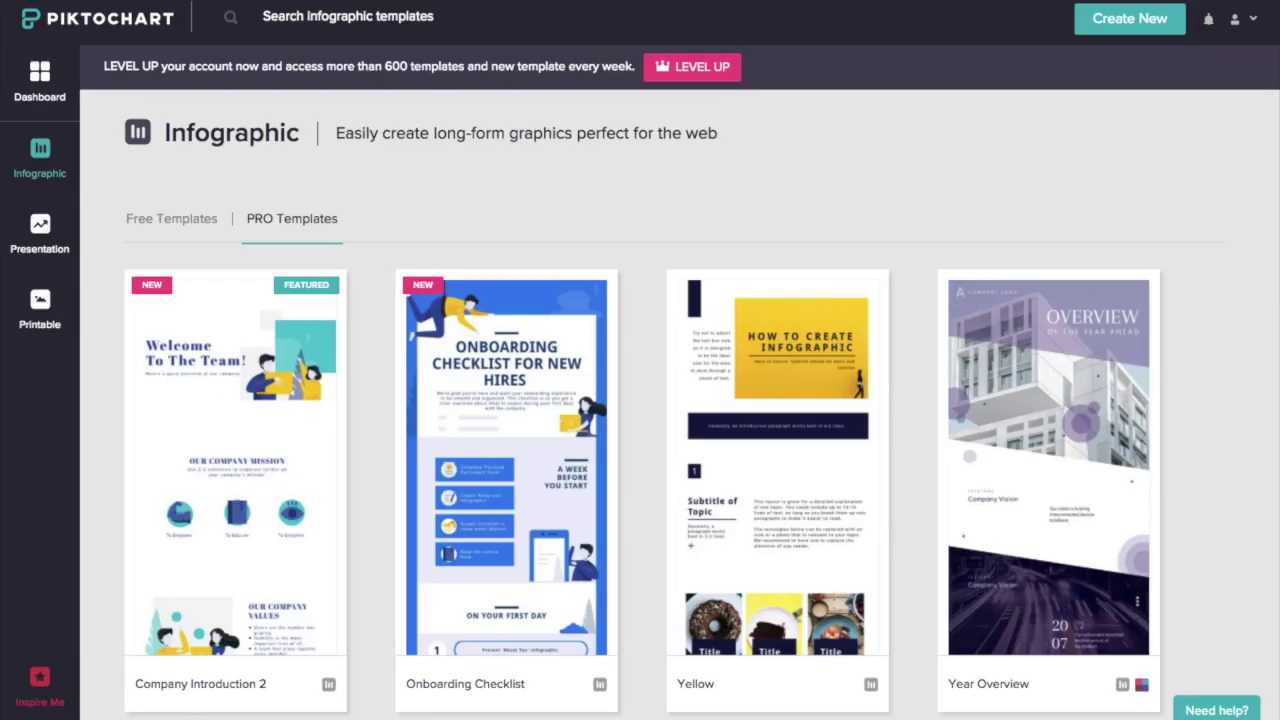
left_click(166, 218)
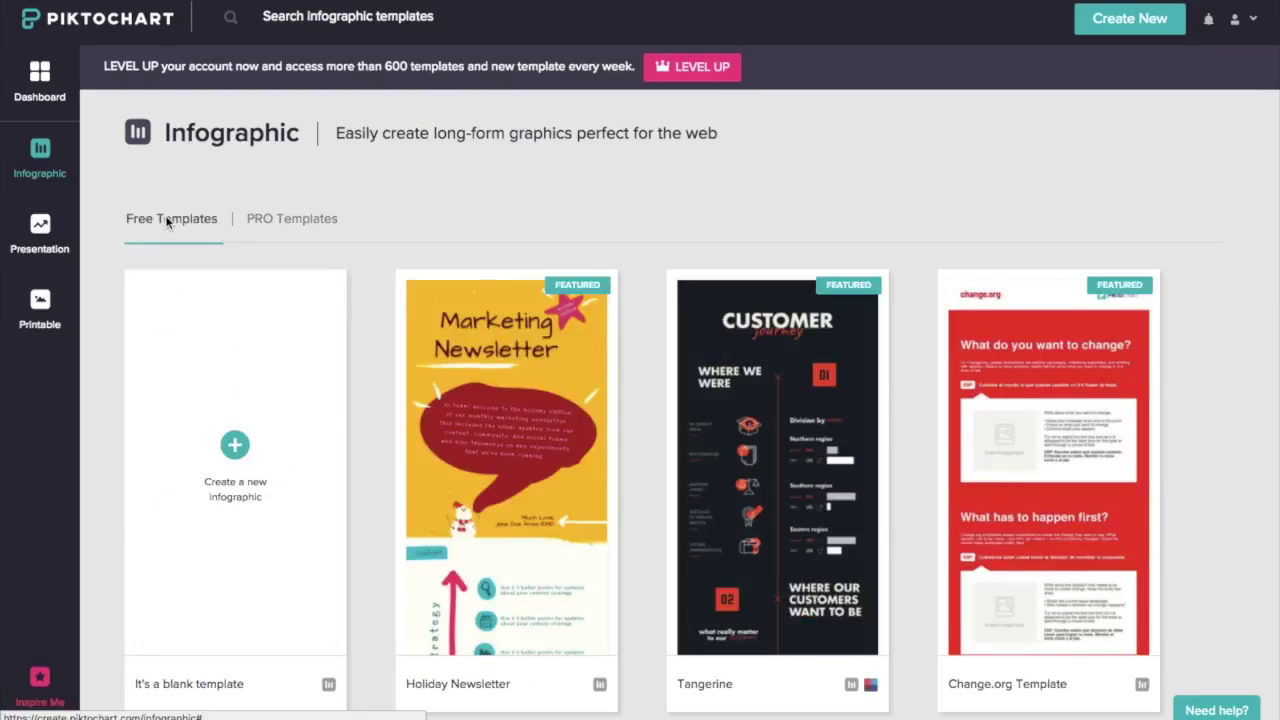
left_click(231, 440)
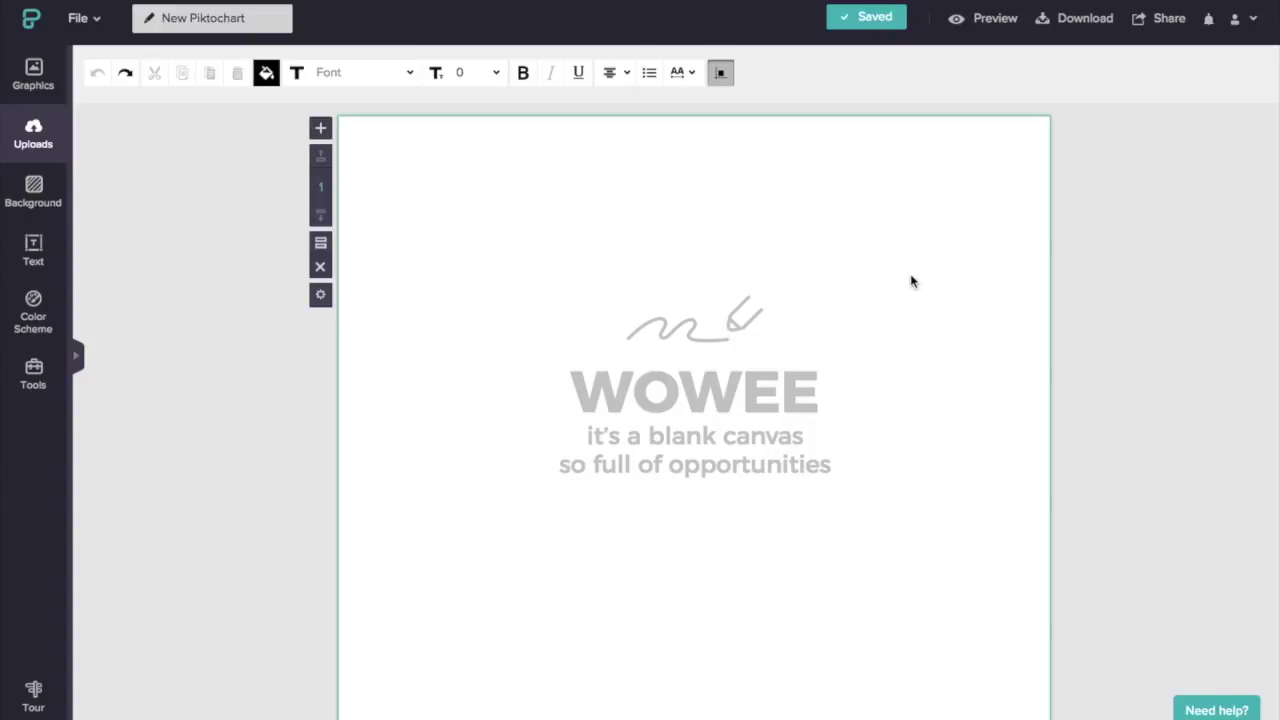
Delete the WOWEE placeholder, shorten the page to about 639 px, and remove a test block
left_click_drag(932, 265, 464, 495)
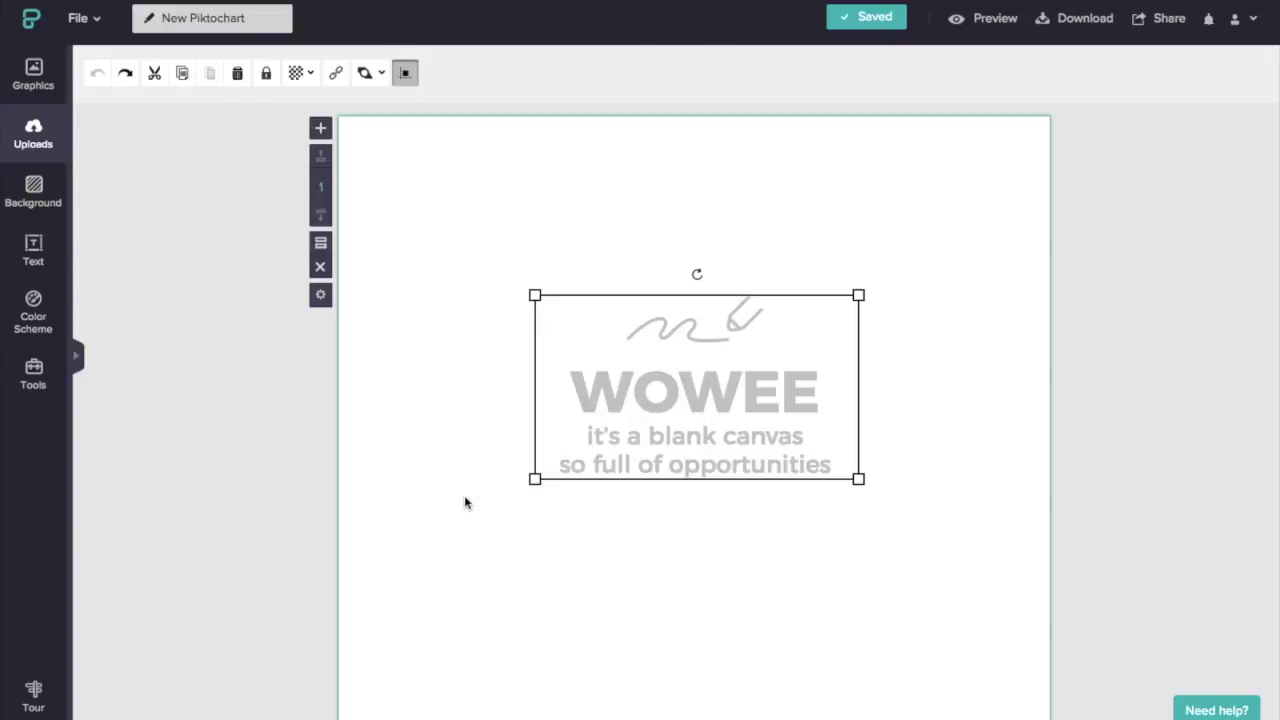
key("Delete")
scroll(464, 502, "down", 5)
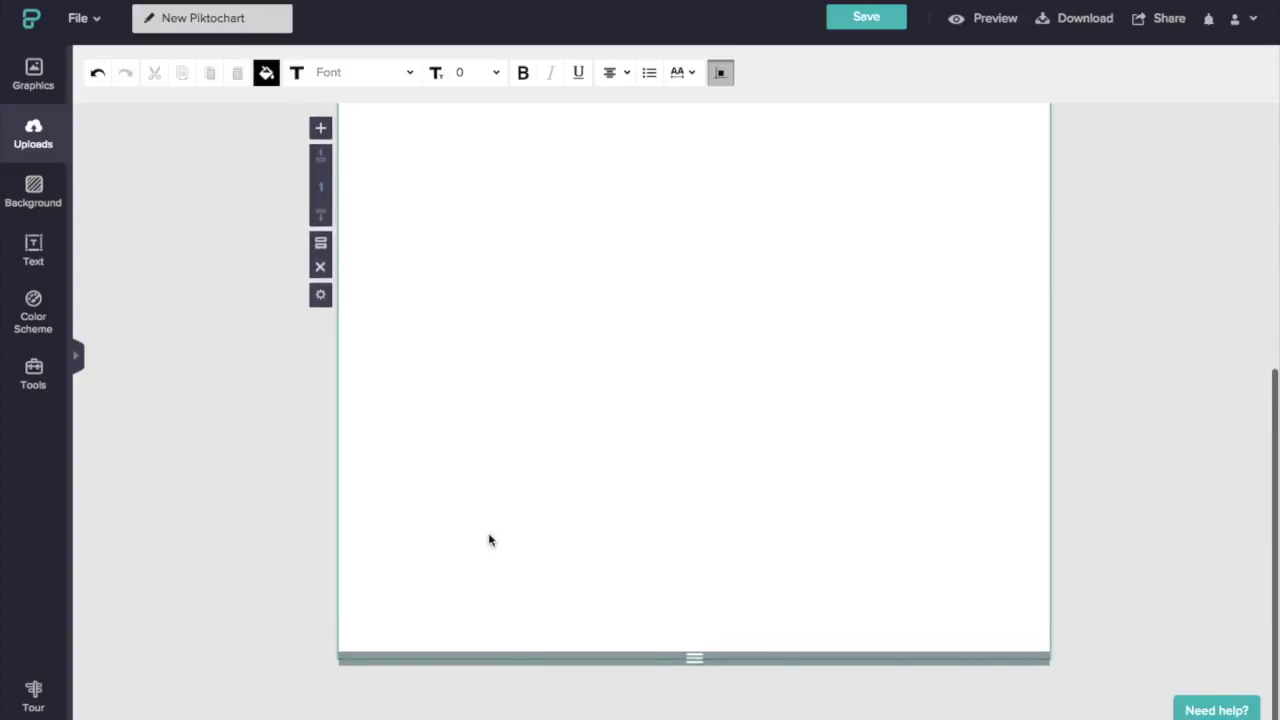
left_click_drag(695, 660, 672, 52)
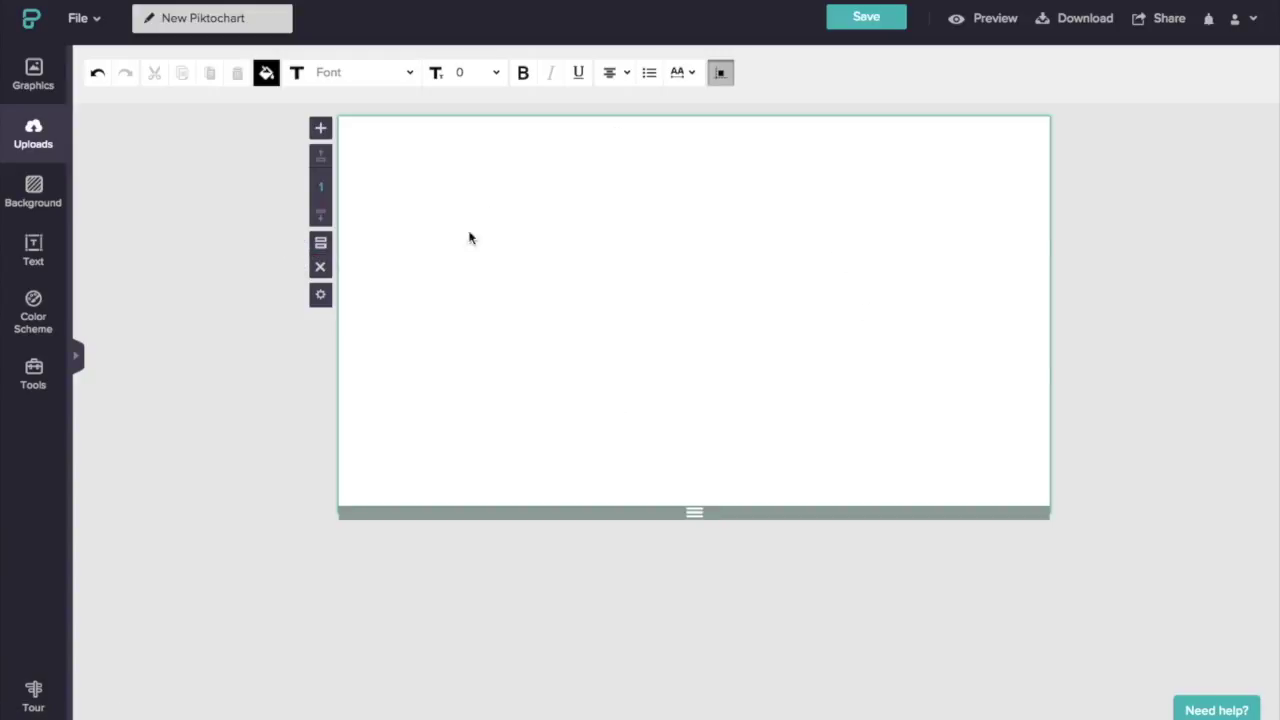
left_click(322, 129)
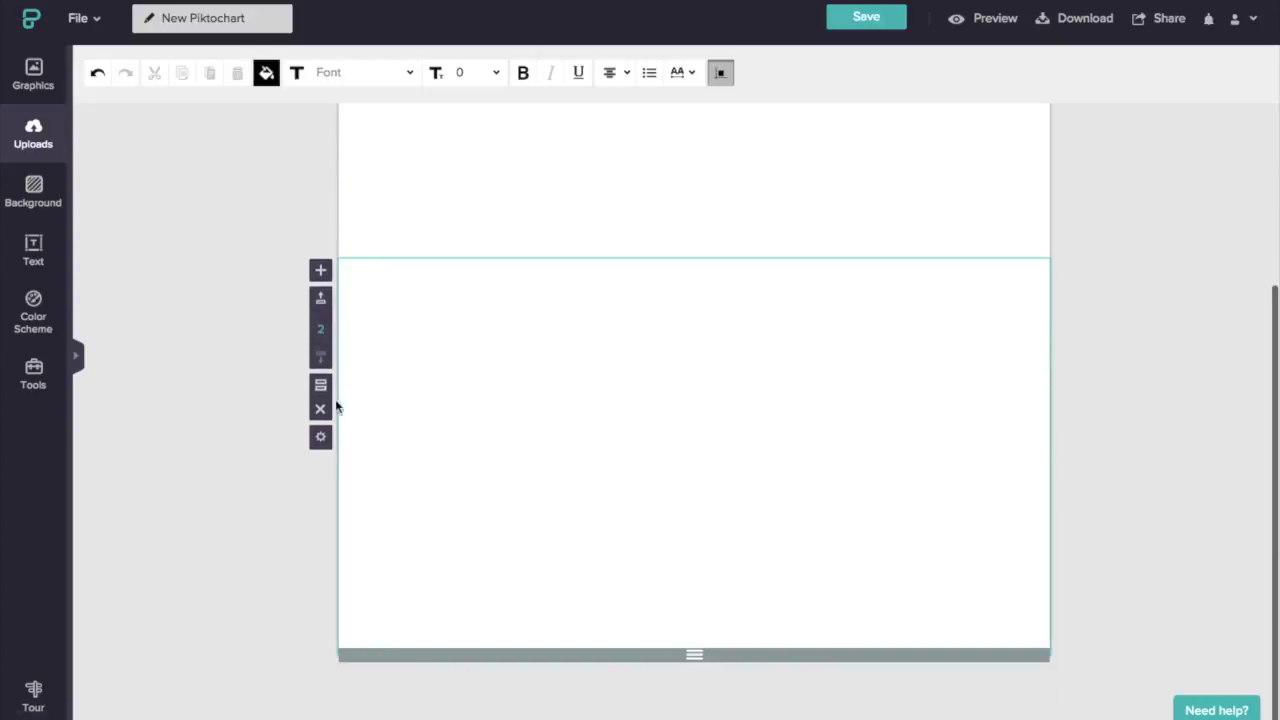
left_click(324, 412)
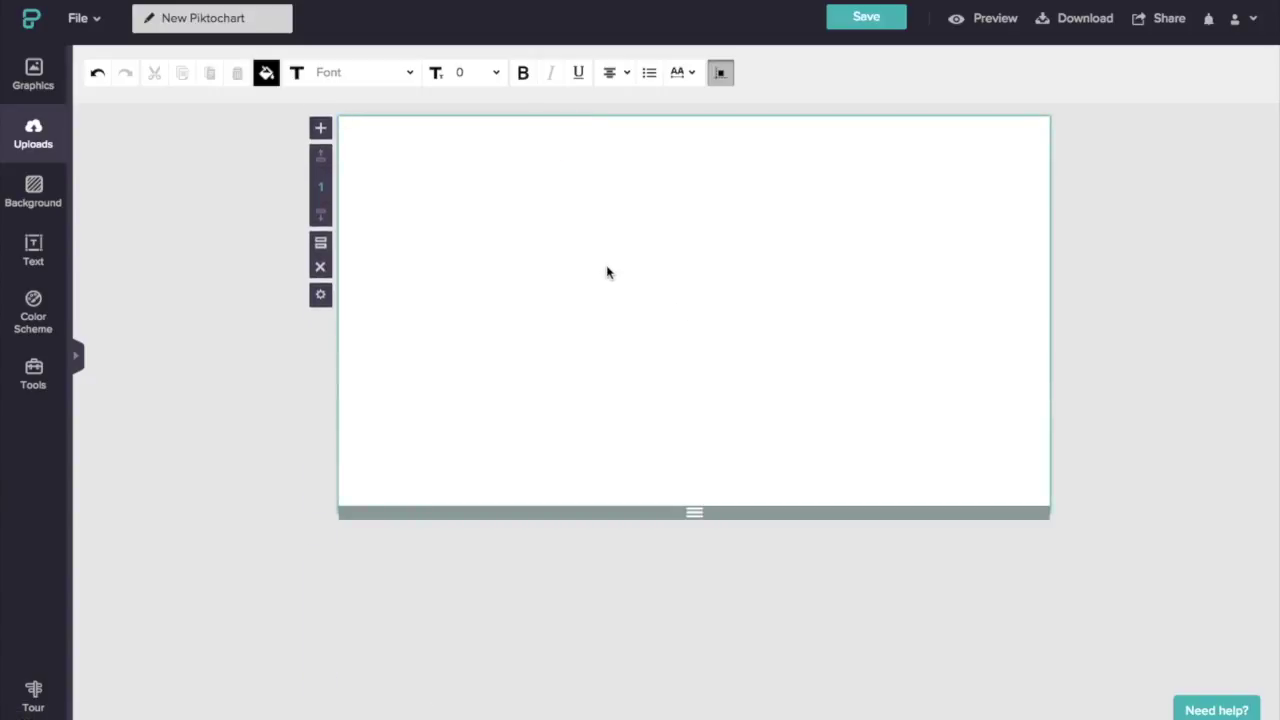
Make the page background peach
left_click(18, 200)
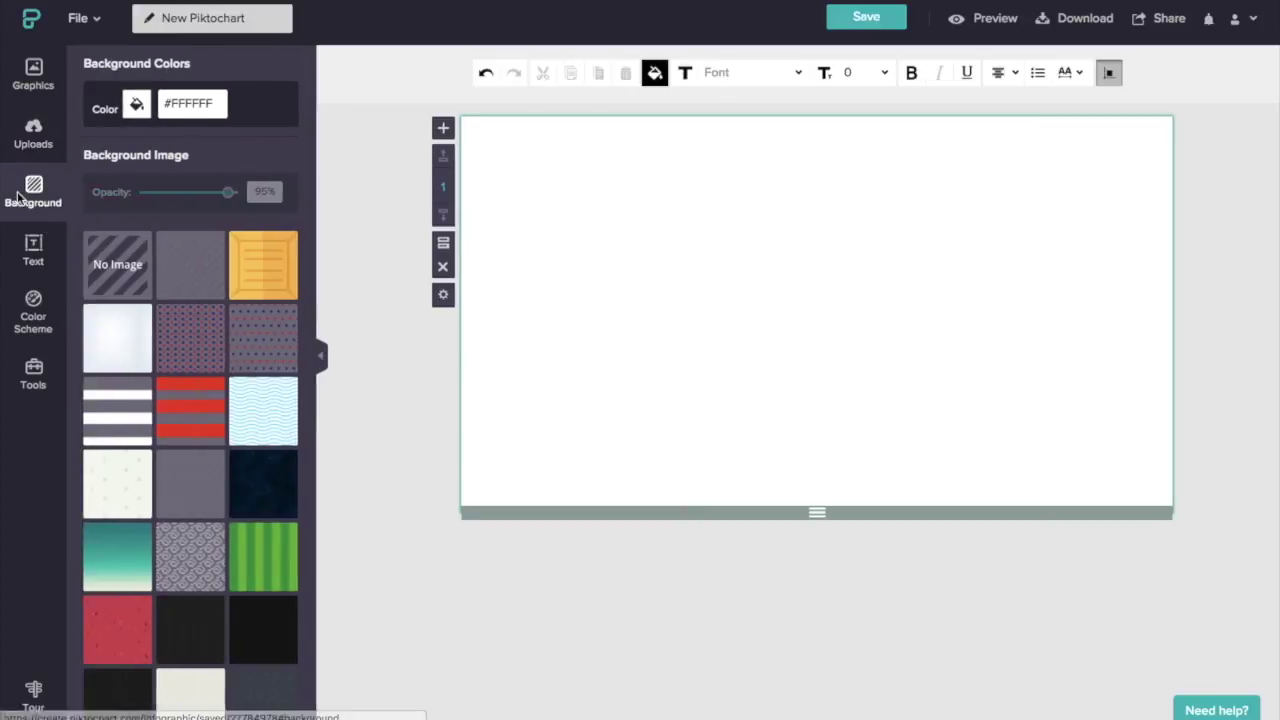
left_click(137, 106)
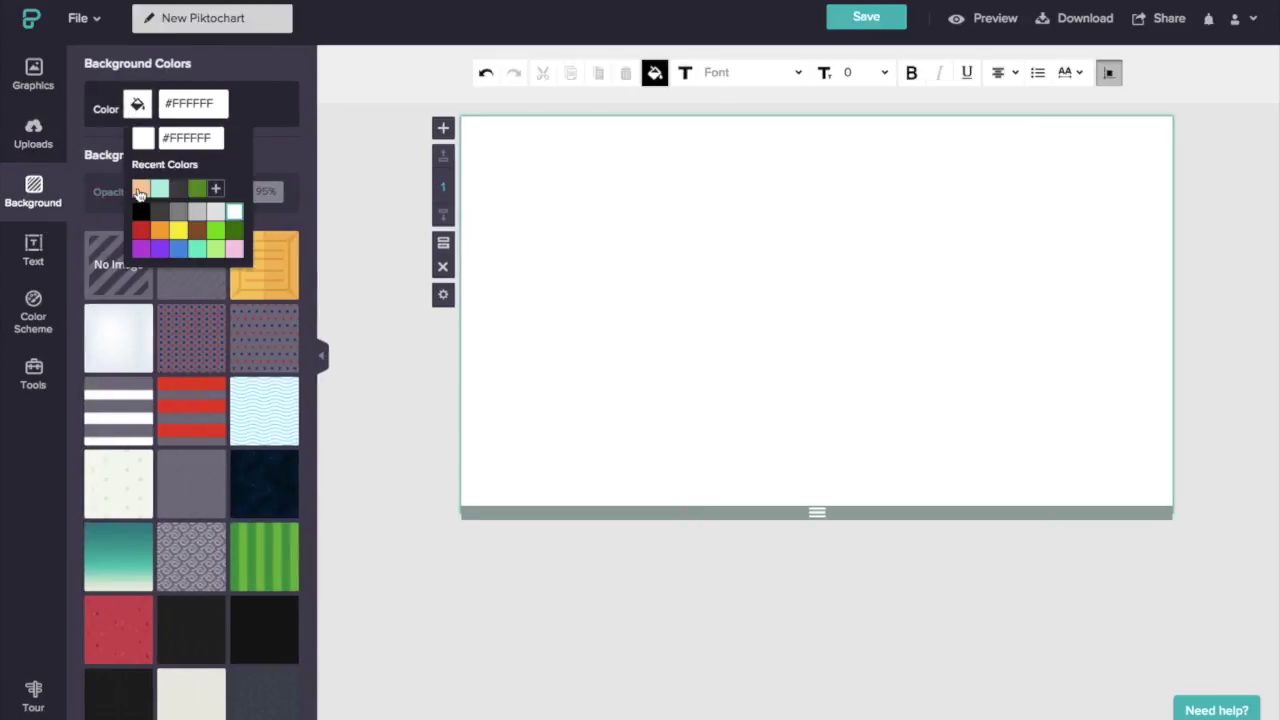
left_click(140, 189)
Add the 'HISTORY of dessert' text frame and reword it to 'the LIVING TO ROAM story'
left_click(34, 256)
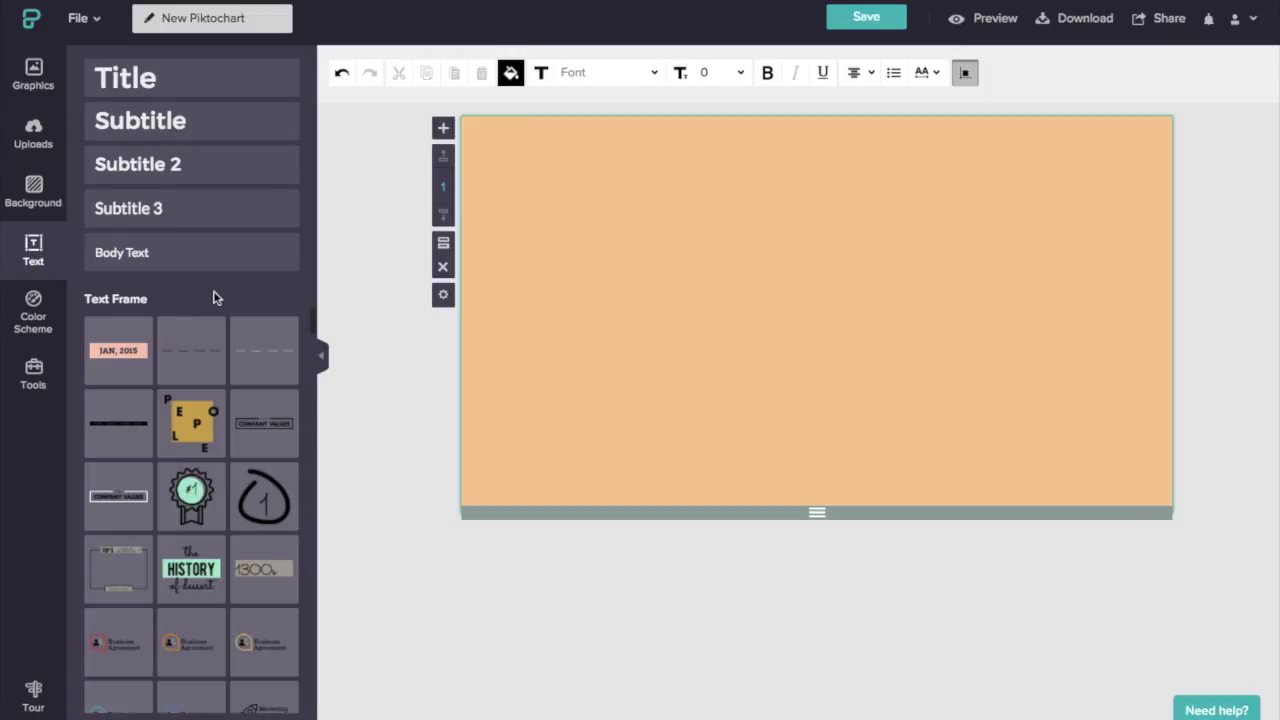
left_click(199, 598)
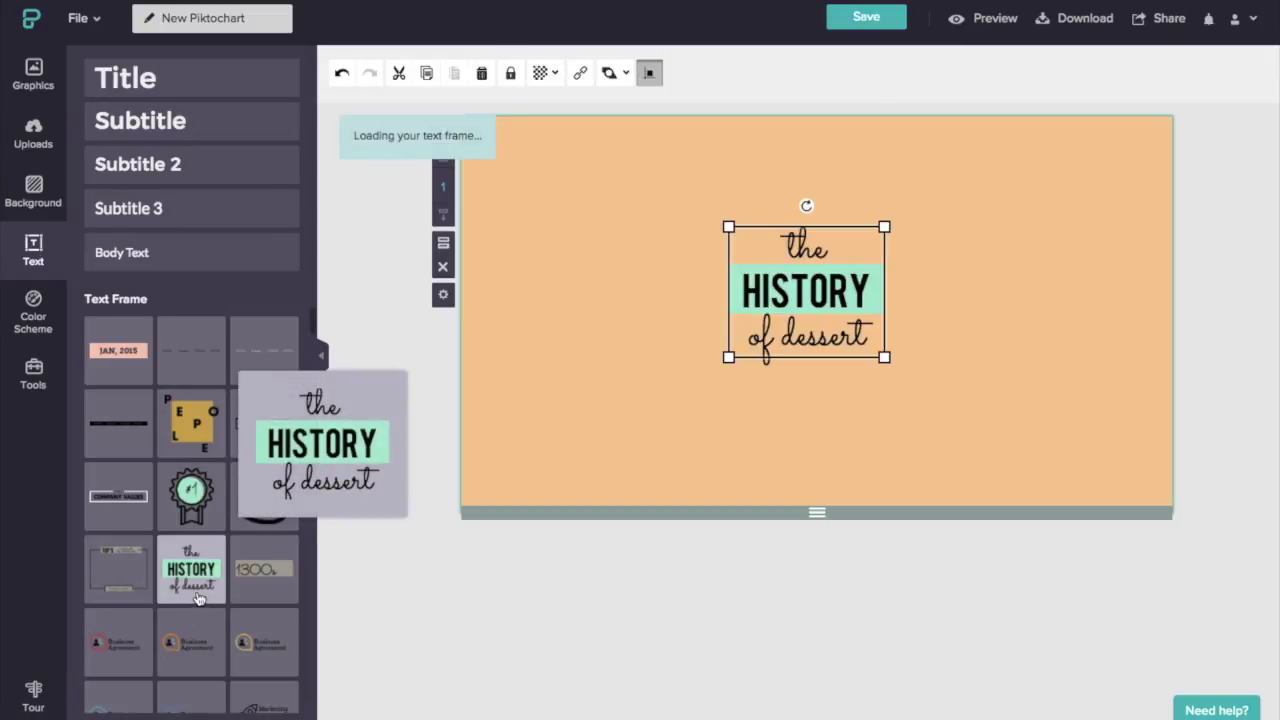
left_click(848, 295)
double_click(866, 291)
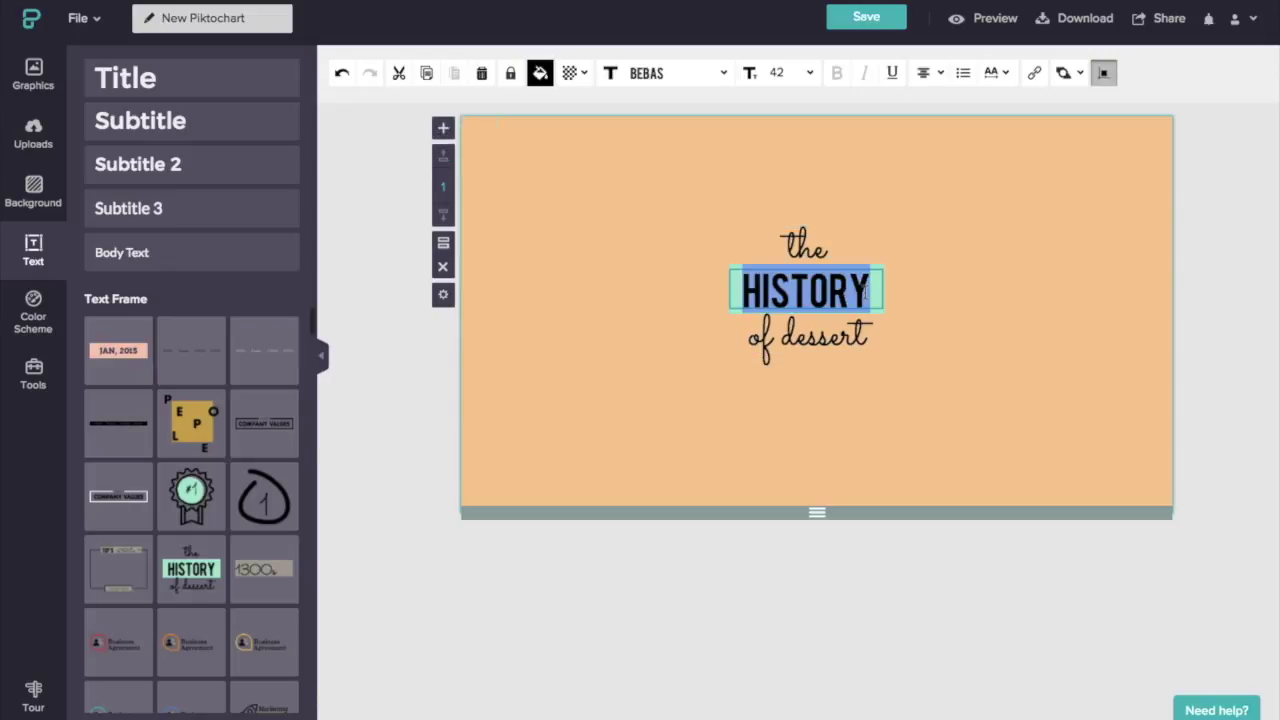
type("L")
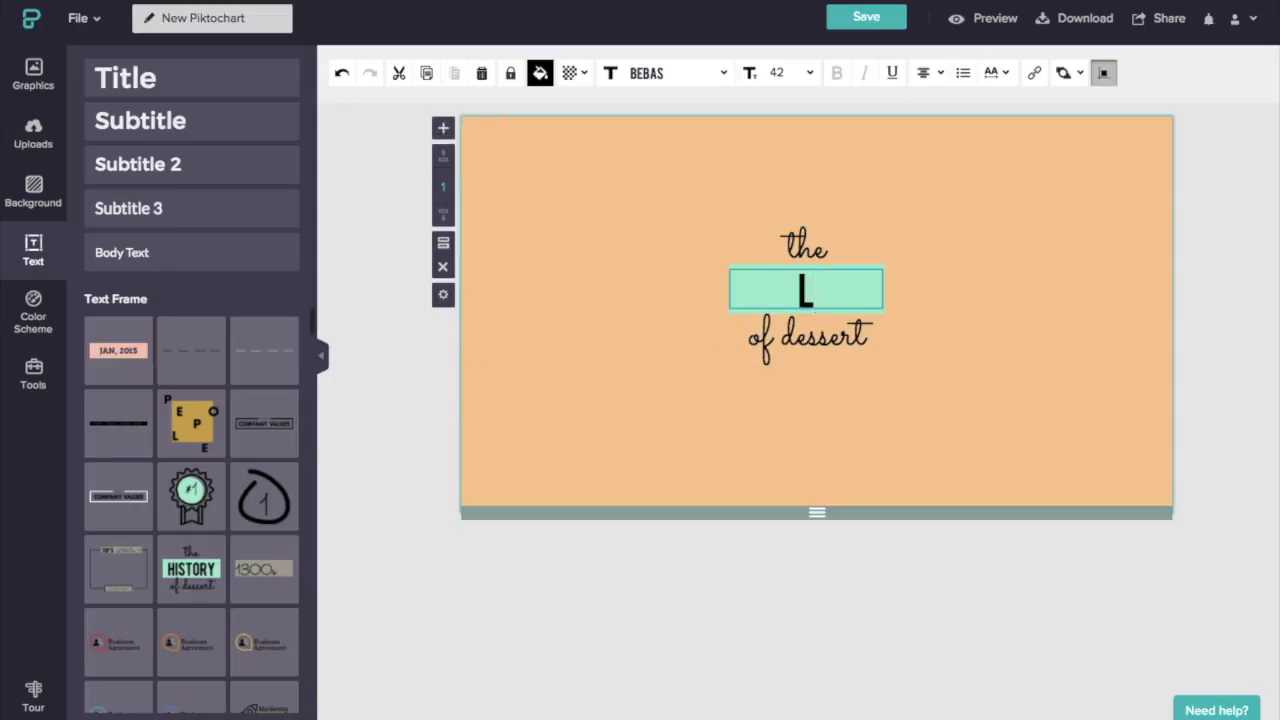
type("IVINGTO")
key("BackSpace")
key("BackSpace")
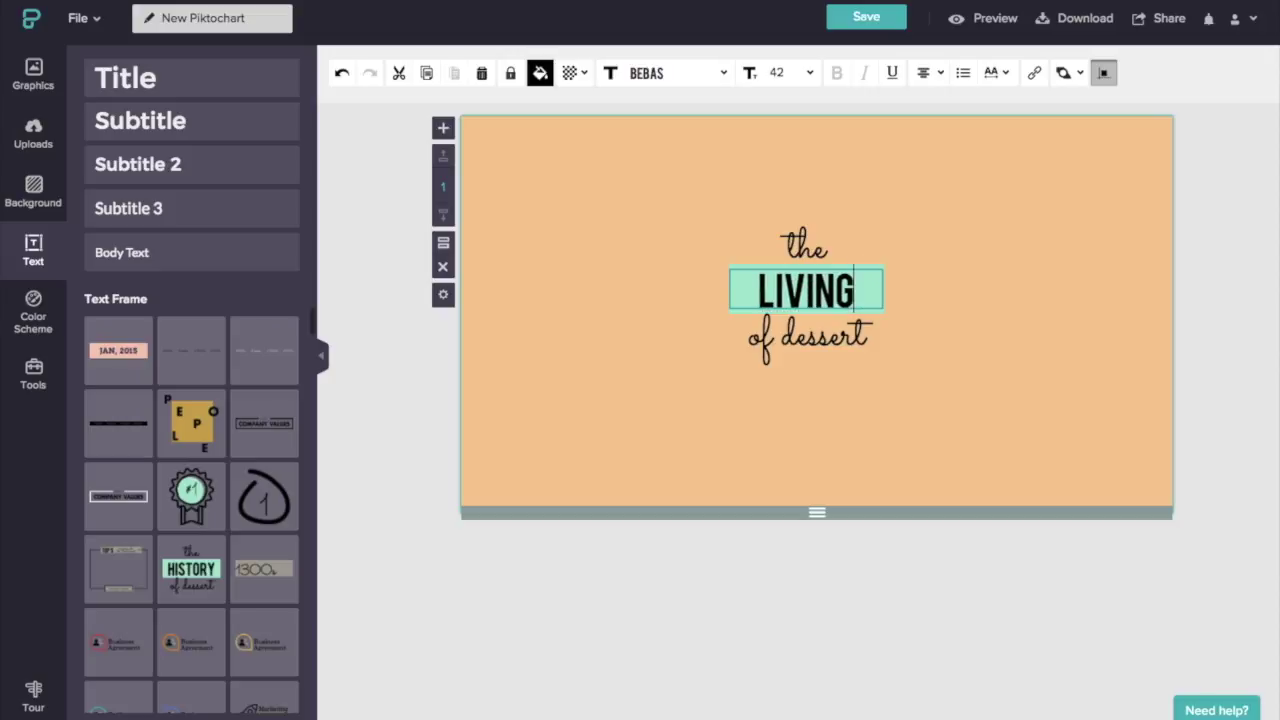
type("TO ROAM")
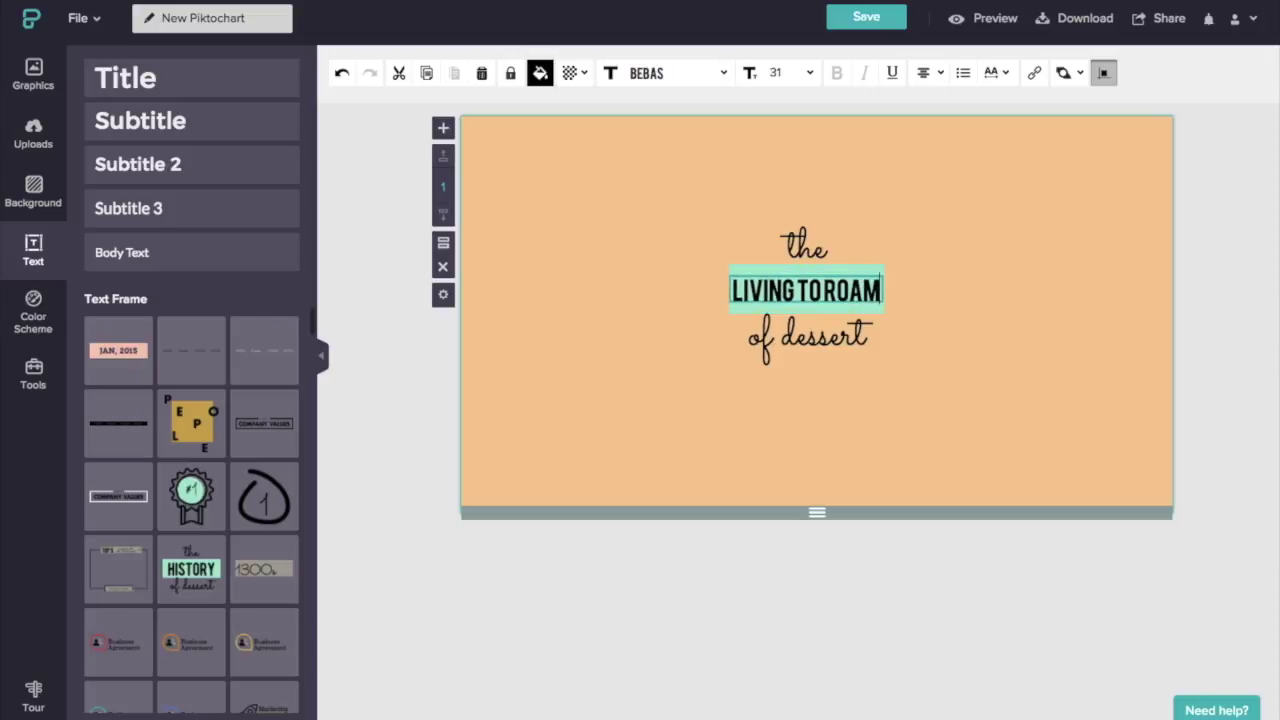
left_click(848, 338)
double_click(848, 338)
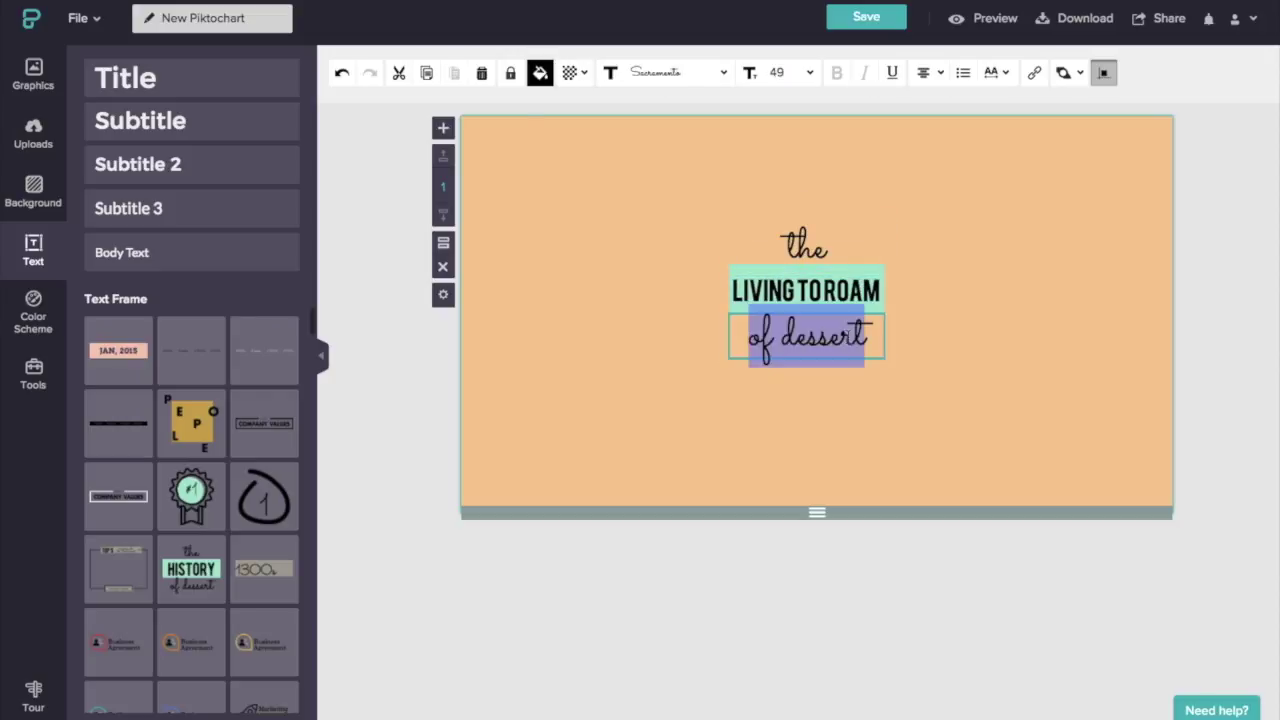
type("story")
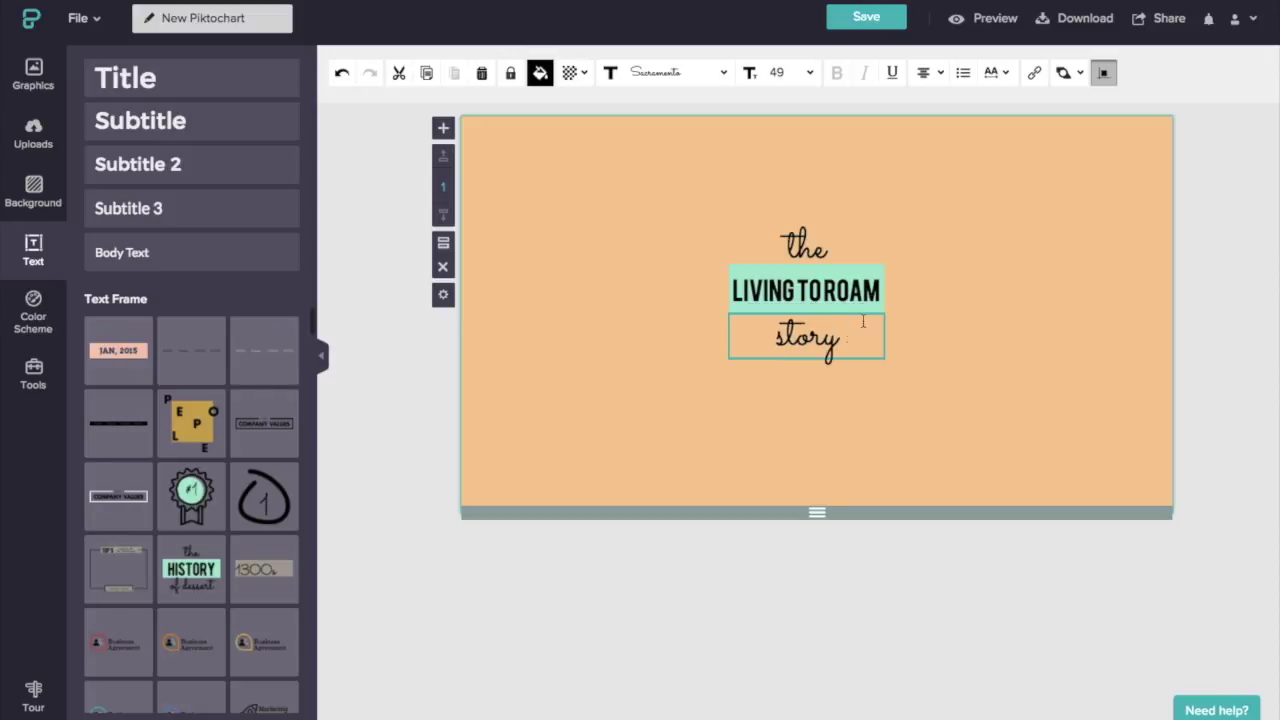
left_click(863, 248)
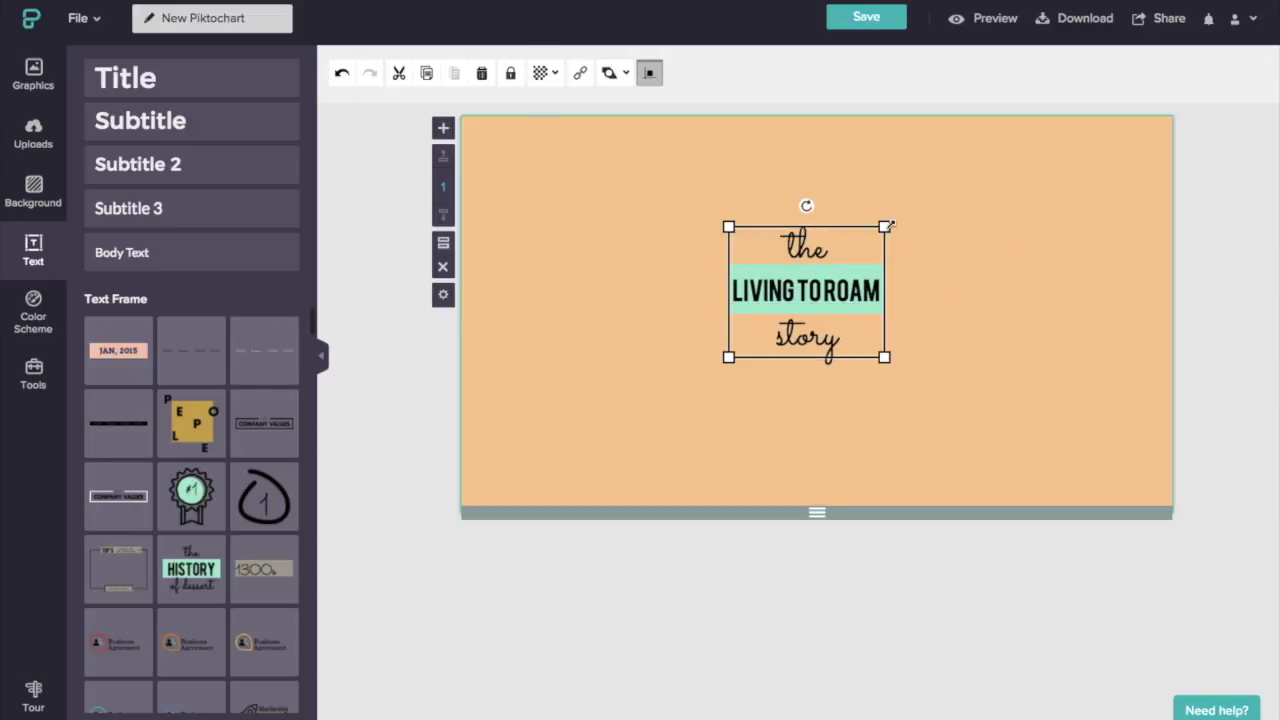
Scale the title group up by its corners and snap it to the page's vertical centre
left_click_drag(888, 225, 993, 177)
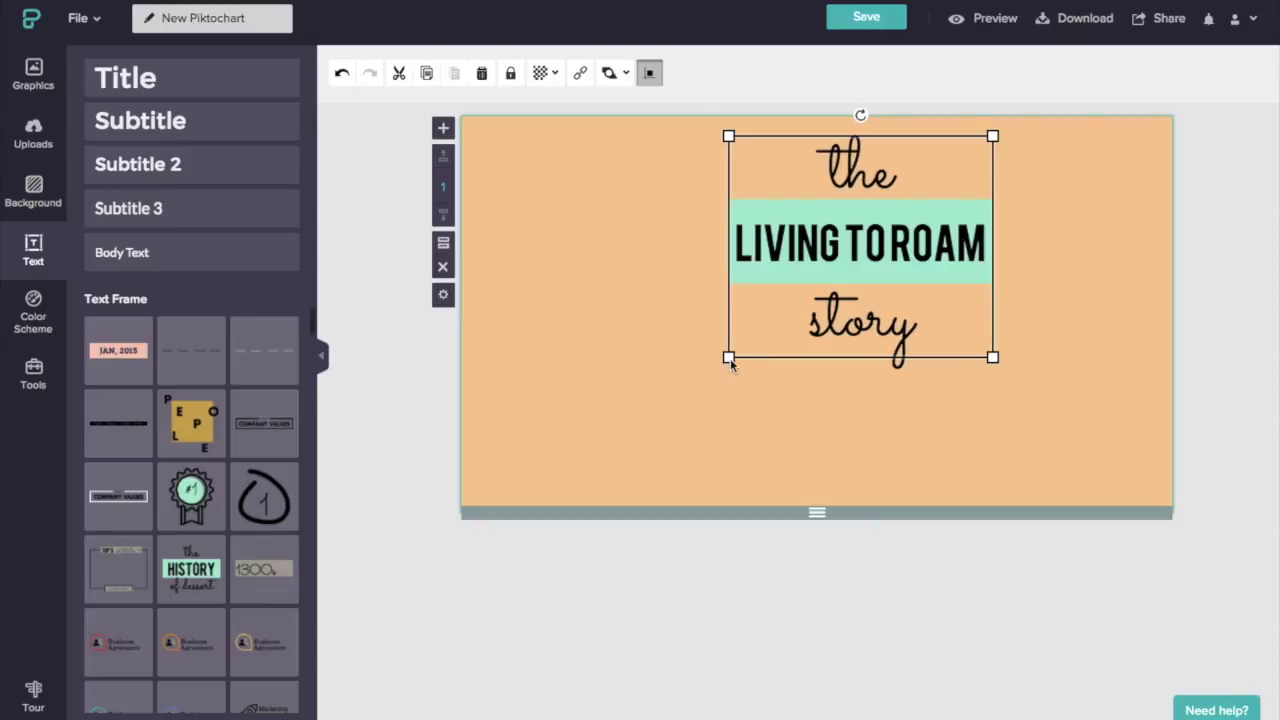
left_click_drag(730, 358, 617, 452)
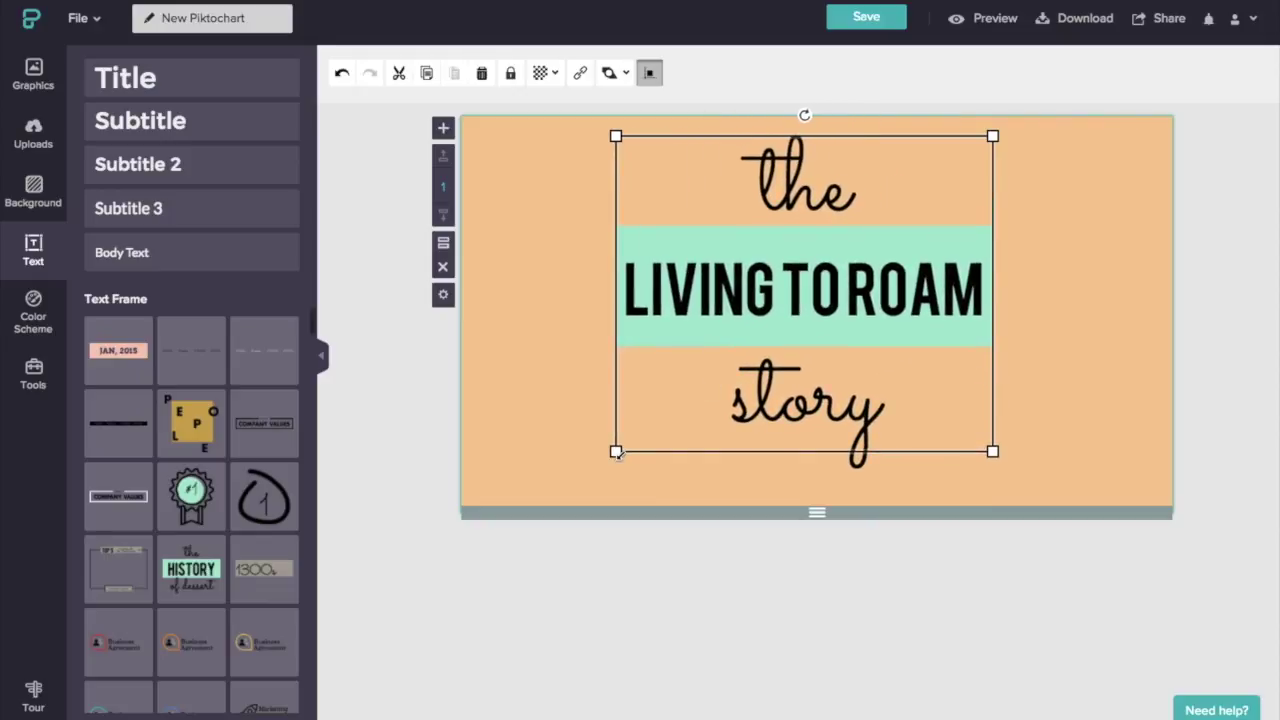
left_click_drag(866, 311, 883, 317)
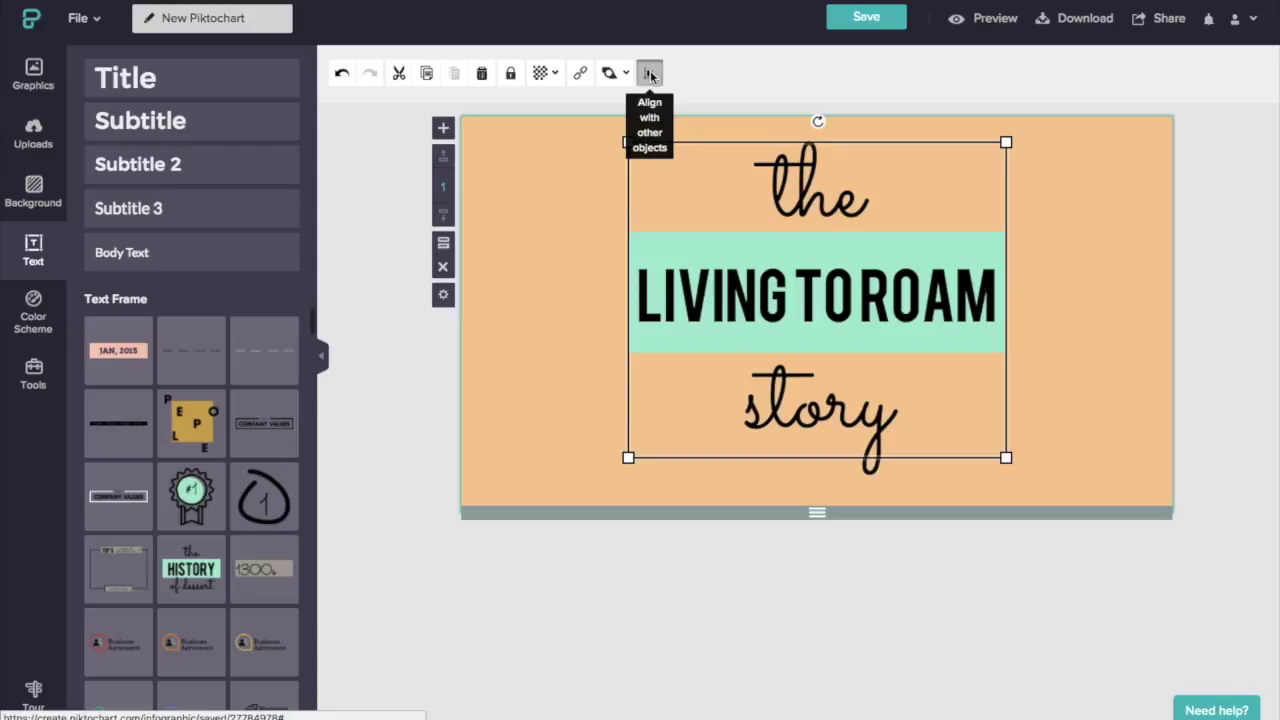
left_click_drag(899, 179, 866, 218)
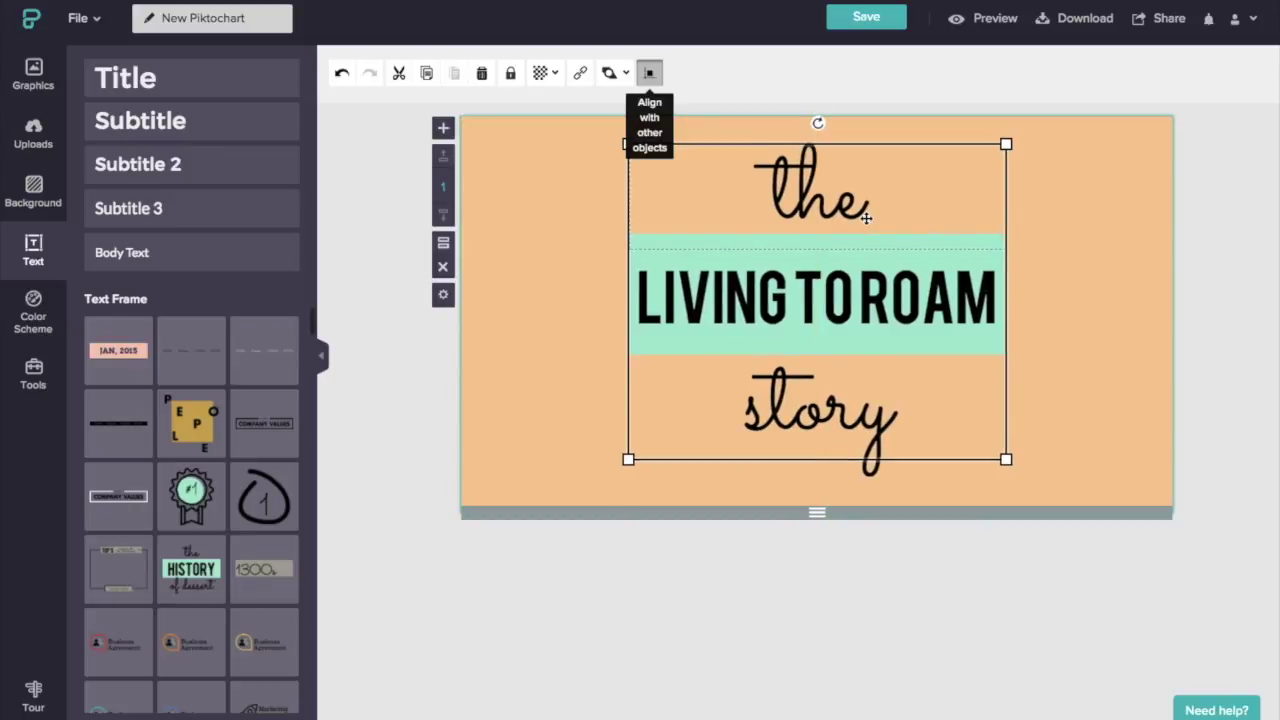
left_click(1083, 220)
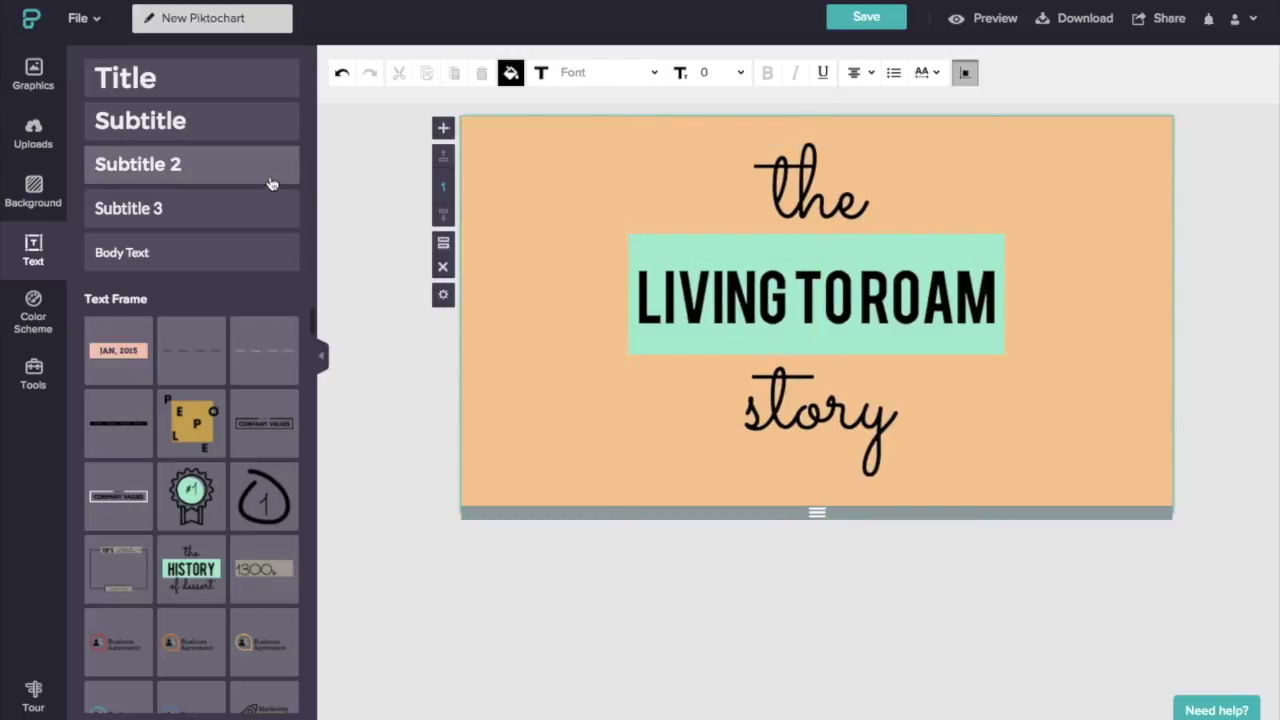
Add a heading text box beside the title and make it read 2017
left_click(193, 135)
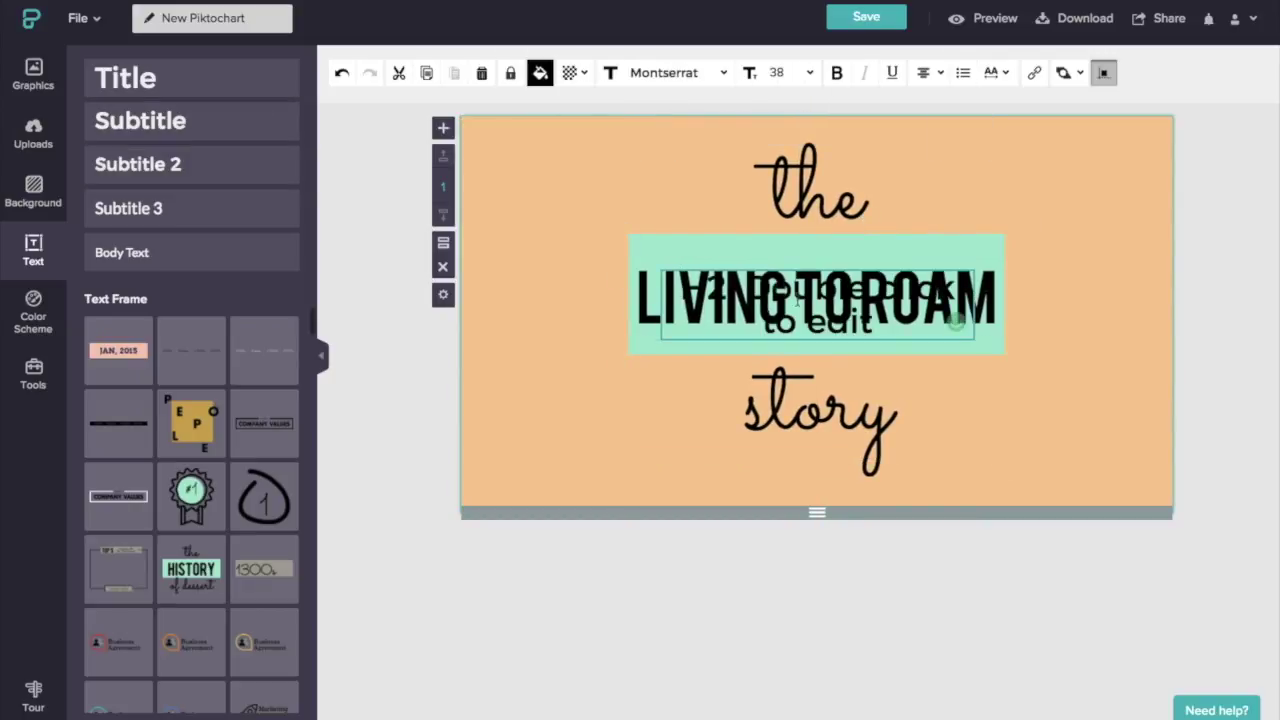
left_click_drag(944, 310, 741, 203)
double_click(753, 212)
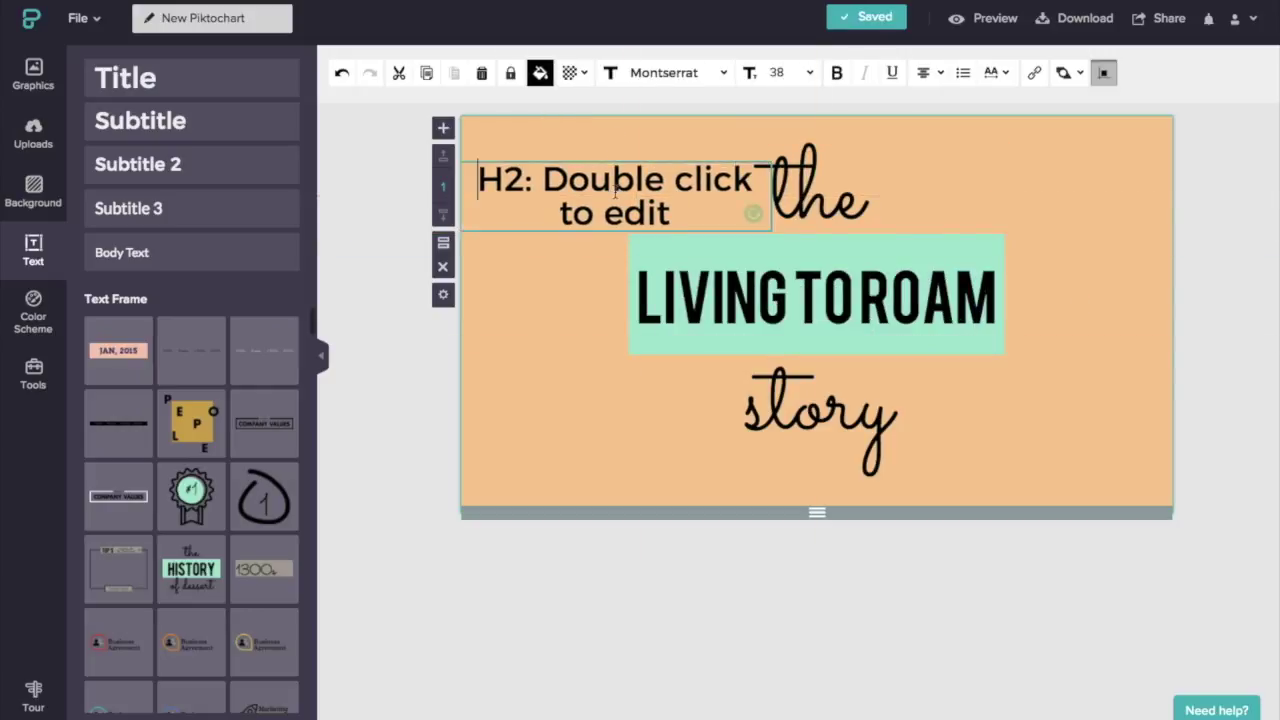
triple_click(753, 212)
type("2017")
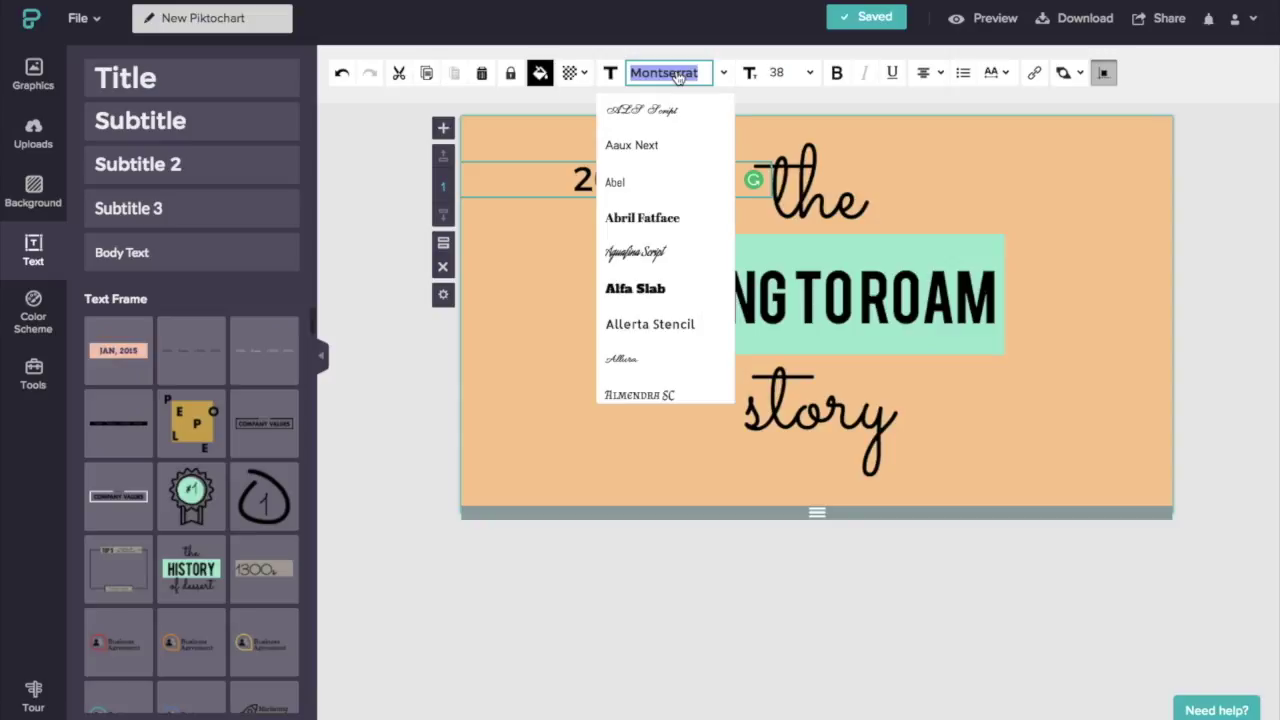
Set the 2017 text to the Bebas font at size 78
type("Bebas")
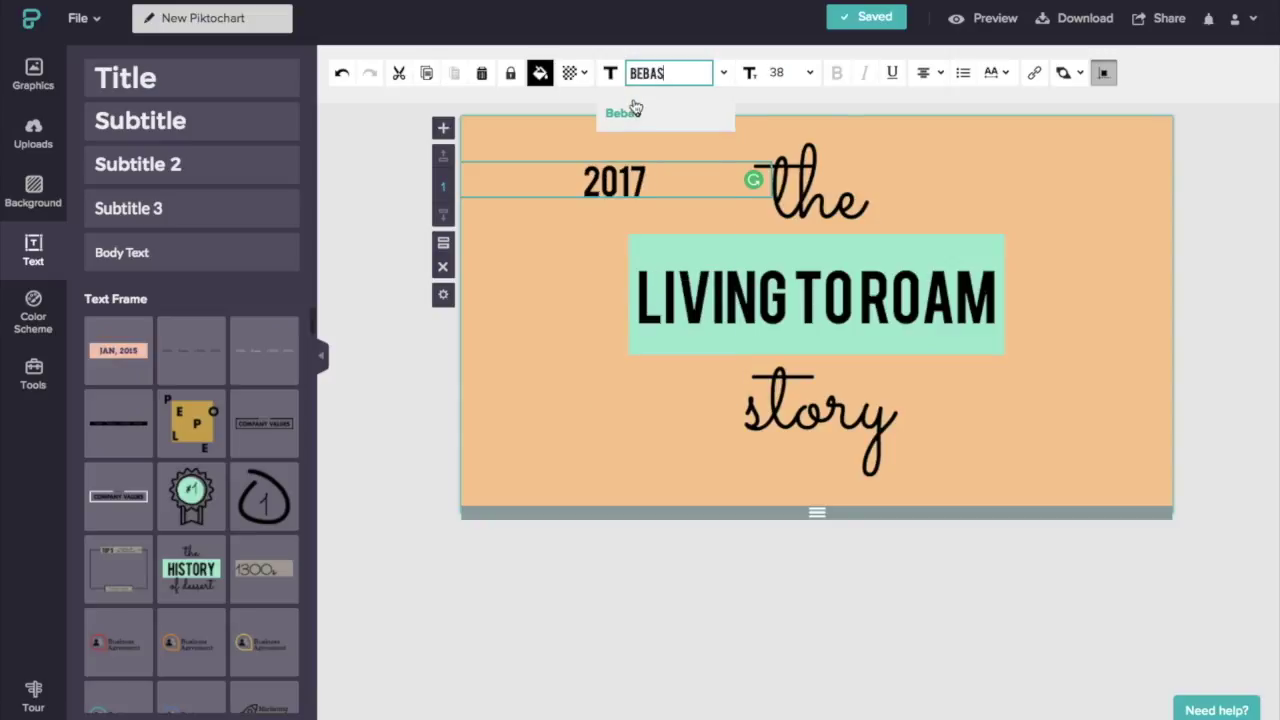
left_click(634, 107)
left_click(778, 72)
type("75")
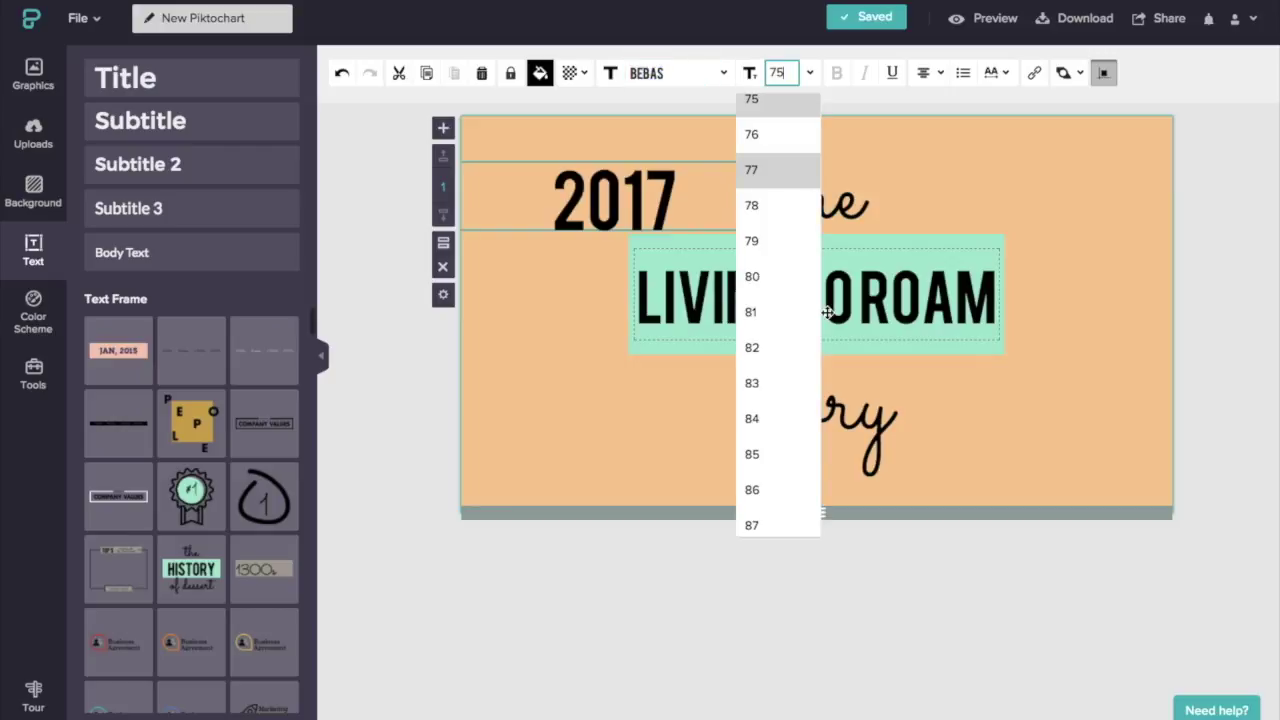
left_click(760, 349)
left_click(757, 206)
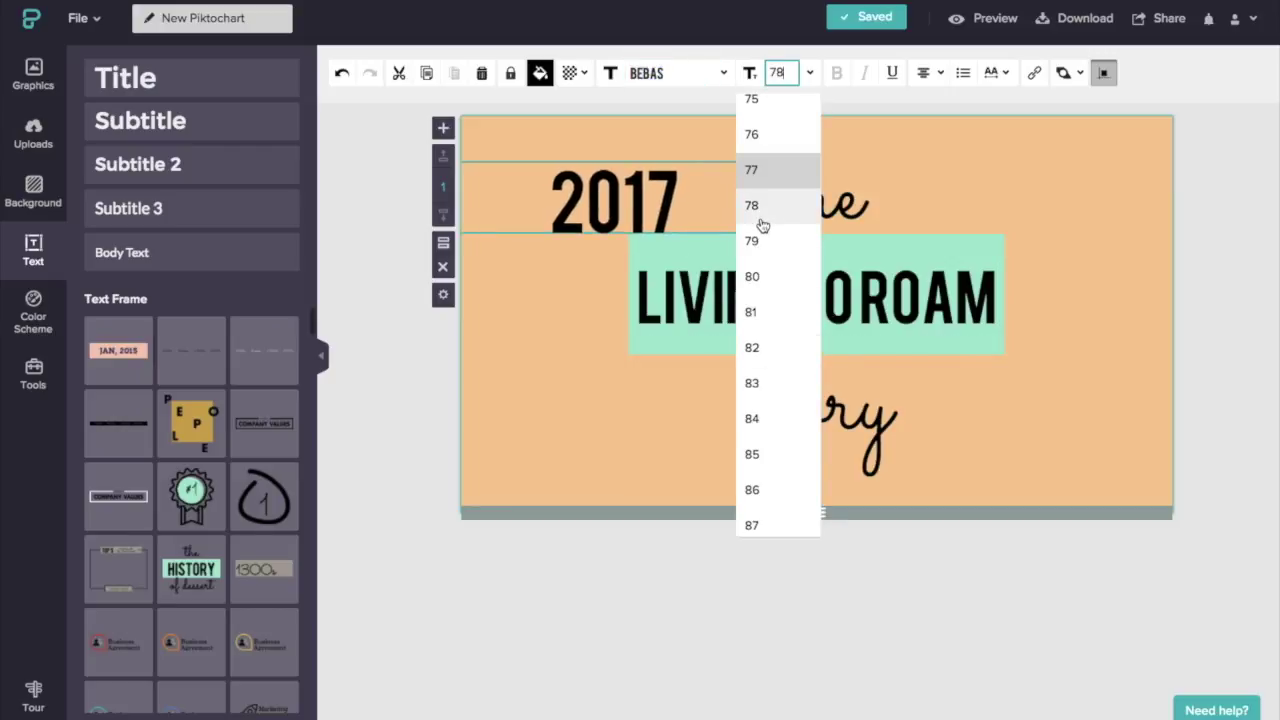
Tilt 2017 counter-clockwise and tuck it into the top-left corner
left_click(700, 137)
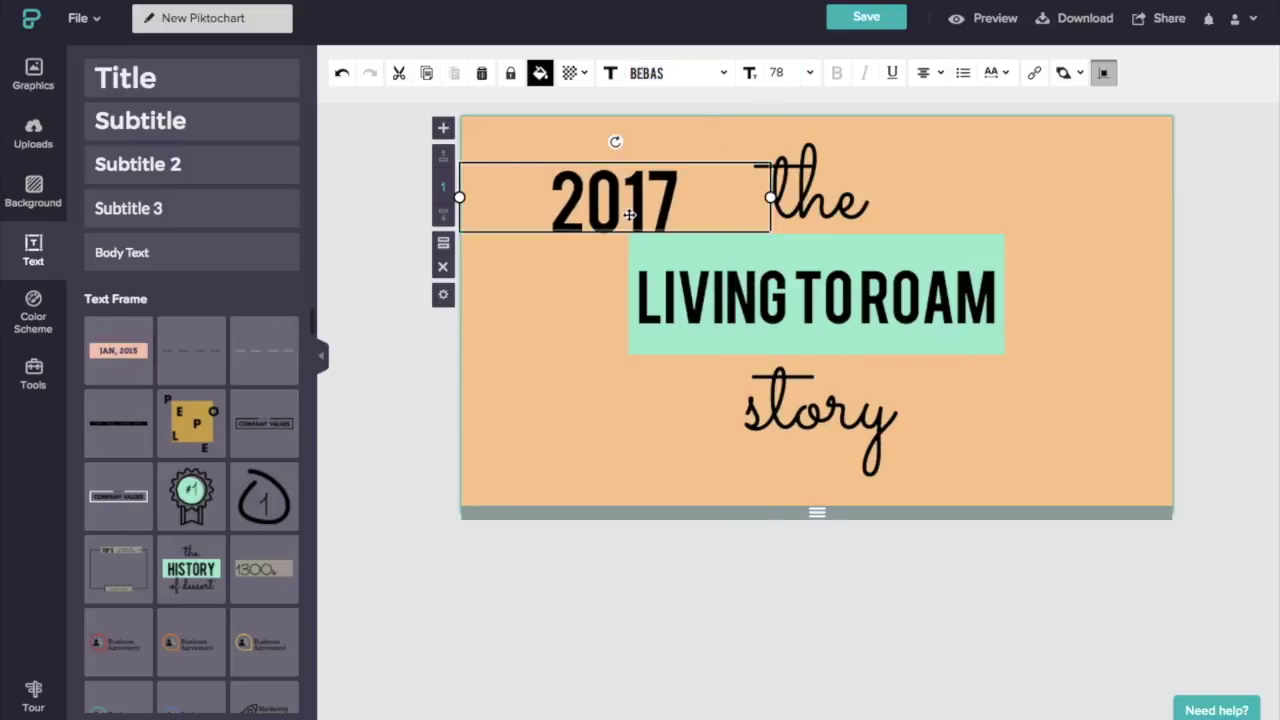
left_click_drag(629, 218, 606, 198)
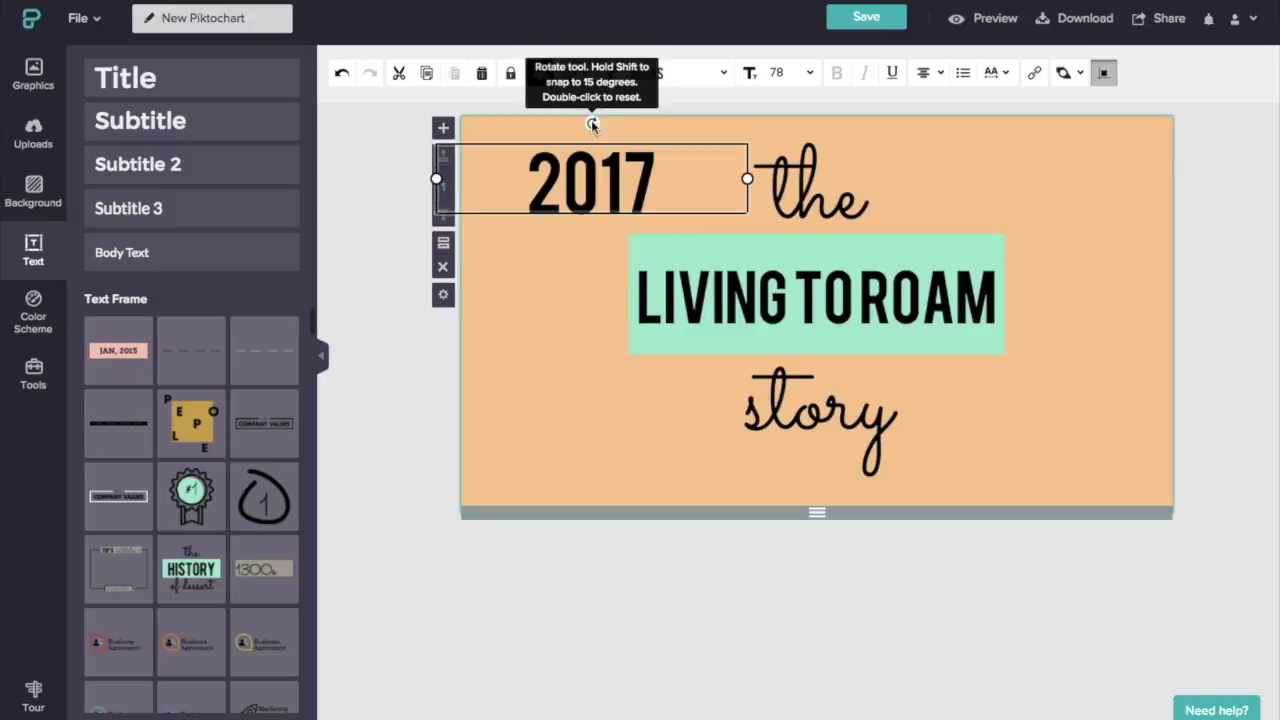
left_click_drag(590, 120, 562, 123)
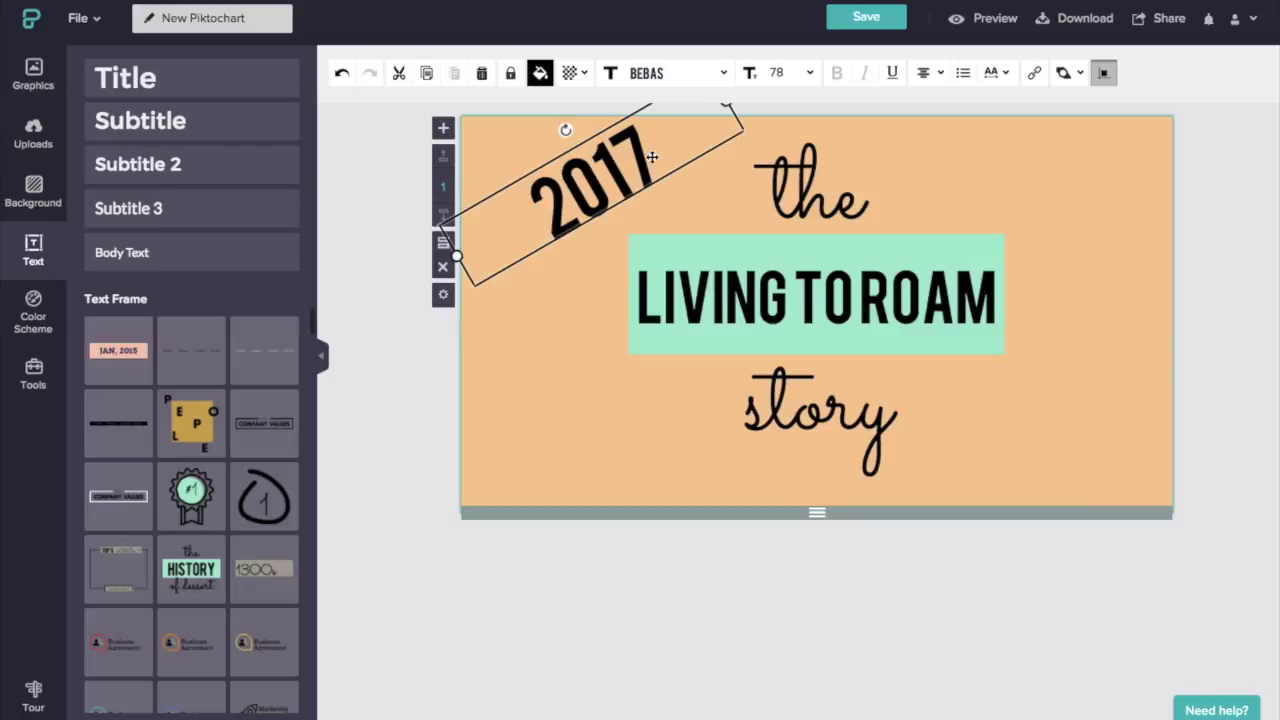
left_click_drag(652, 157, 595, 160)
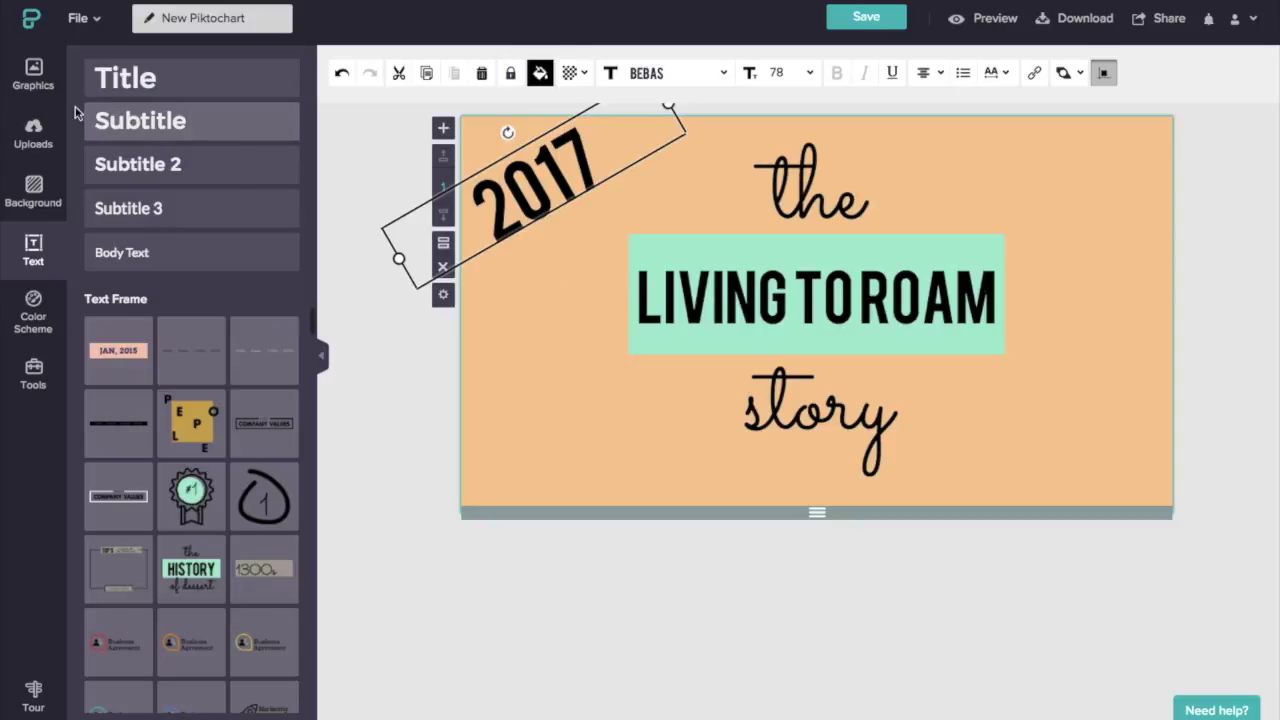
Add a white square and shape it into a thin diagonal band across the top-left corner
left_click(30, 80)
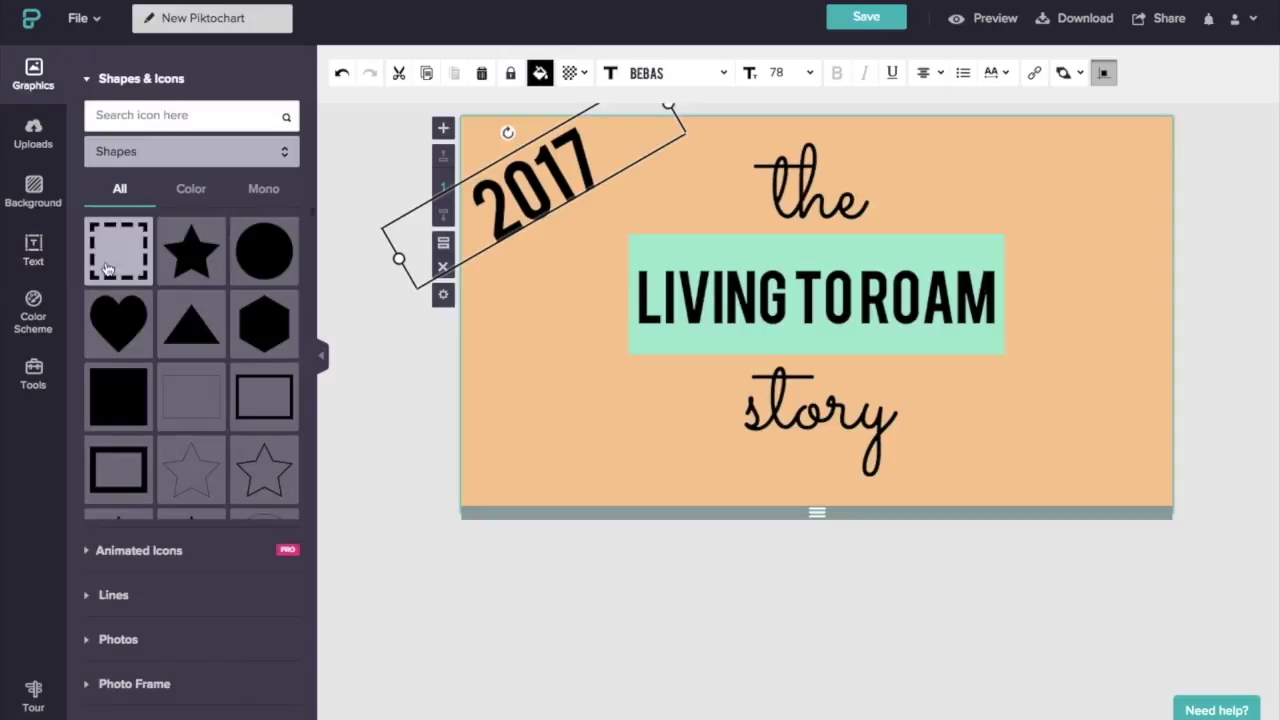
left_click(118, 394)
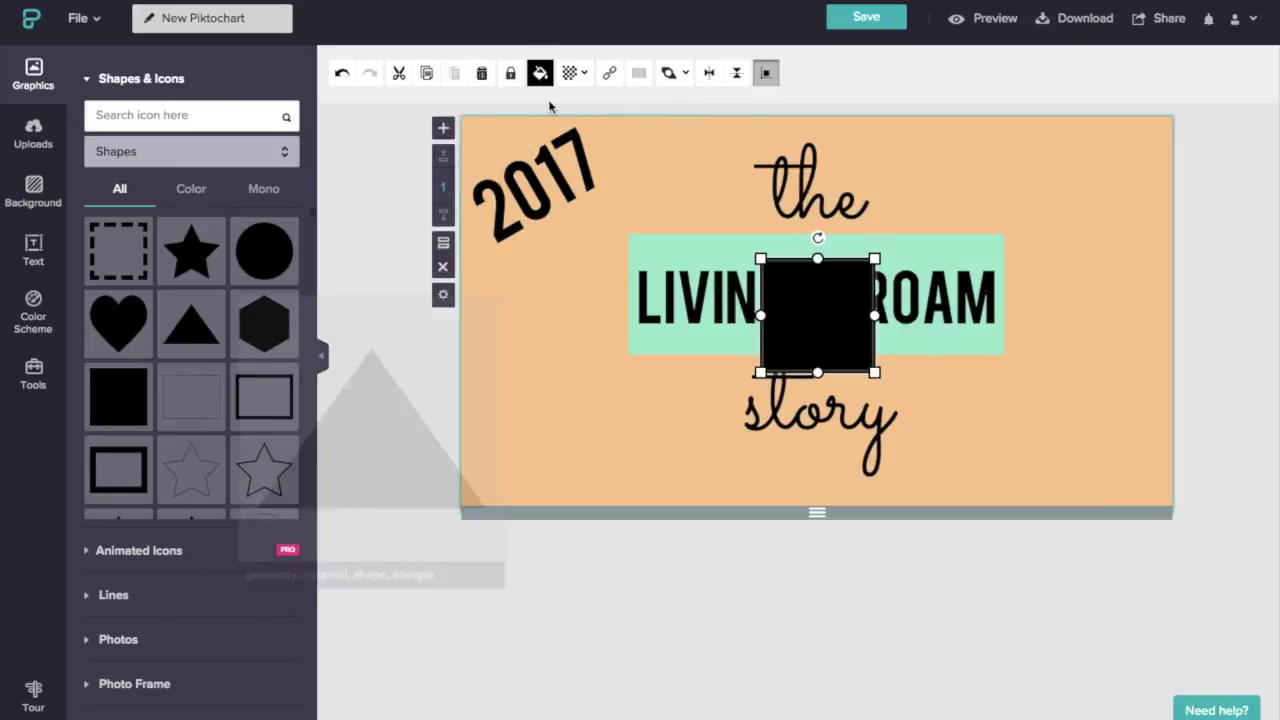
left_click(538, 76)
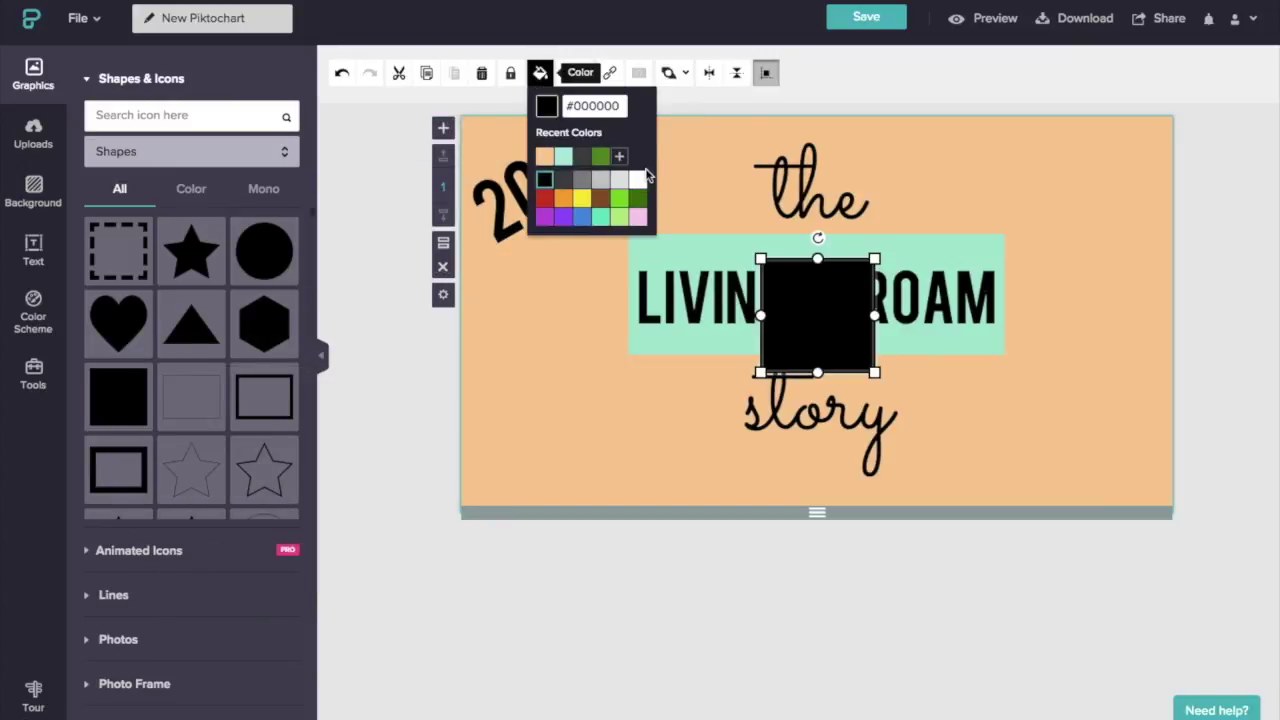
left_click(638, 179)
left_click_drag(875, 316, 1081, 312)
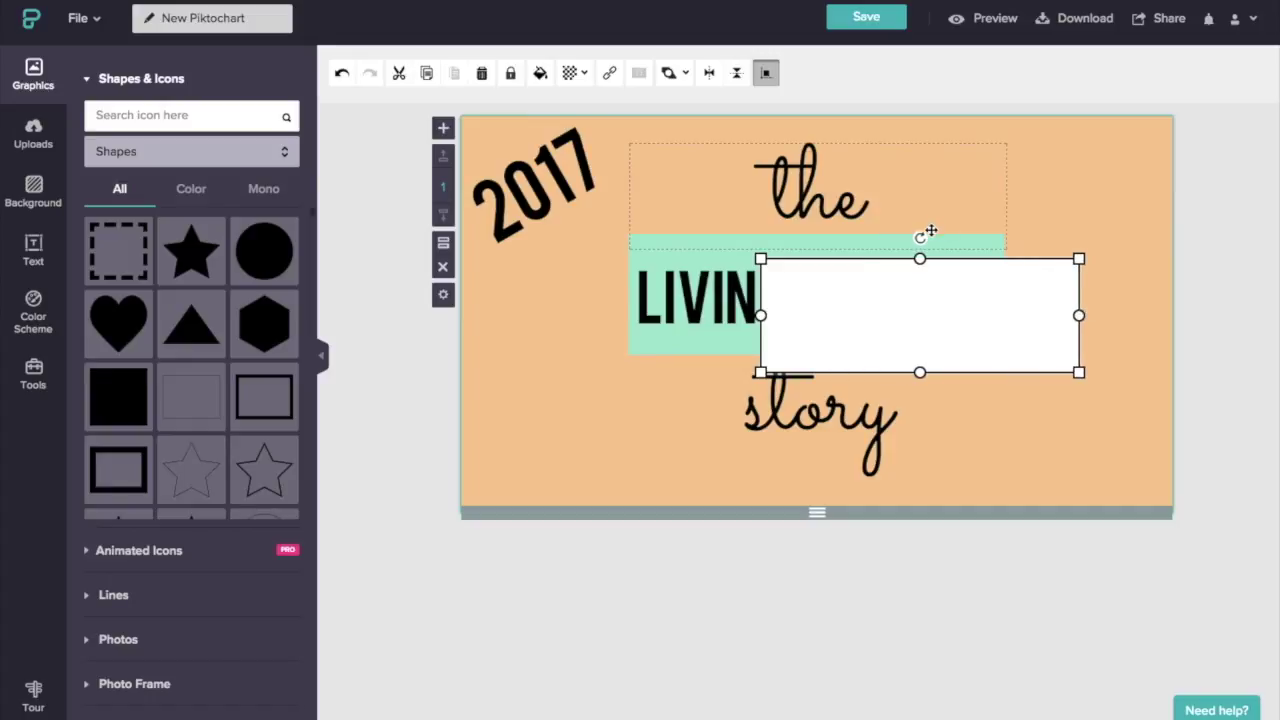
left_click_drag(922, 241, 873, 228)
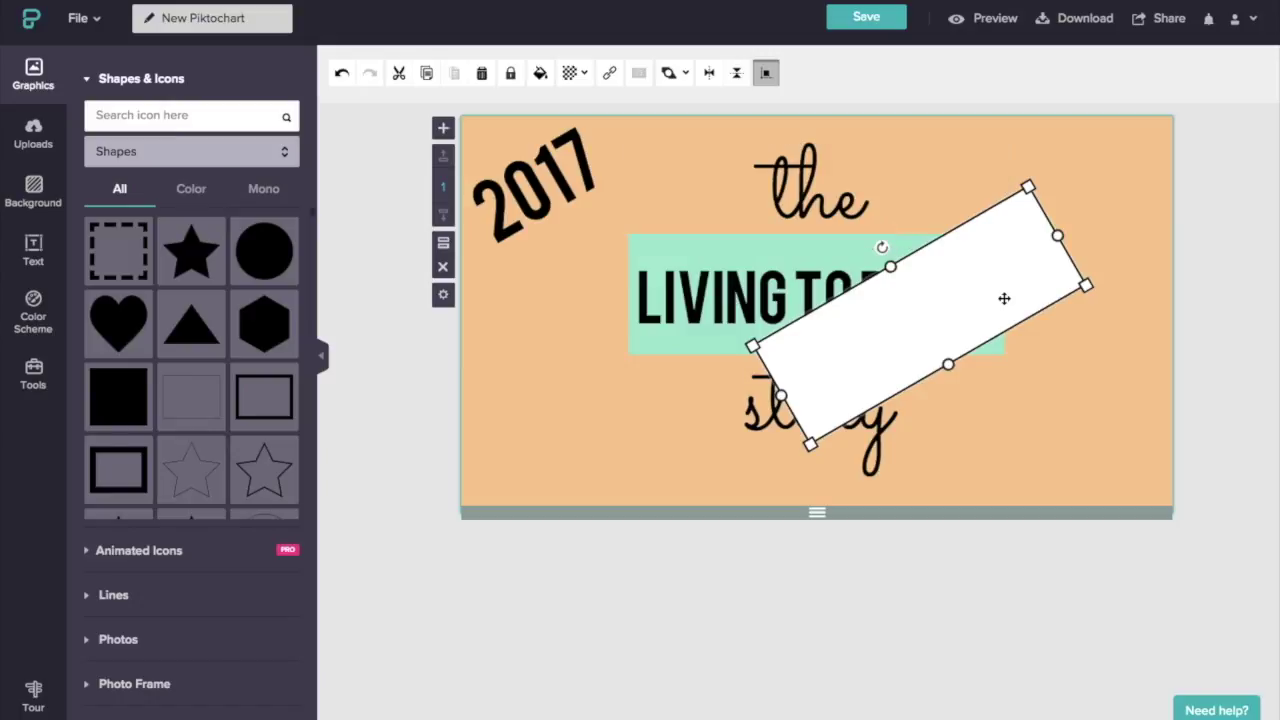
left_click_drag(1004, 298, 646, 186)
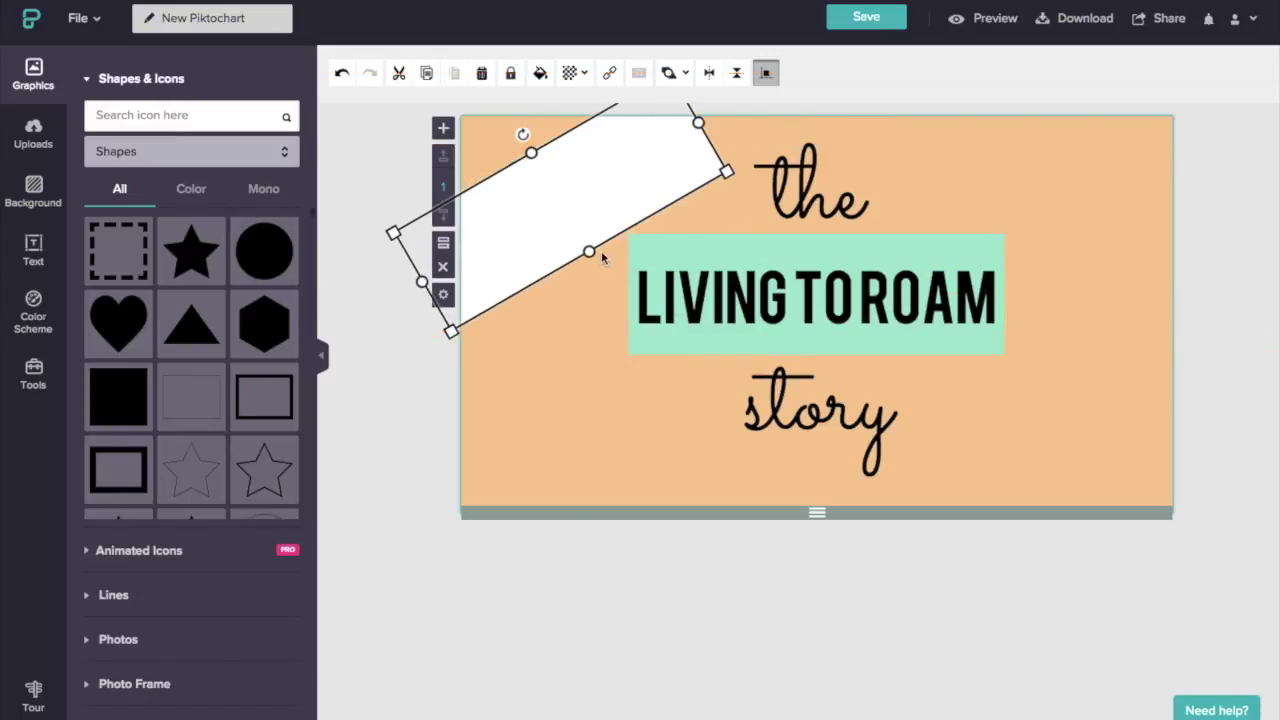
left_click_drag(590, 251, 557, 226)
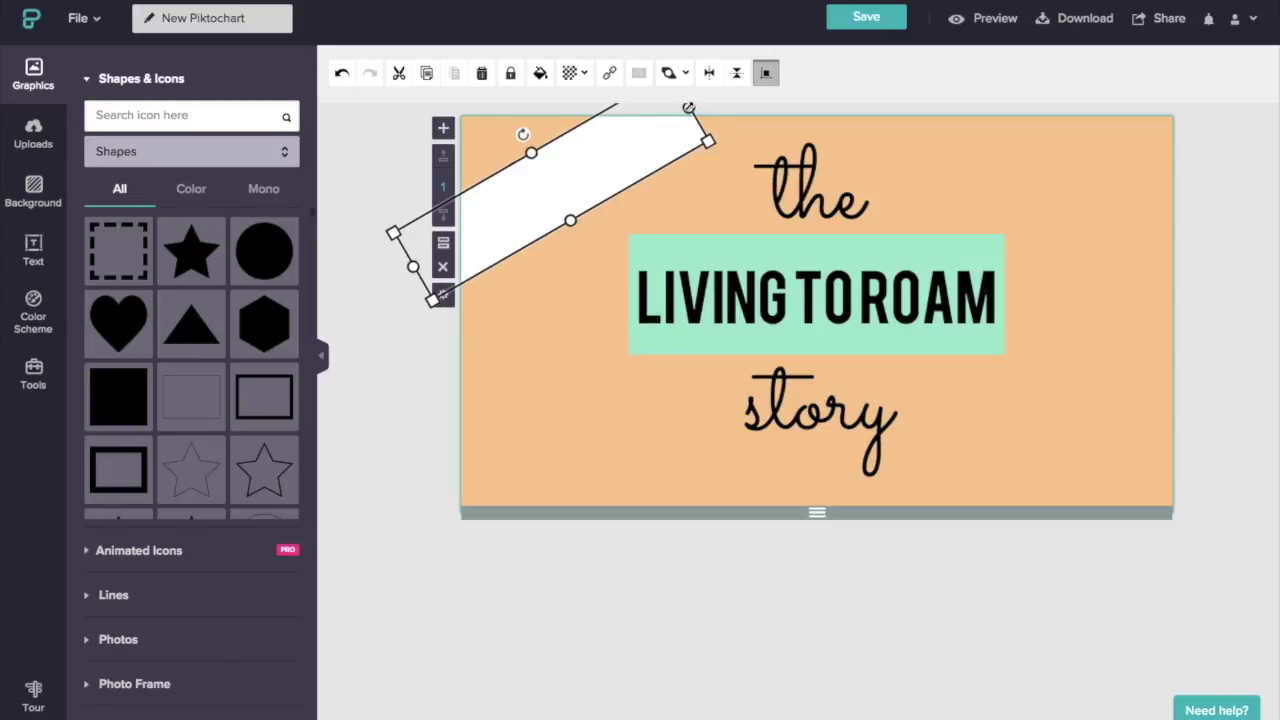
left_click_drag(688, 107, 766, 71)
Send the white band behind the 2017 text and nudge it into place
left_click(679, 72)
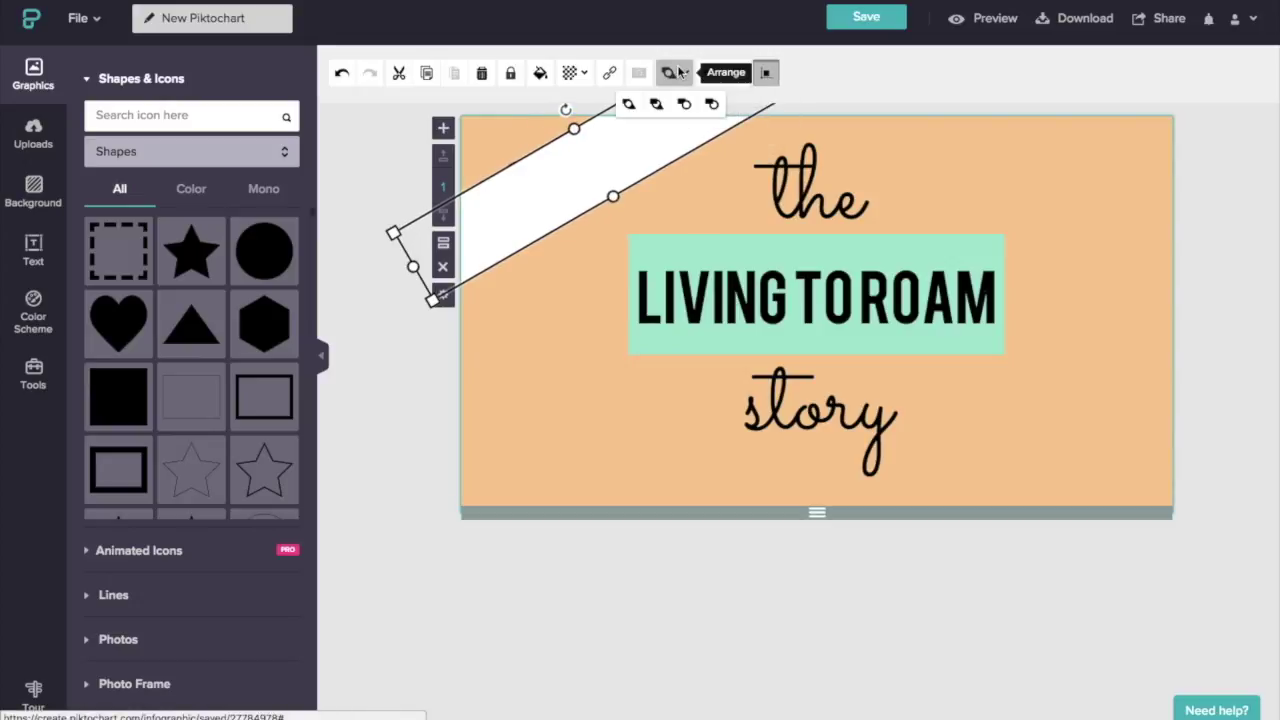
left_click(714, 105)
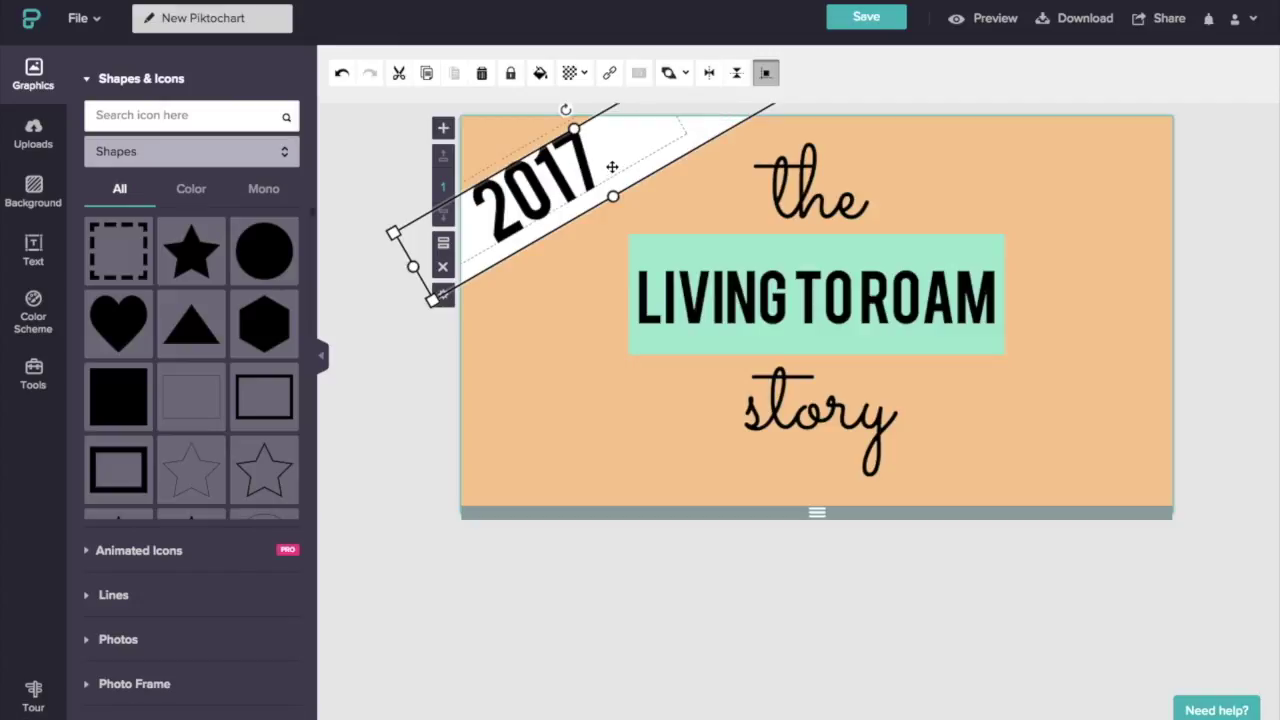
key("Down")
key("Down")
key("Down")
key("Up")
key("Up")
key("Up")
key("Up")
key("Up")
key("Up")
key("Up")
key("Up")
key("Up")
key("Up")
key("Up")
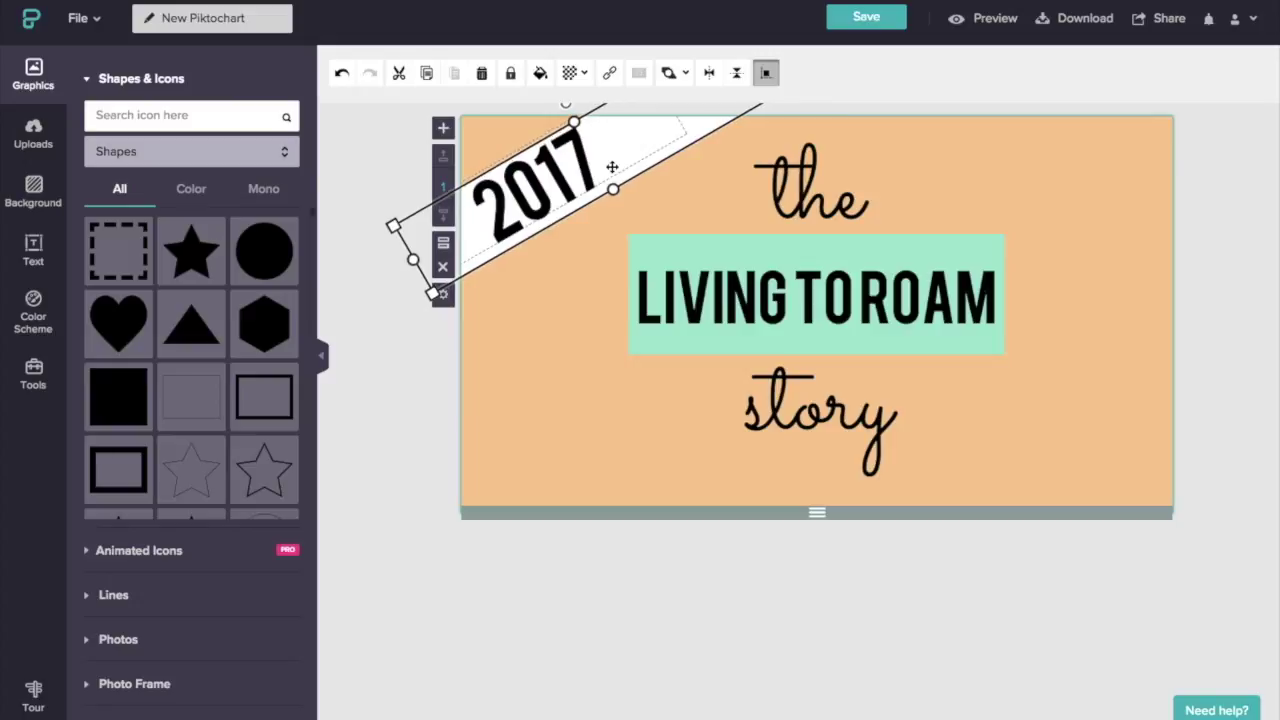
key("Up")
key("Up")
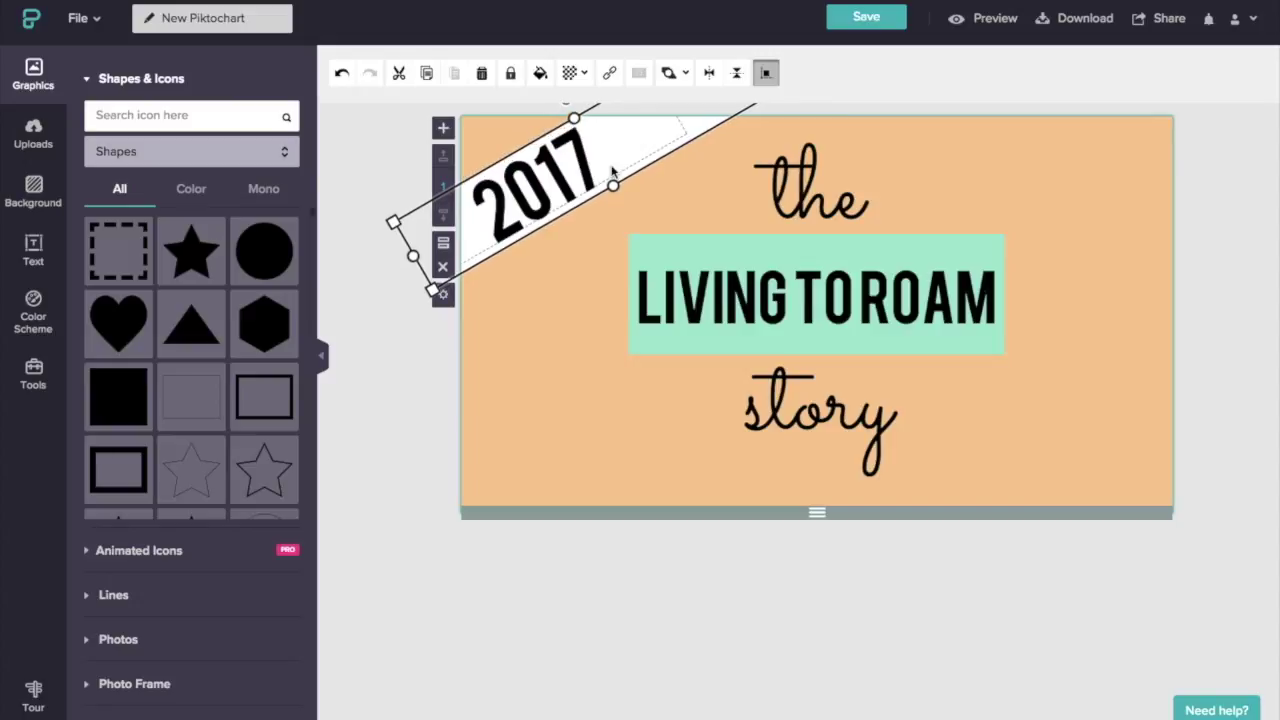
Widen the 2017 letter spacing and settle it on the white band
left_click(545, 176)
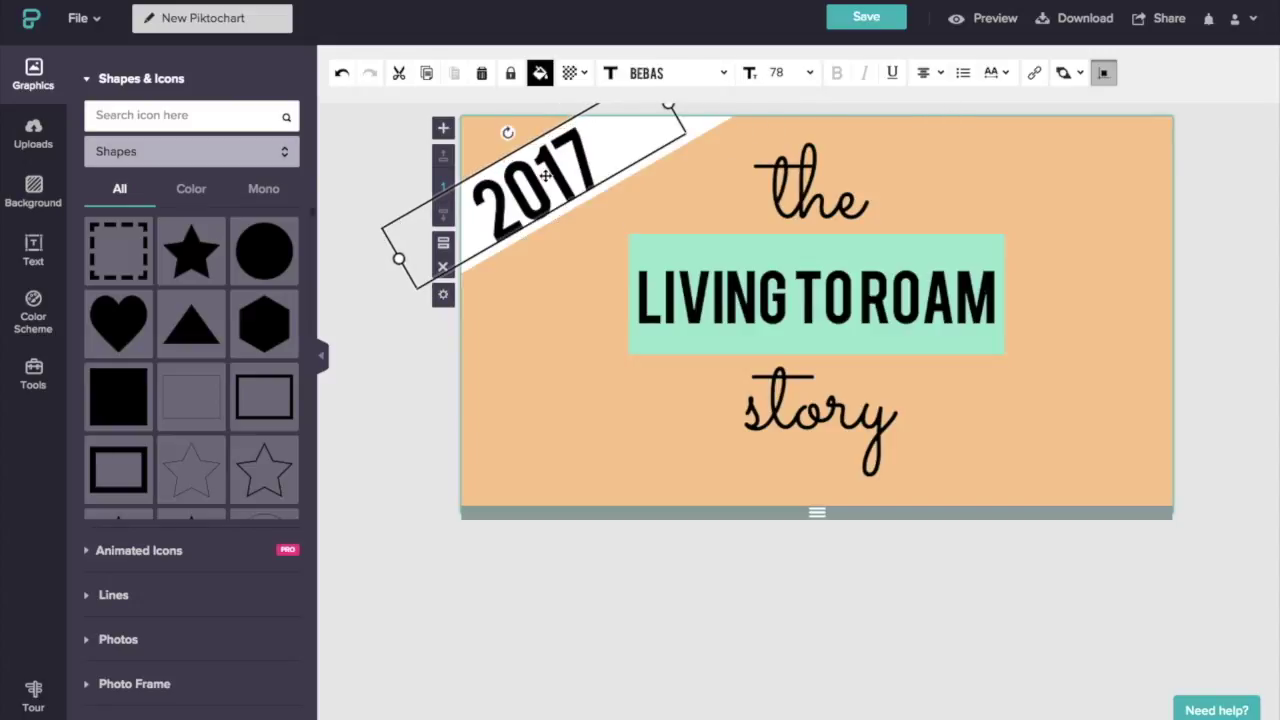
left_click(997, 72)
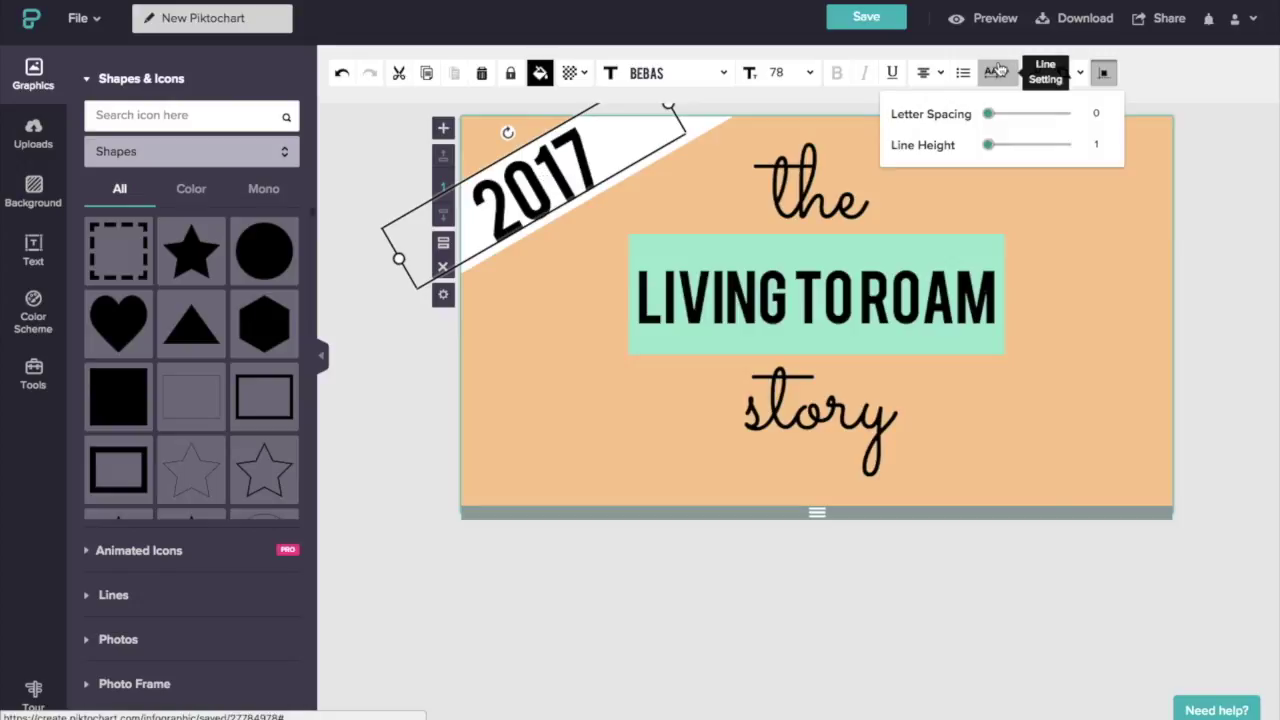
left_click_drag(990, 123, 1006, 123)
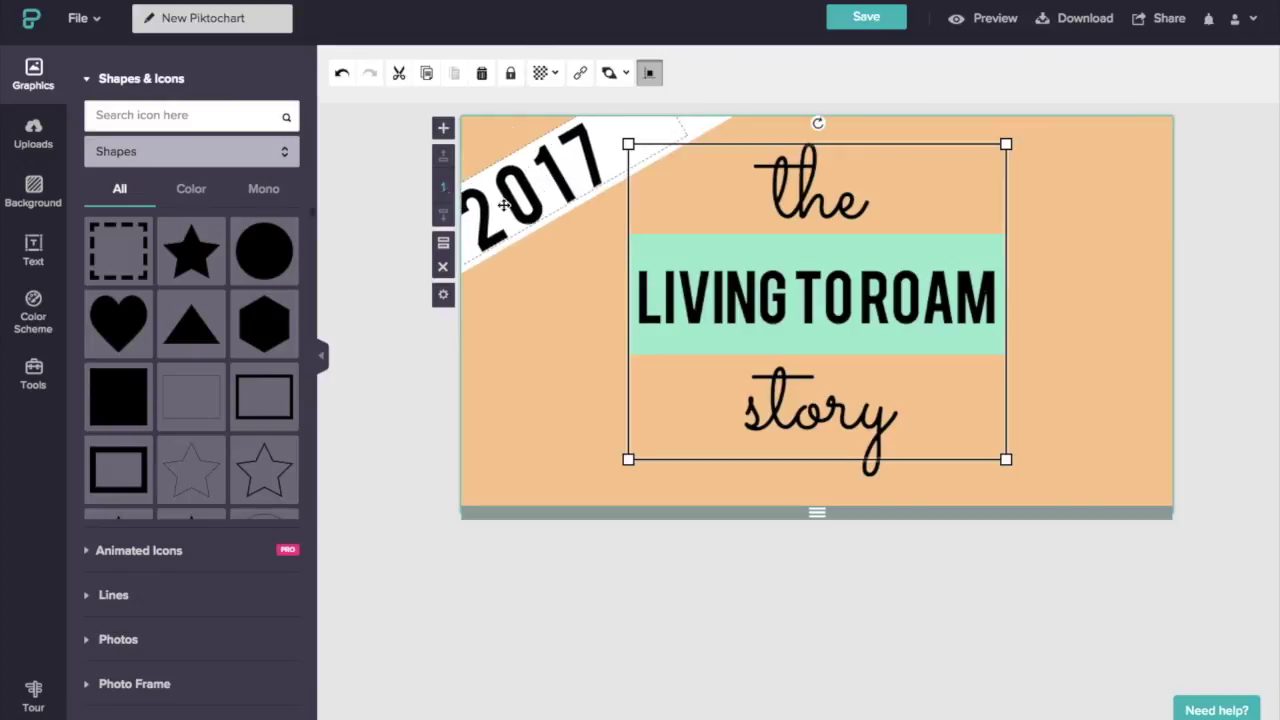
left_click_drag(505, 203, 510, 202)
left_click(1222, 279)
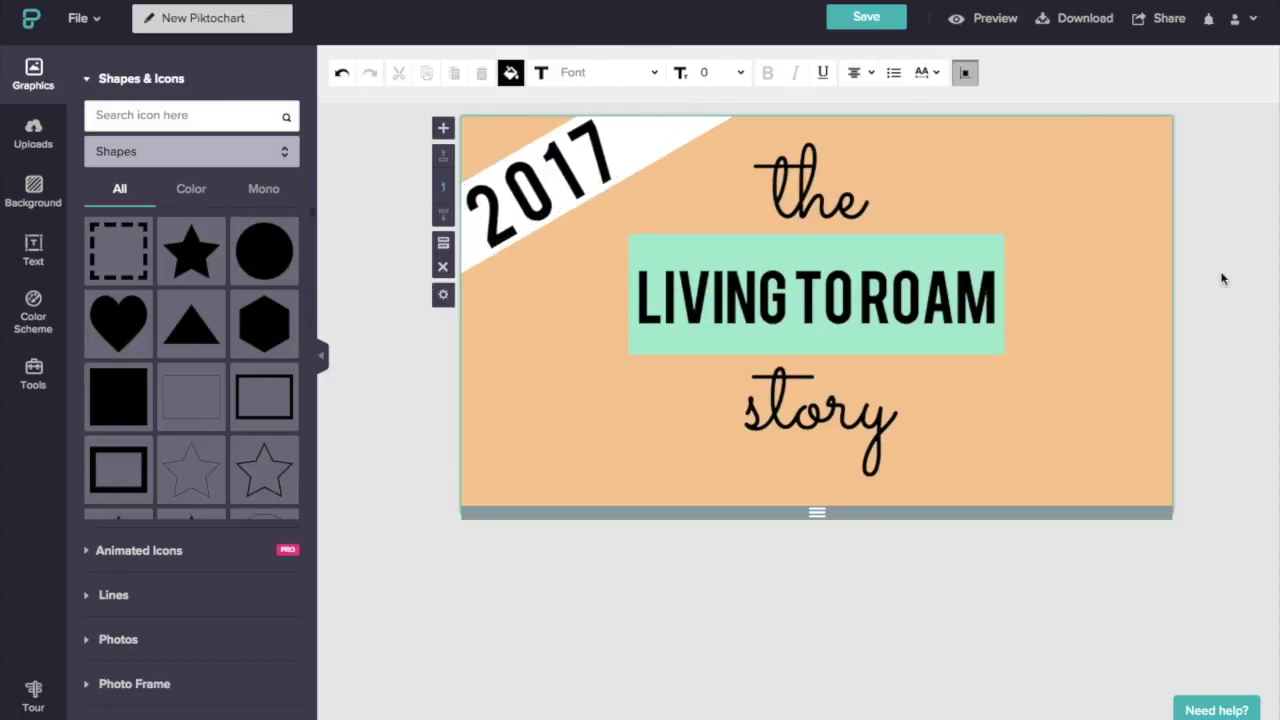
Add a second block below the title with a mint background
left_click(443, 129)
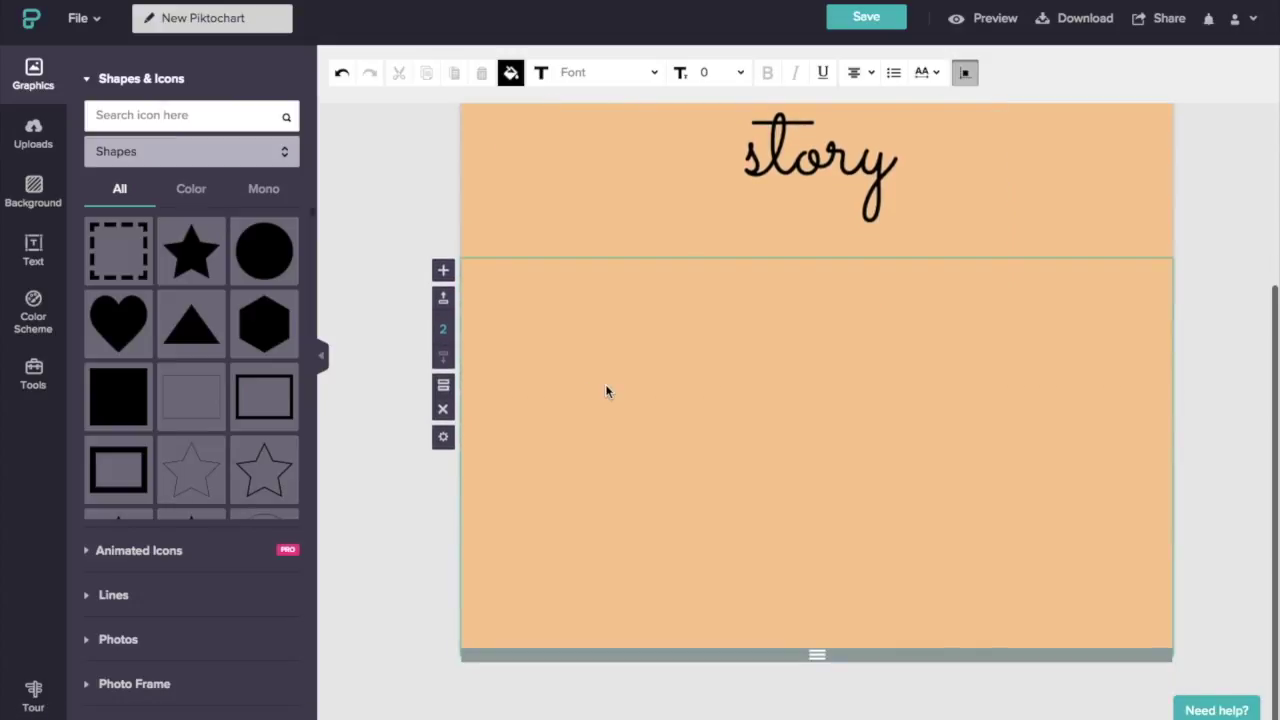
left_click(33, 190)
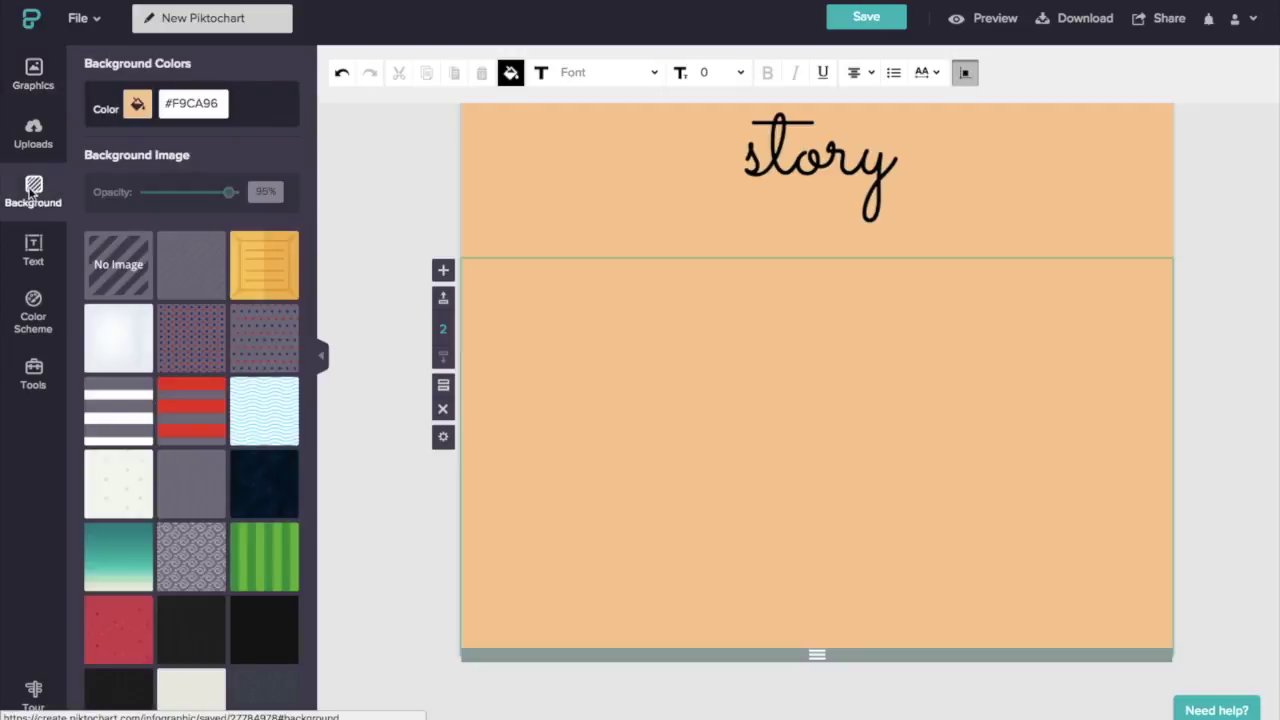
left_click(148, 105)
left_click(159, 190)
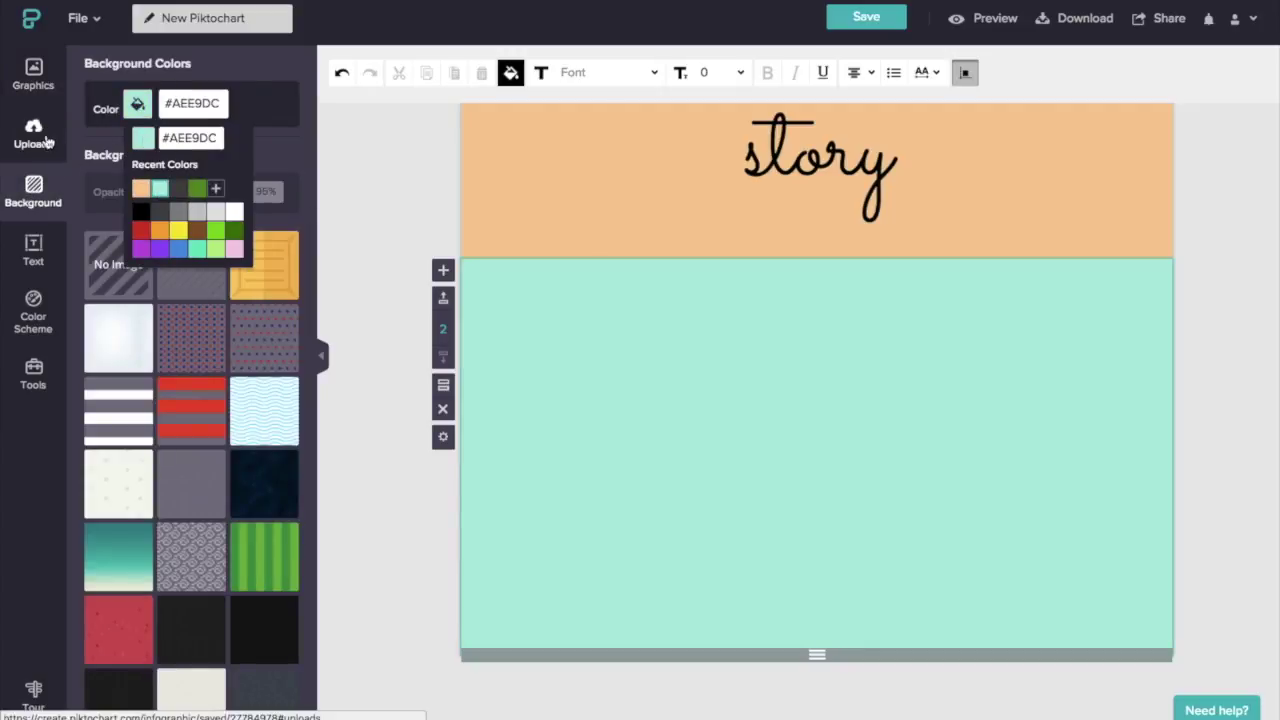
Add the 'TOP 5 Countries with The Best Dessert!' text frame to the mint block
left_click(34, 260)
scroll(190, 350, "down", 1)
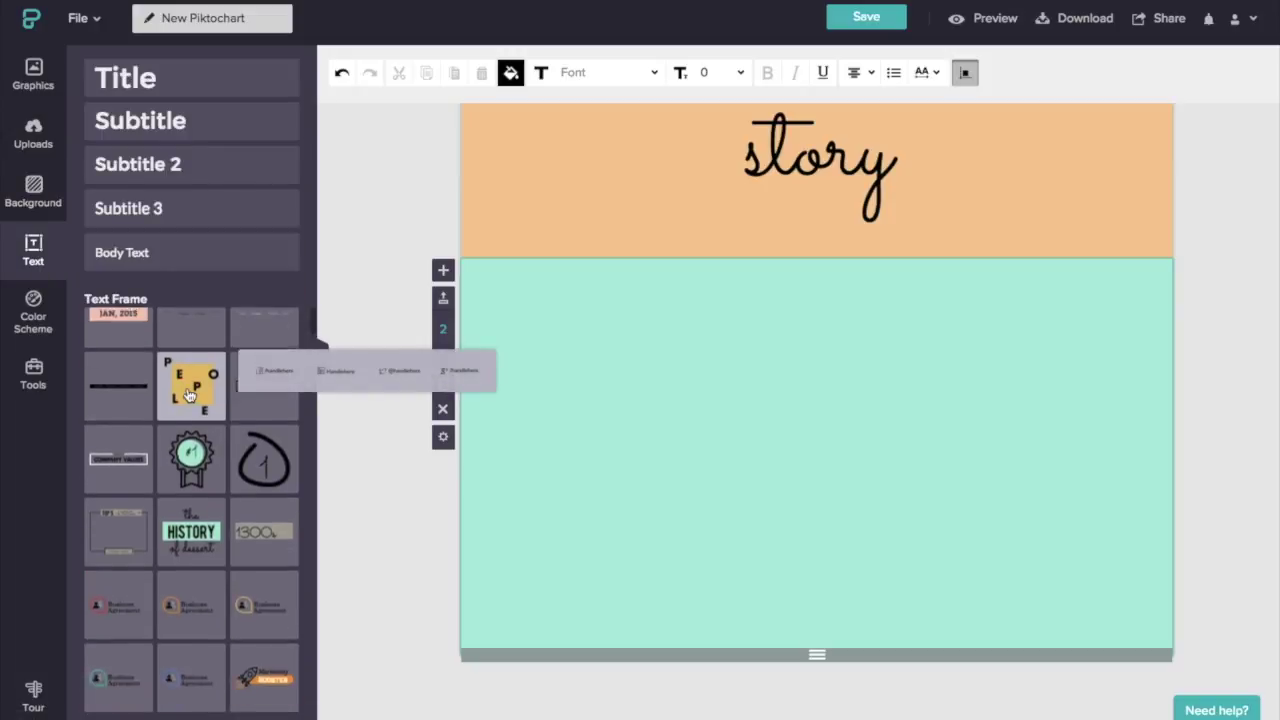
left_click(119, 545)
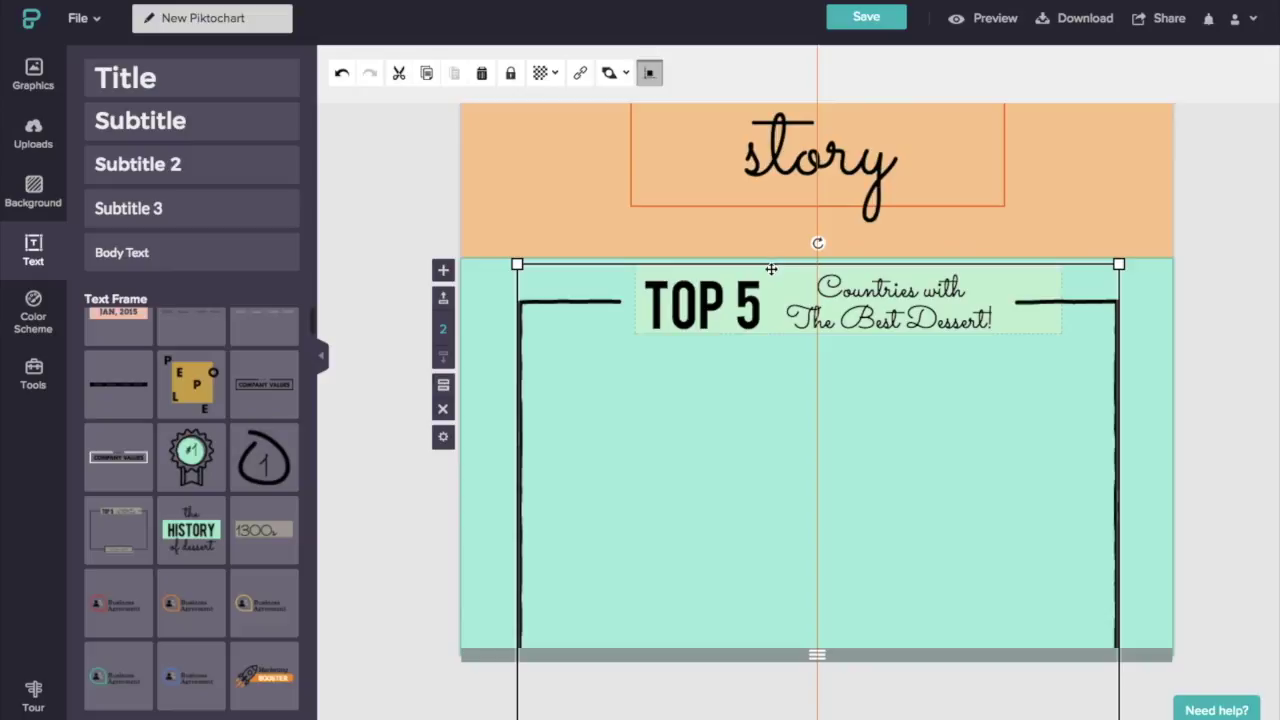
Extend the mint block downward and lower the TOP 5 frame inside it
left_click(1080, 289)
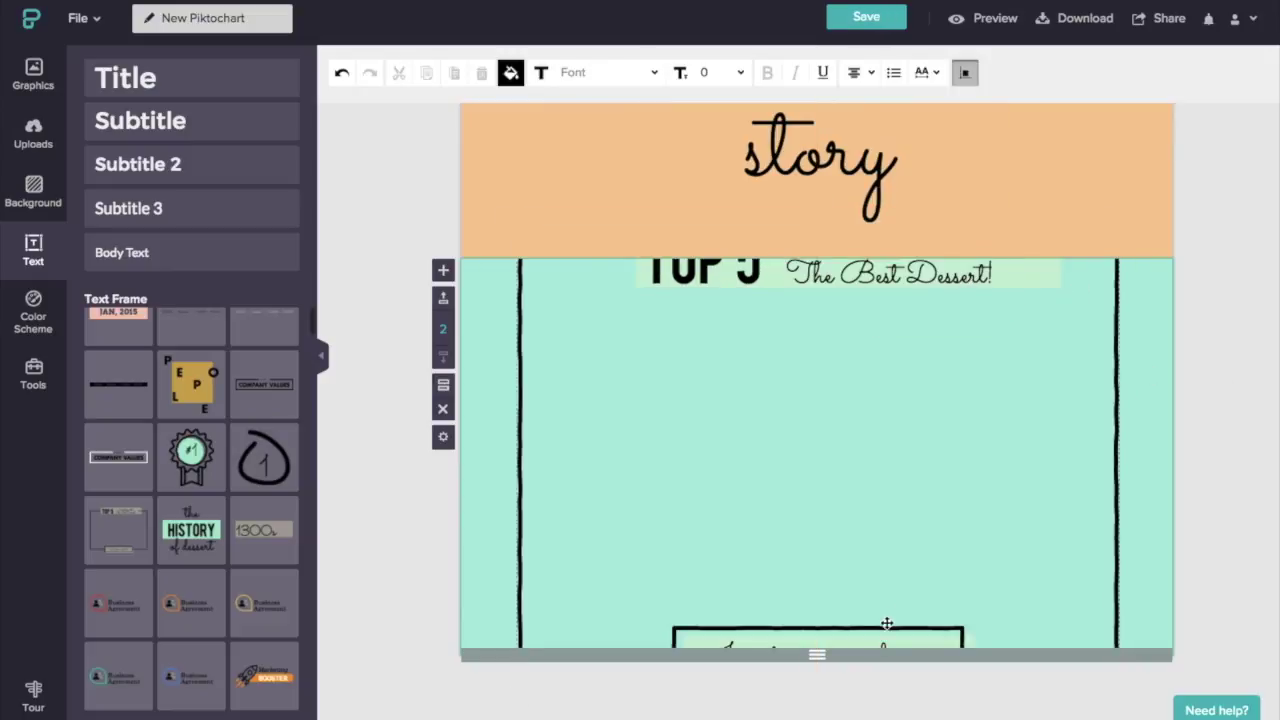
left_click_drag(843, 718, 831, 646)
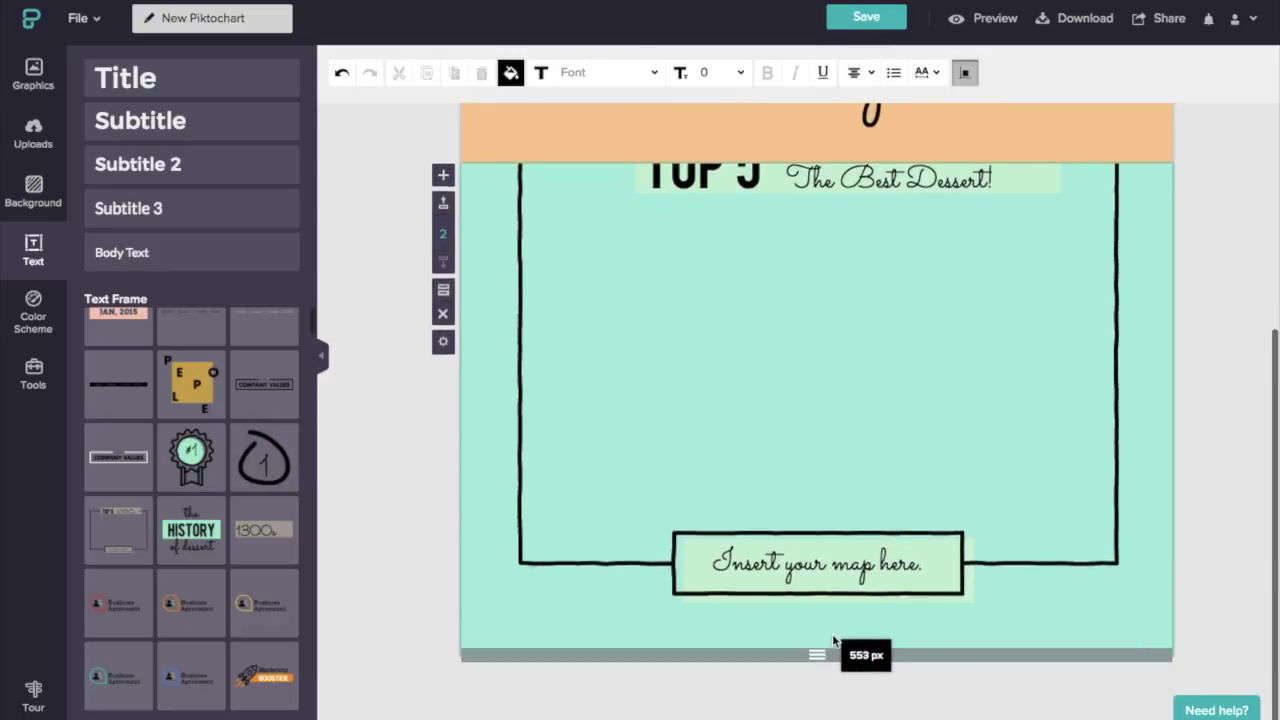
left_click_drag(880, 517, 886, 560)
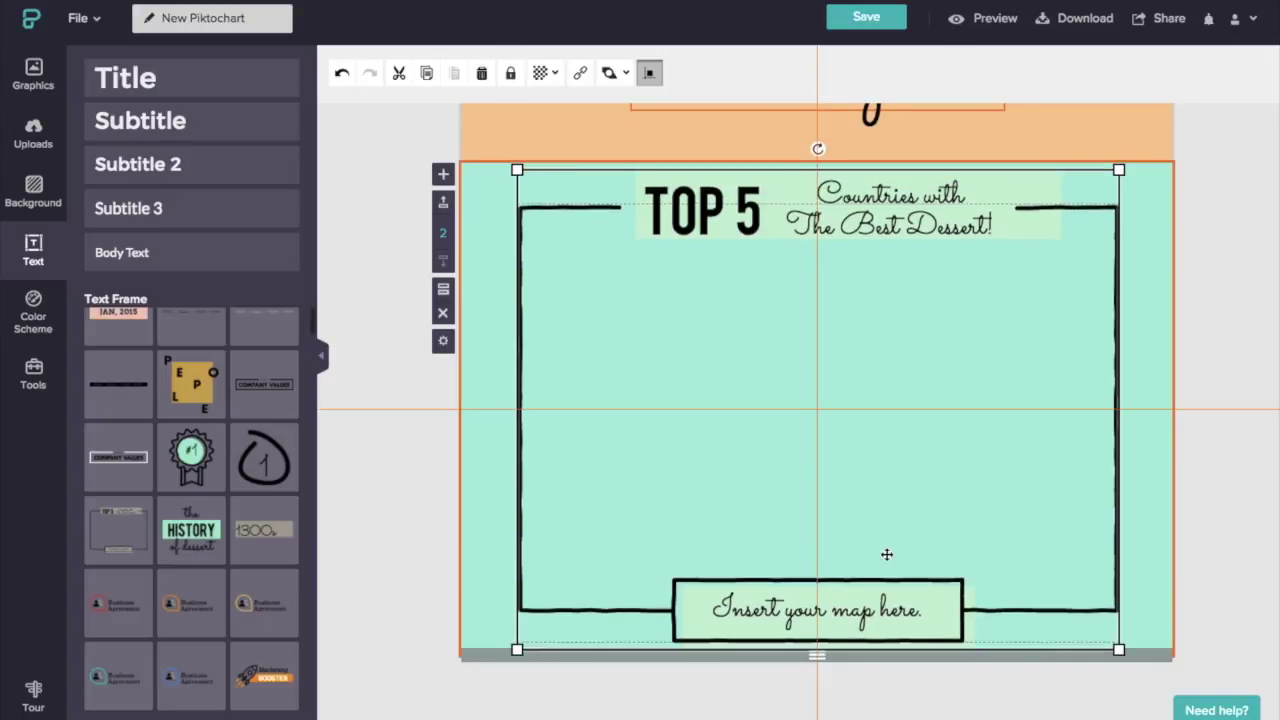
left_click(948, 204)
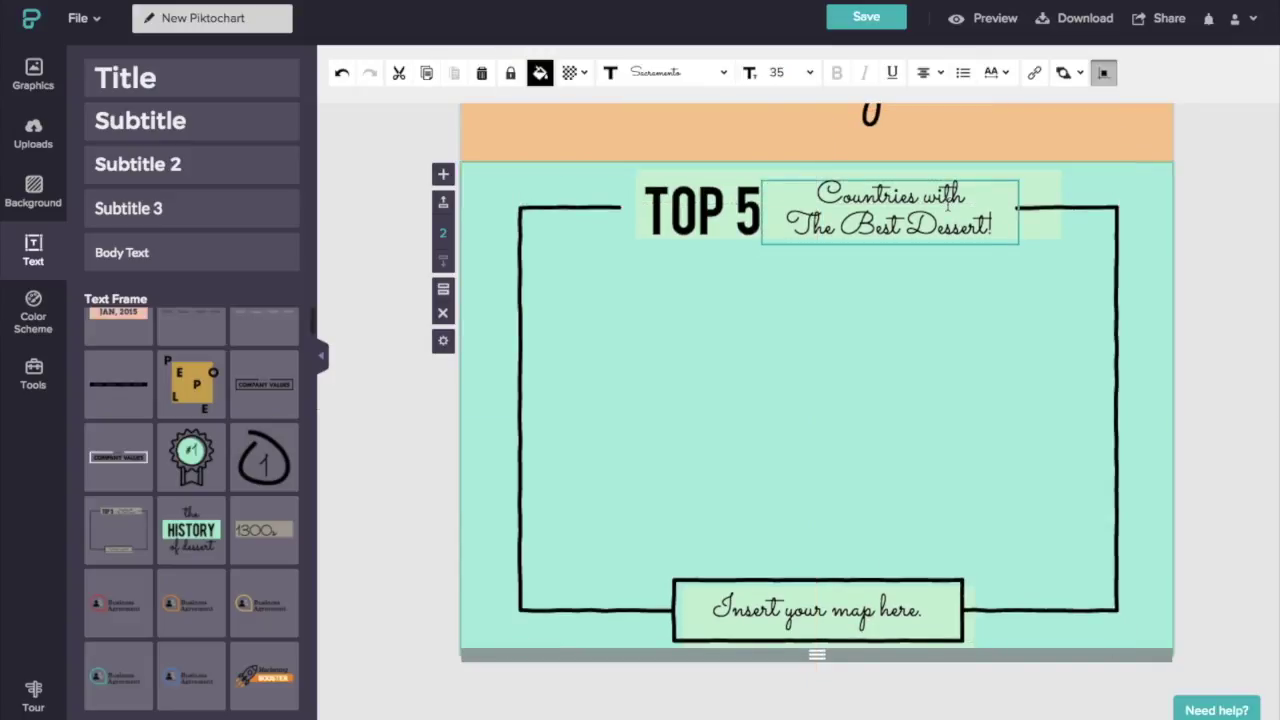
Change the subtitle to 'Our favourite destinations for the year'
key("ctrl+a")
type("Our f")
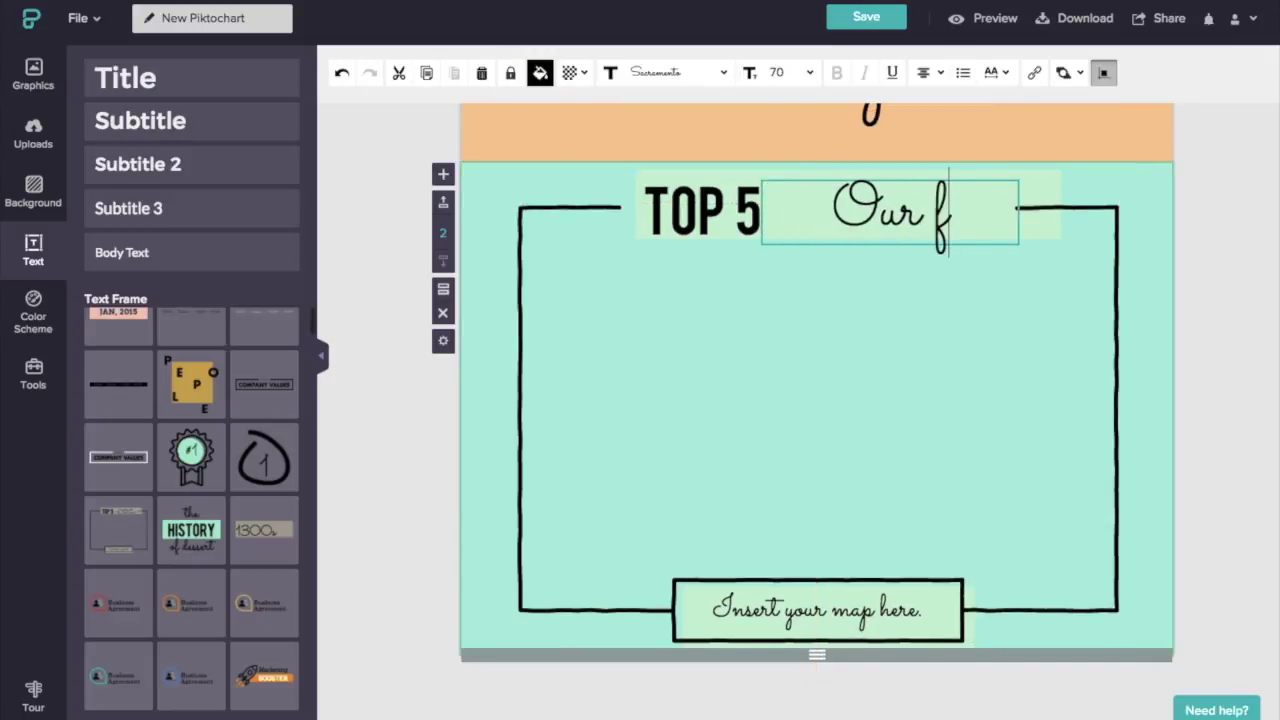
type("avourite")
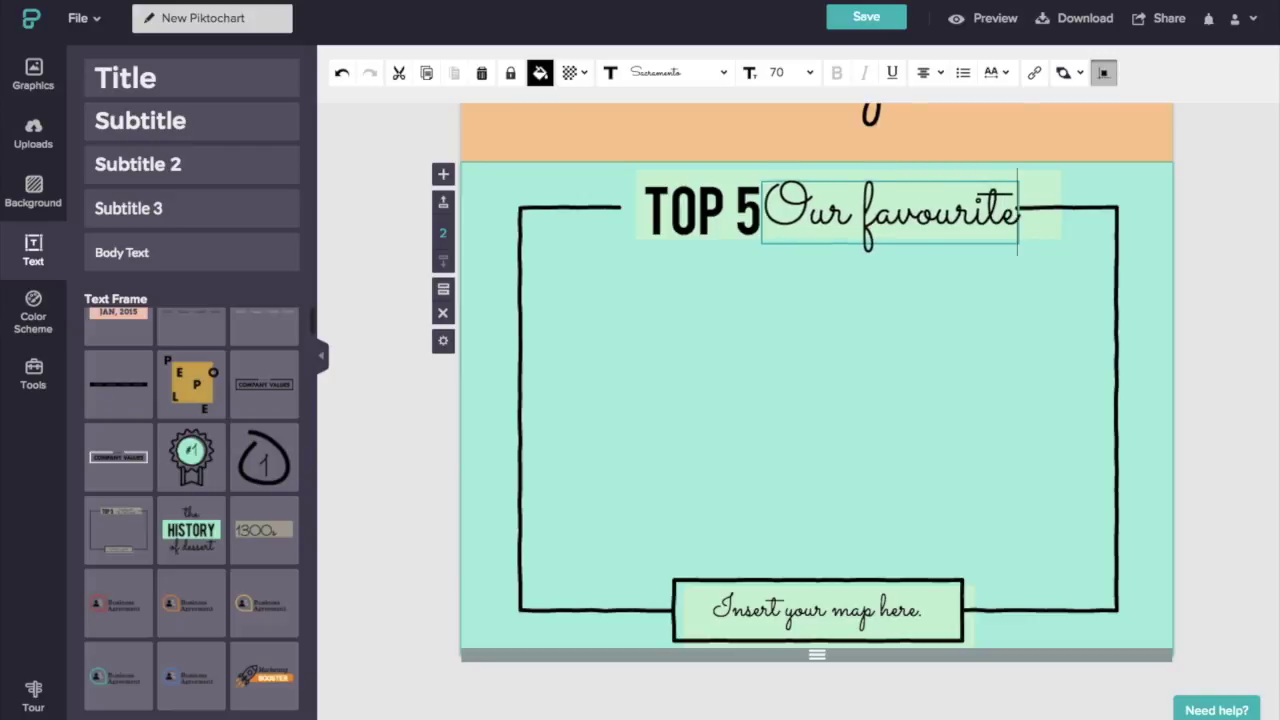
type(" destinati")
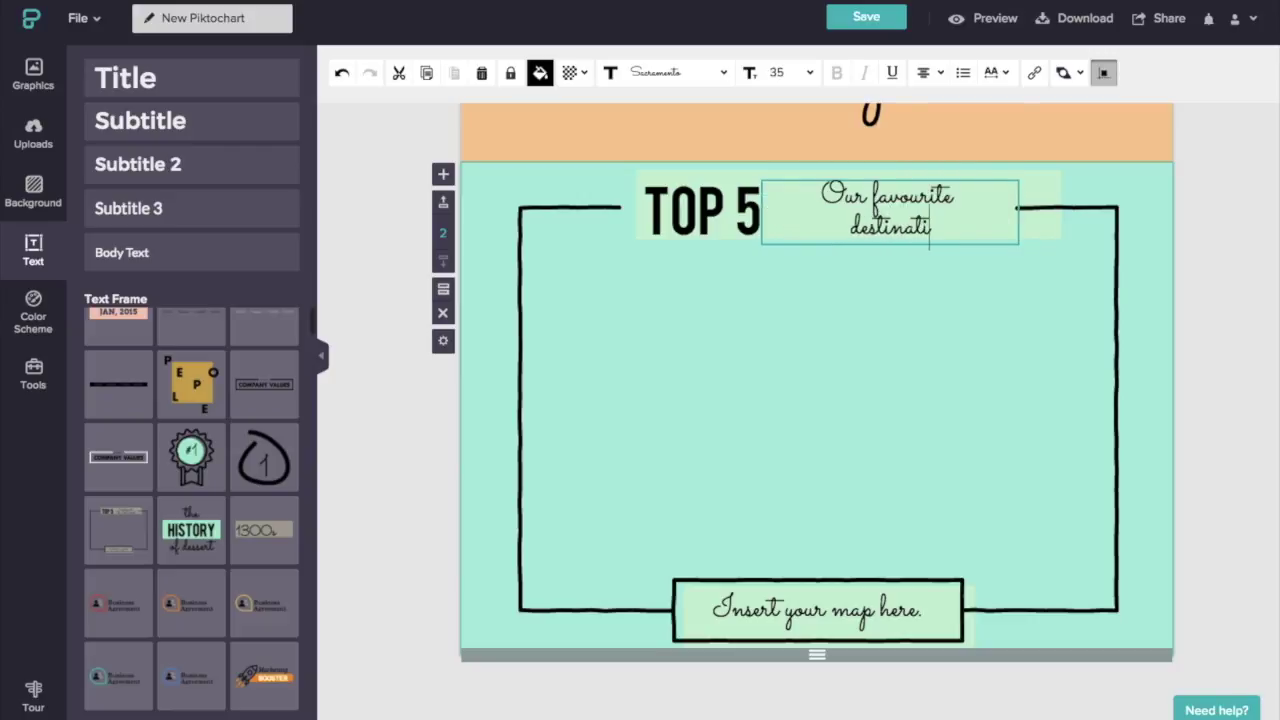
type("ons for the ye")
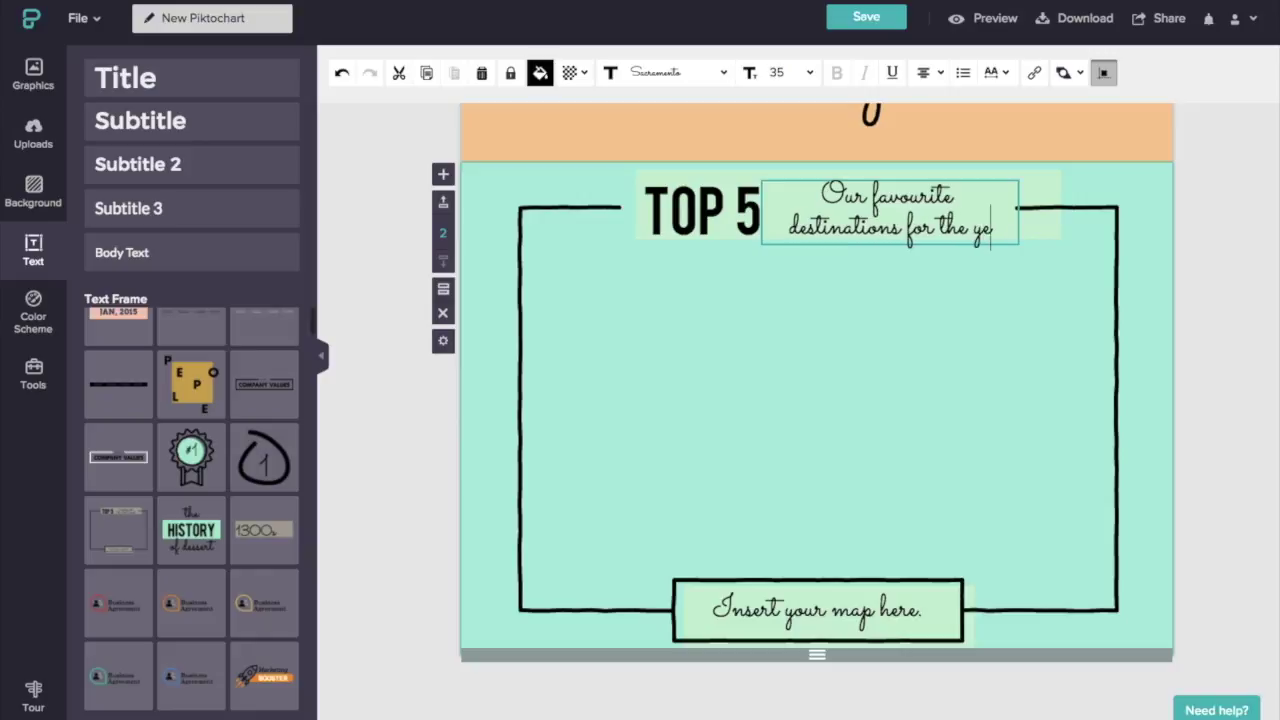
type("ar")
left_click(882, 608)
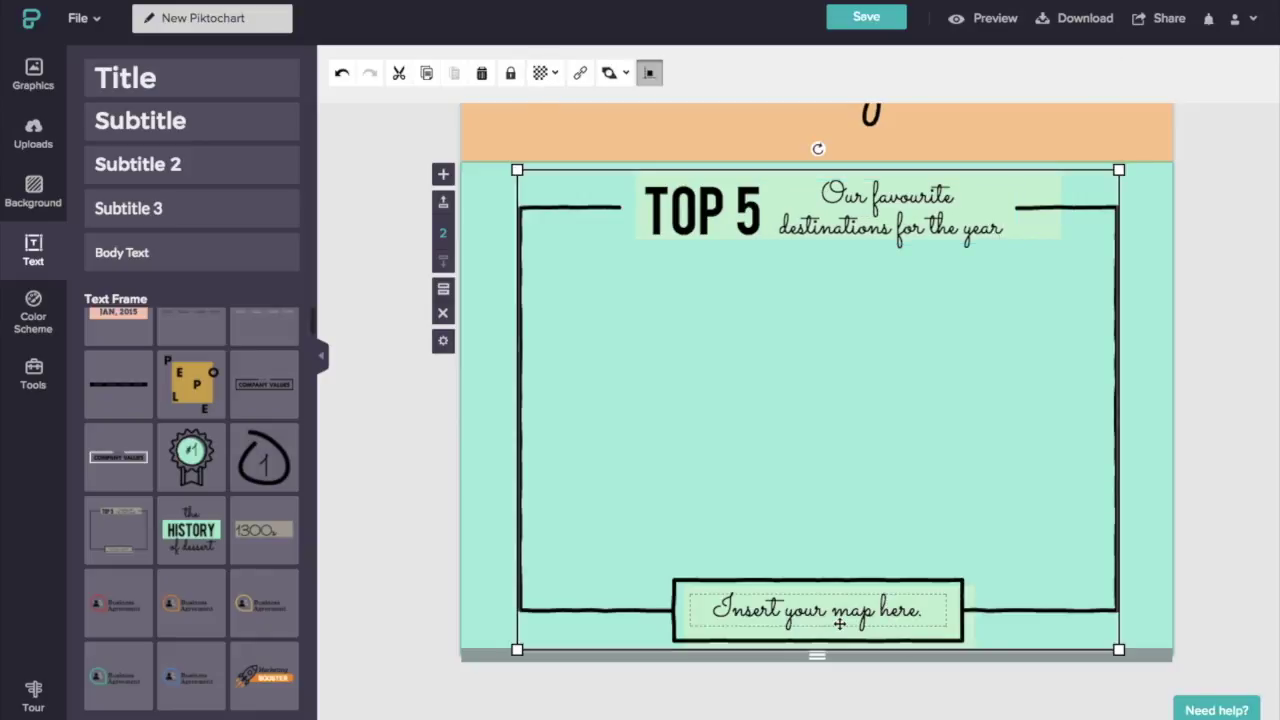
Replace the 'Insert your map here.' caption with '...so many adventures'
left_click(840, 623)
double_click(840, 623)
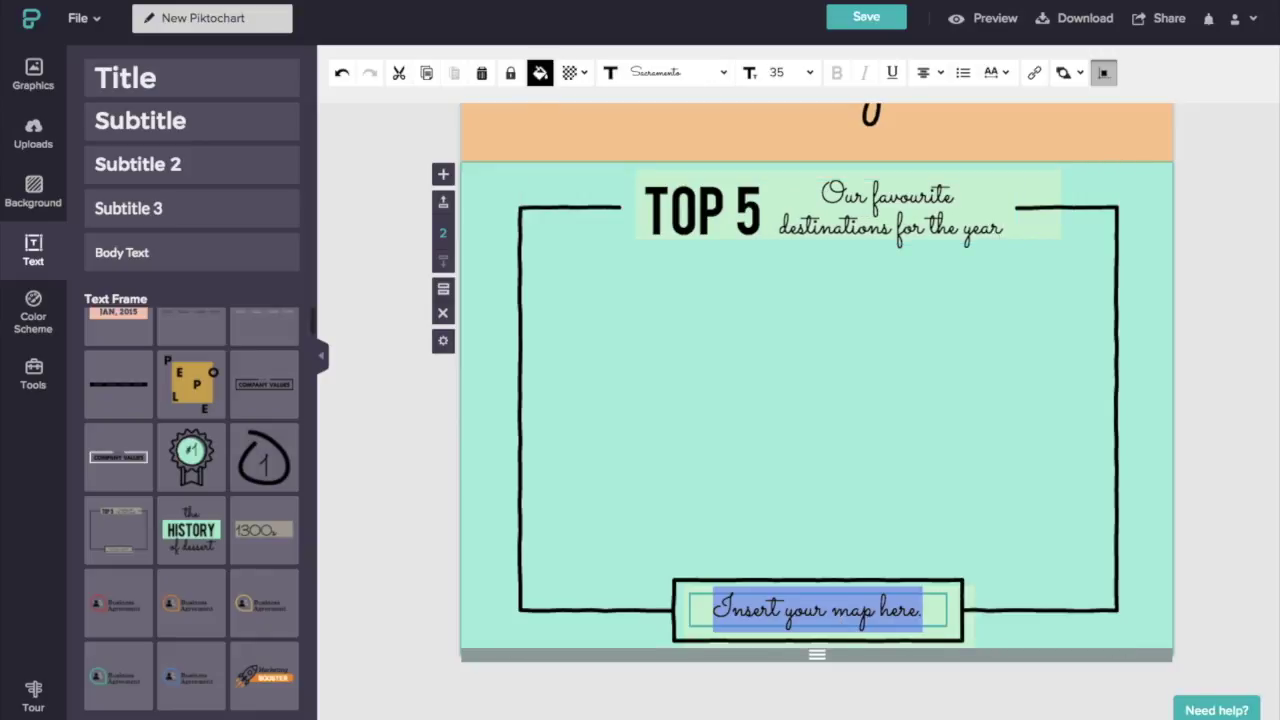
key("BackSpace")
type("...so")
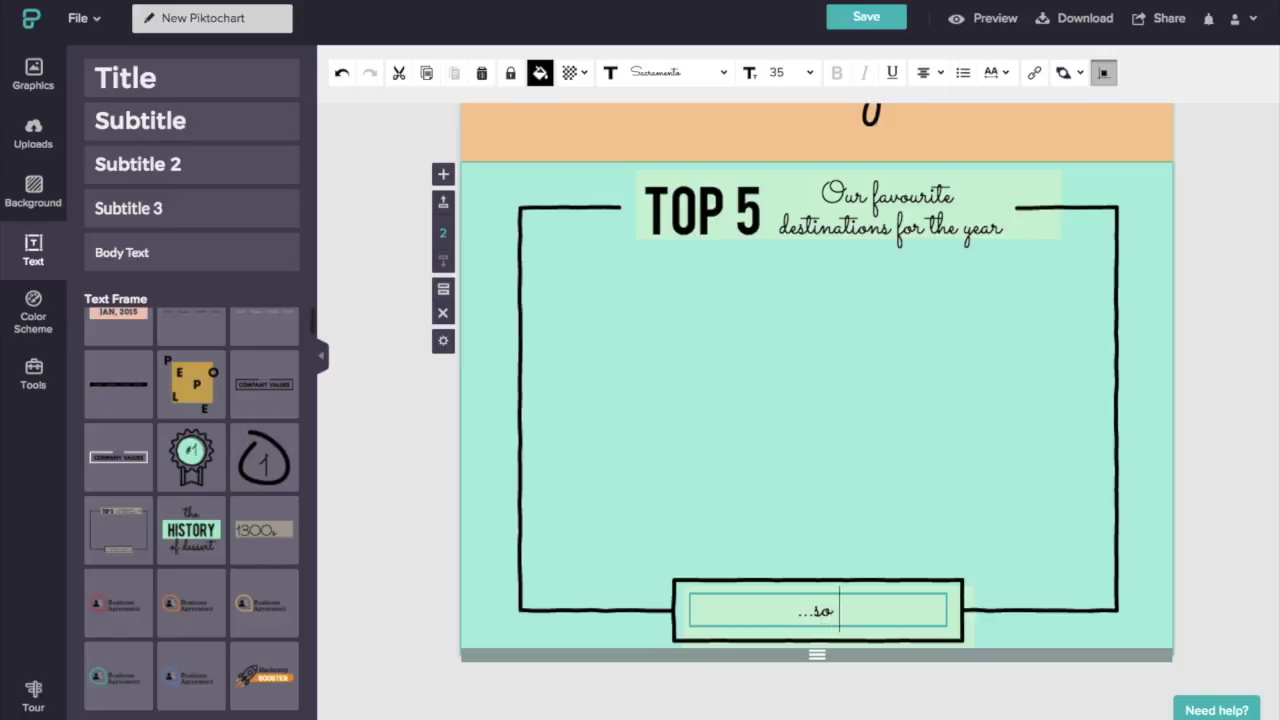
type(" many adventures")
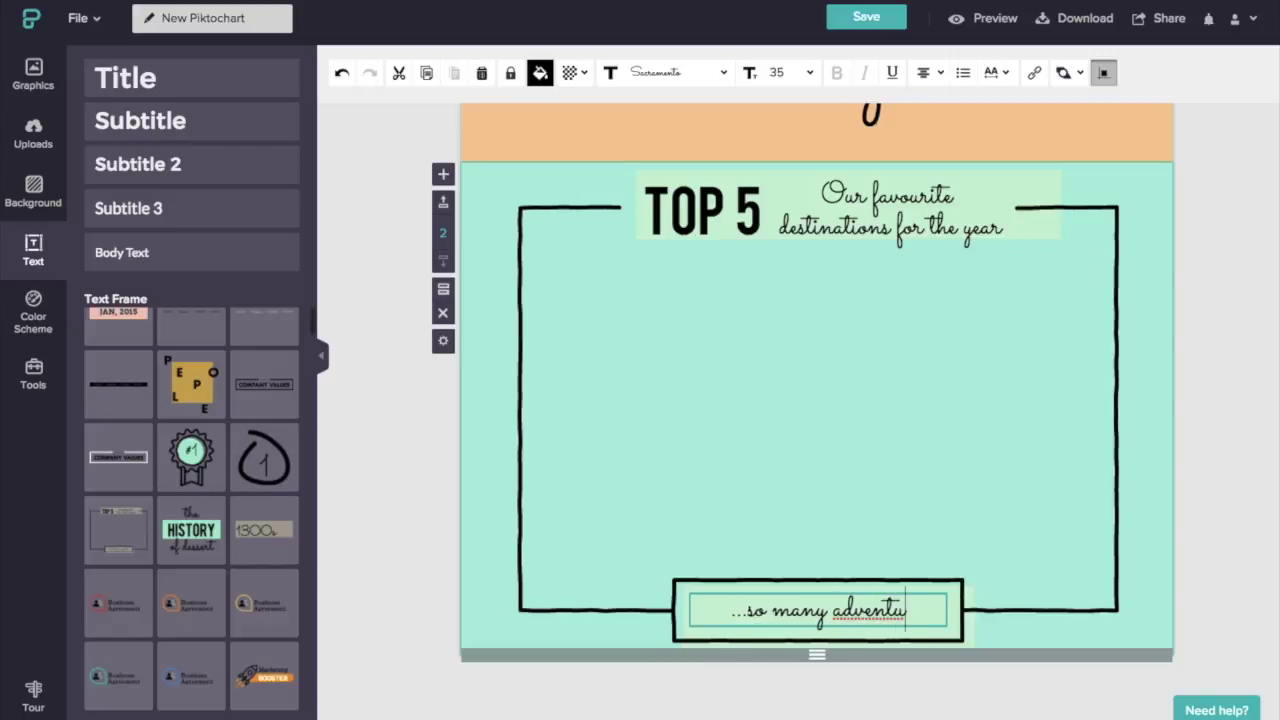
left_click(876, 450)
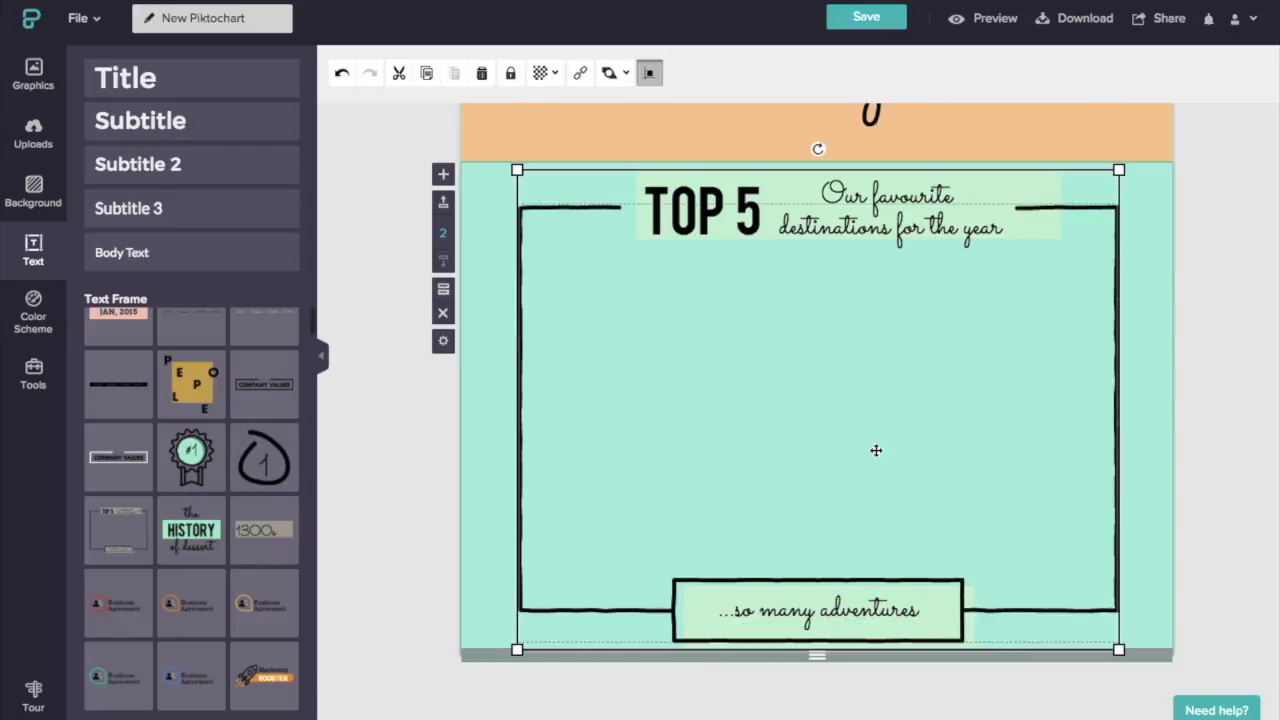
Add a world map from Tools > Maps and open it for editing
left_click(36, 375)
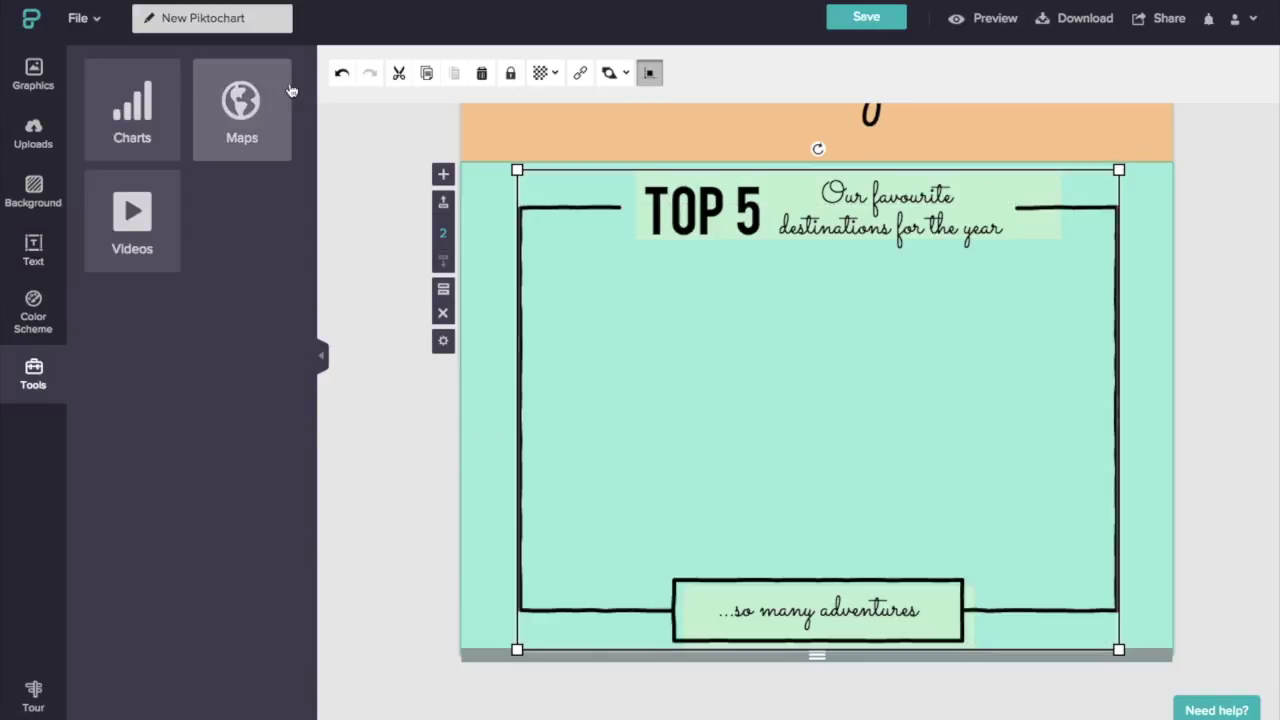
left_click(255, 98)
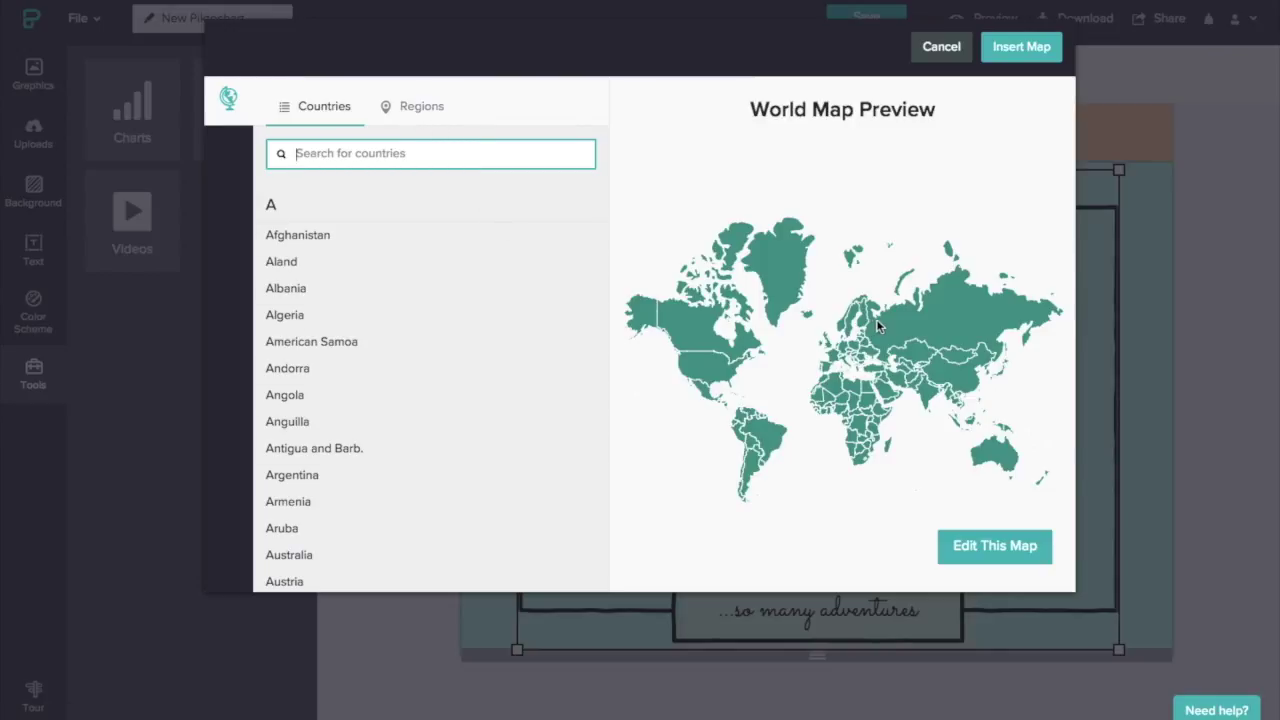
left_click(989, 548)
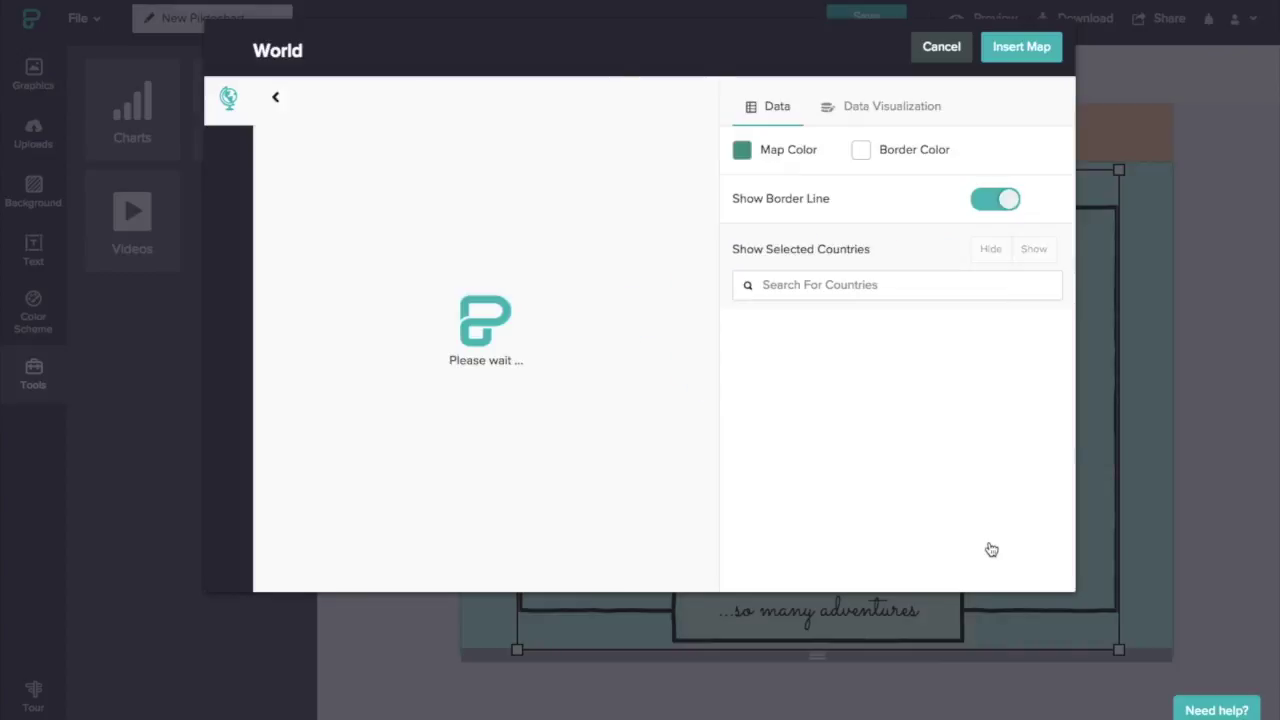
Colour the map light orange #F9CA96 and switch off the country border lines
left_click(743, 151)
left_click(740, 234)
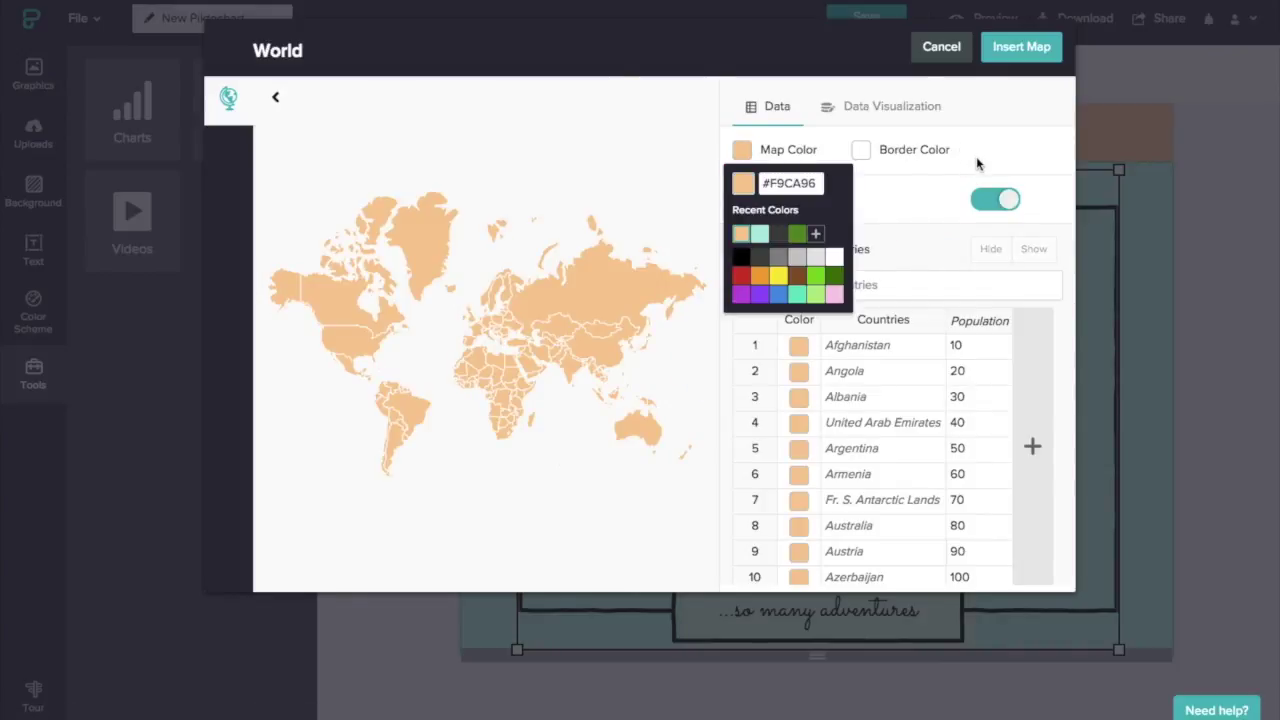
left_click(1010, 203)
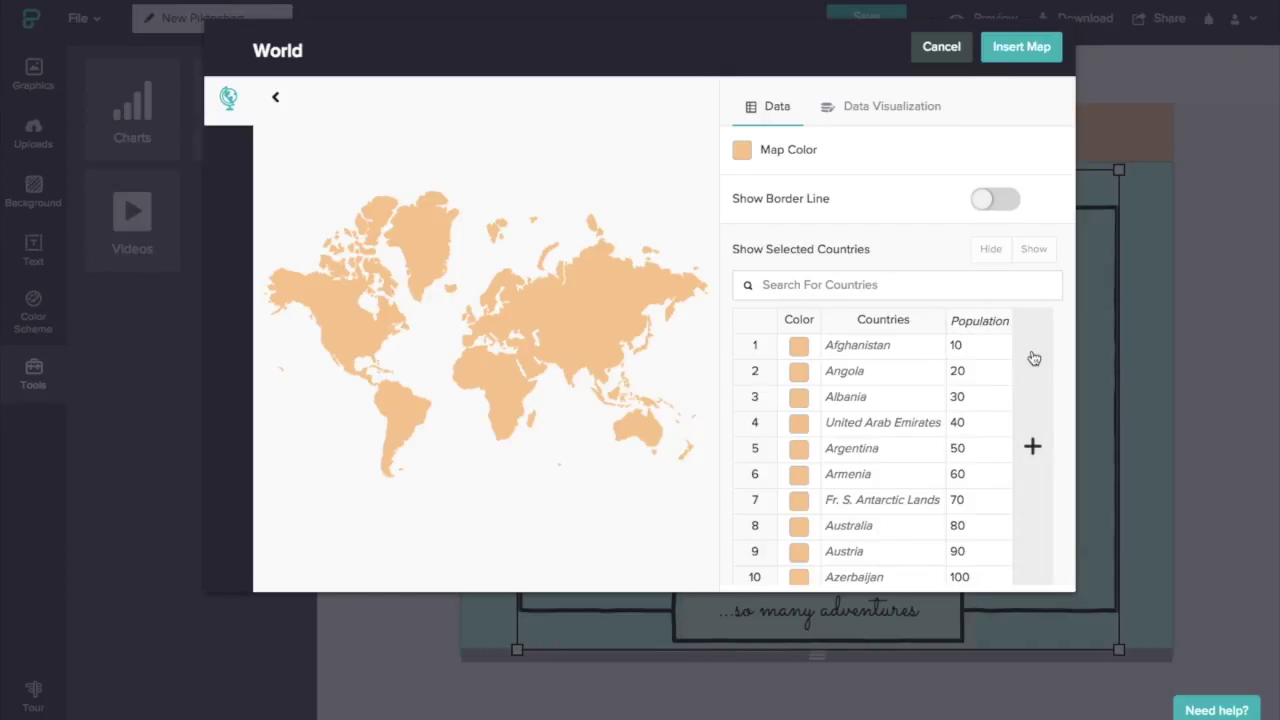
mouse_move(637, 305)
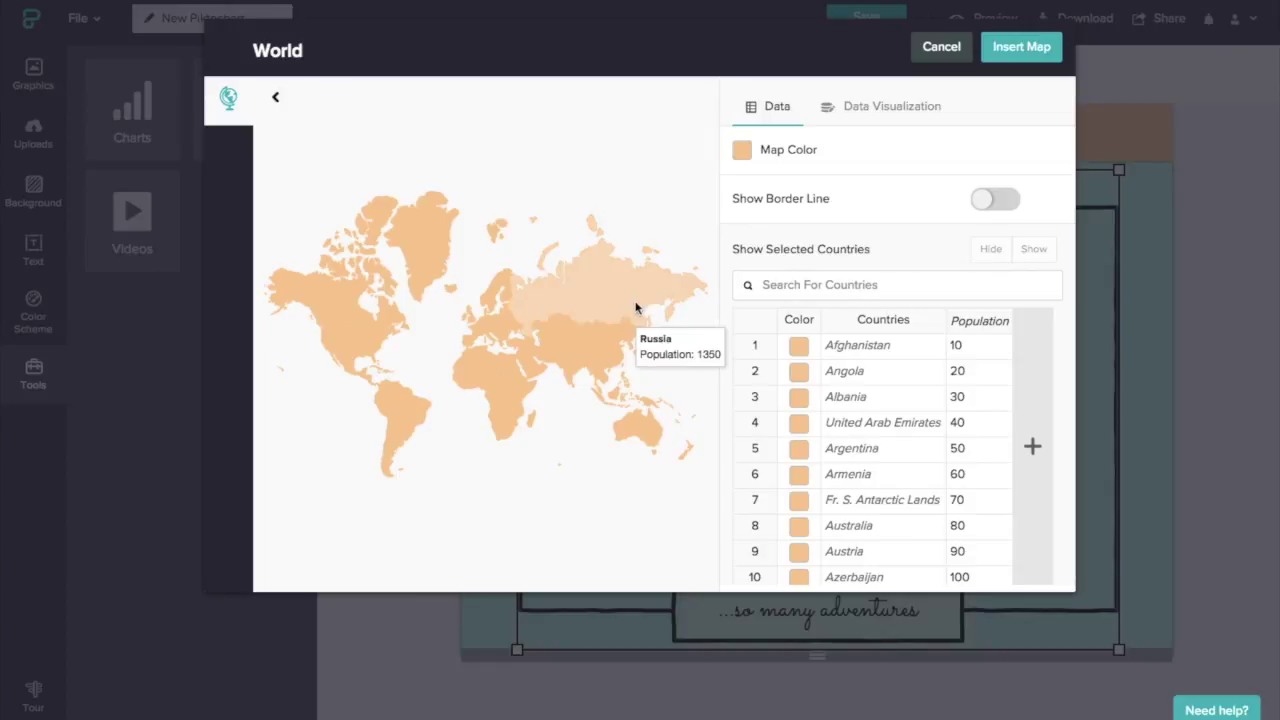
mouse_move(594, 357)
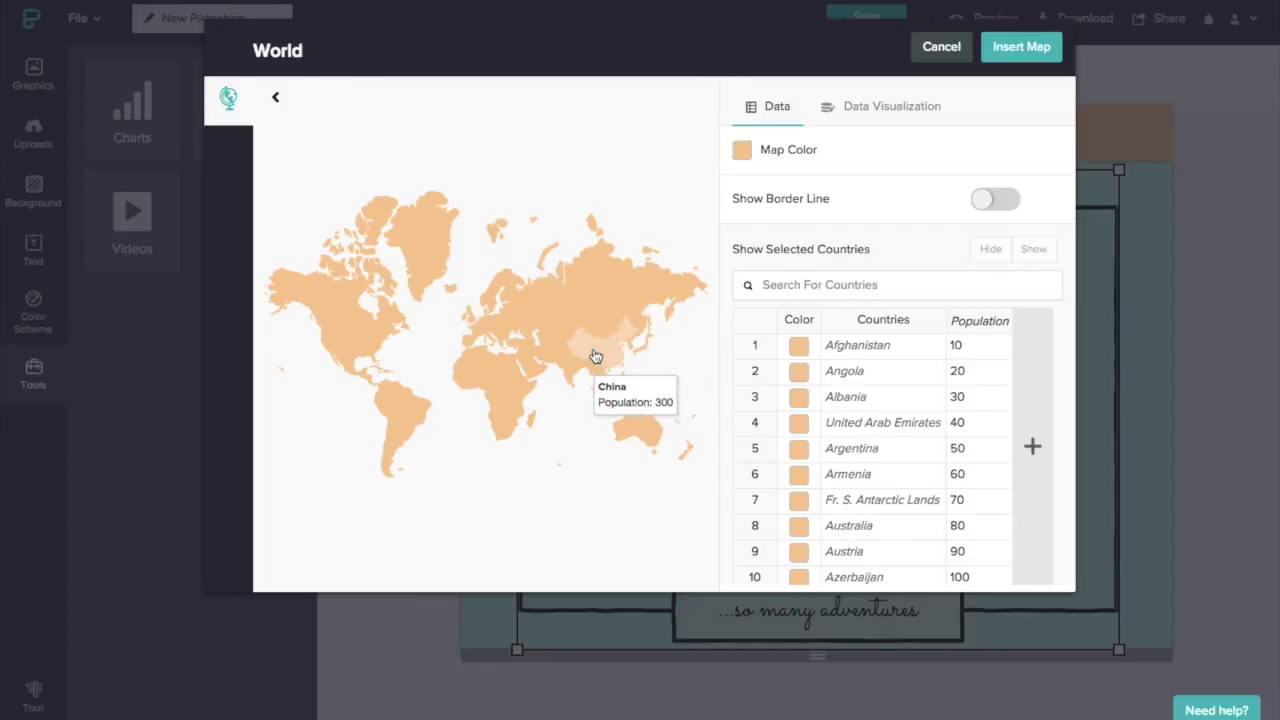
left_click(984, 347)
Remove the Population column and shade Canada dark grey #424242
right_click(984, 347)
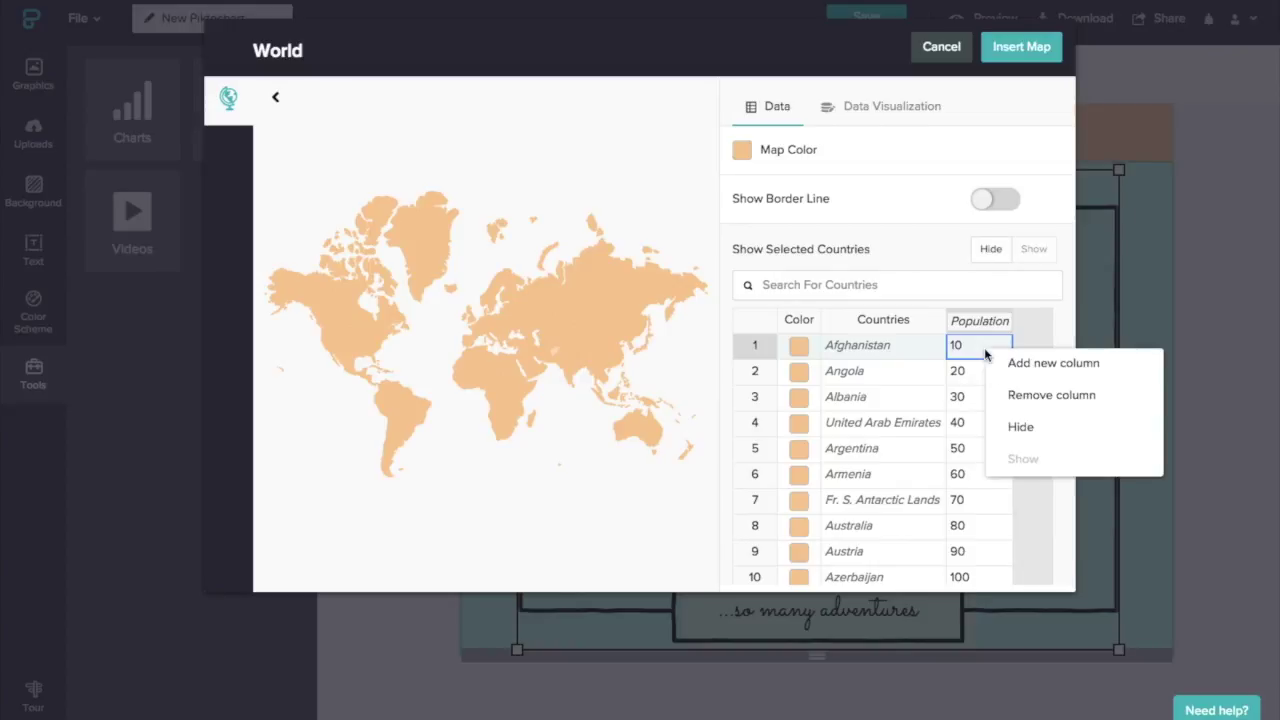
left_click(1024, 402)
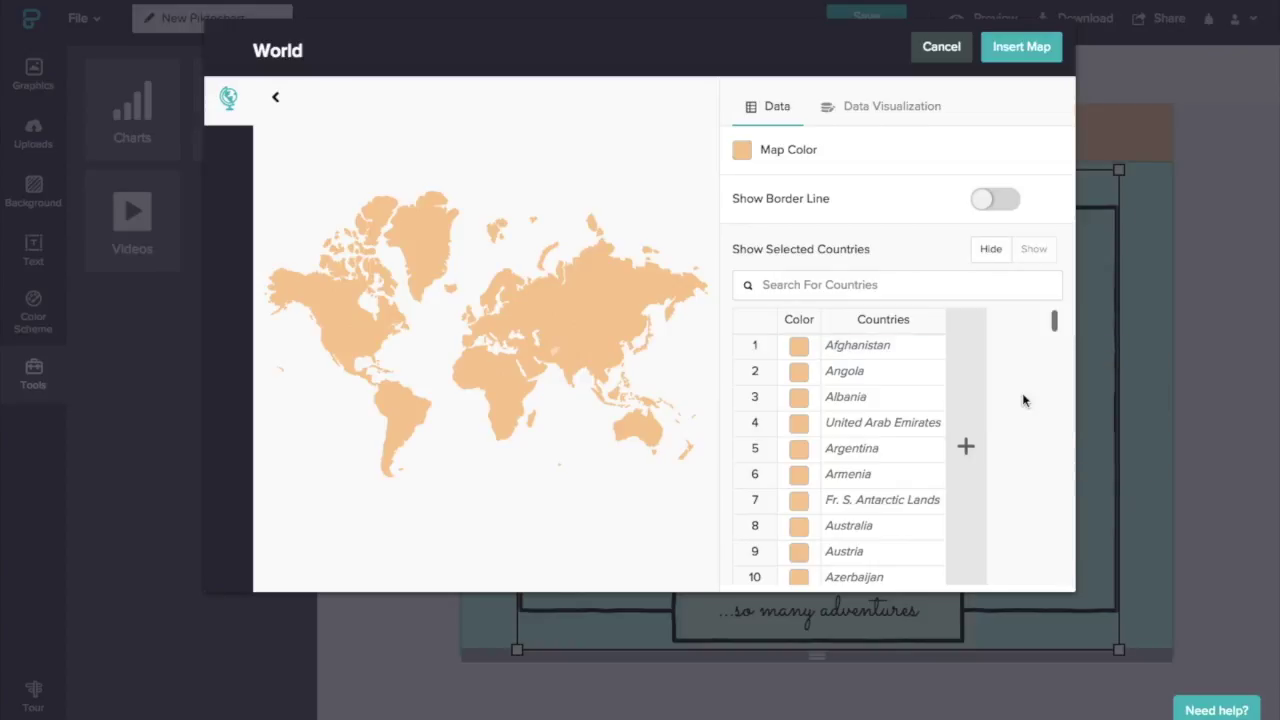
left_click(846, 285)
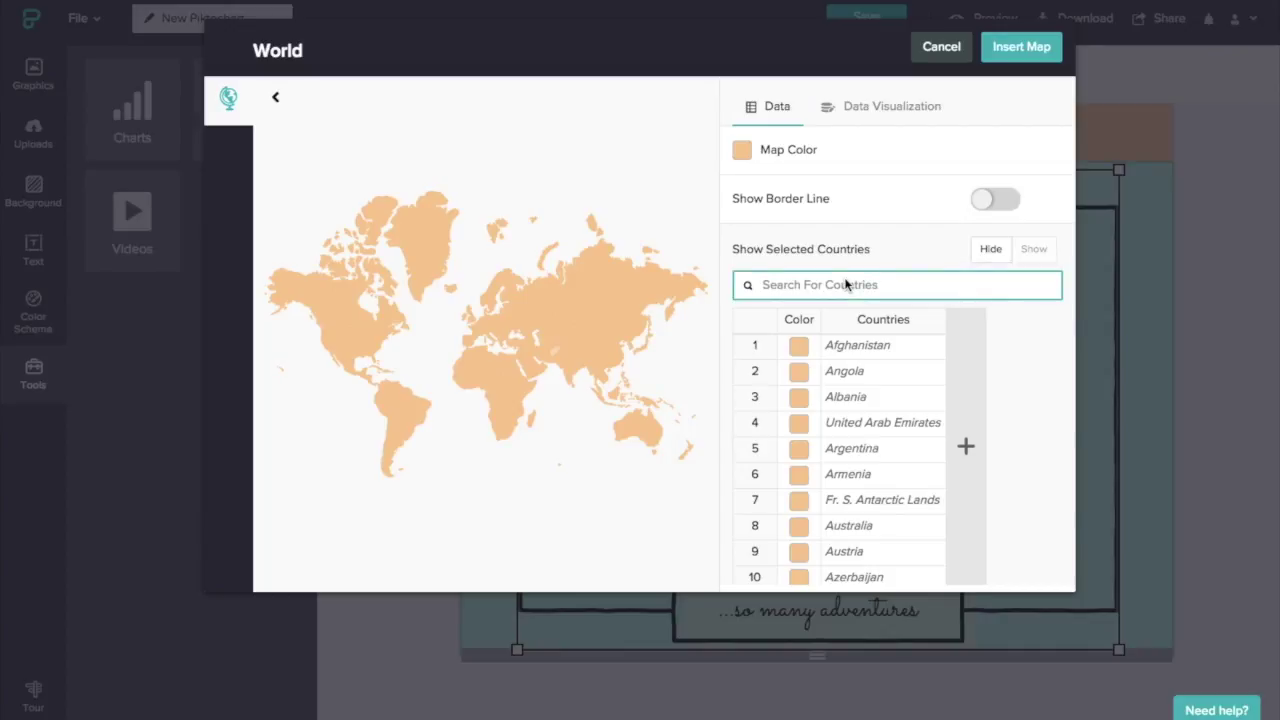
type("canad")
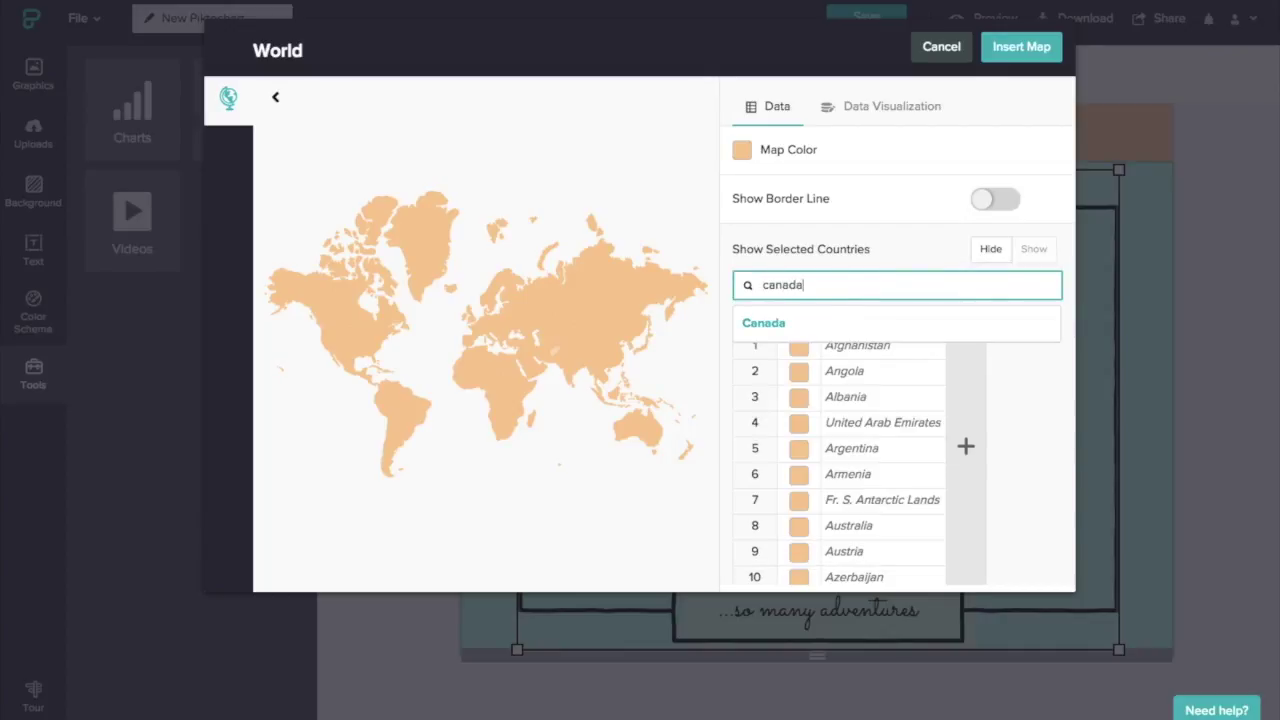
type("a")
left_click(793, 324)
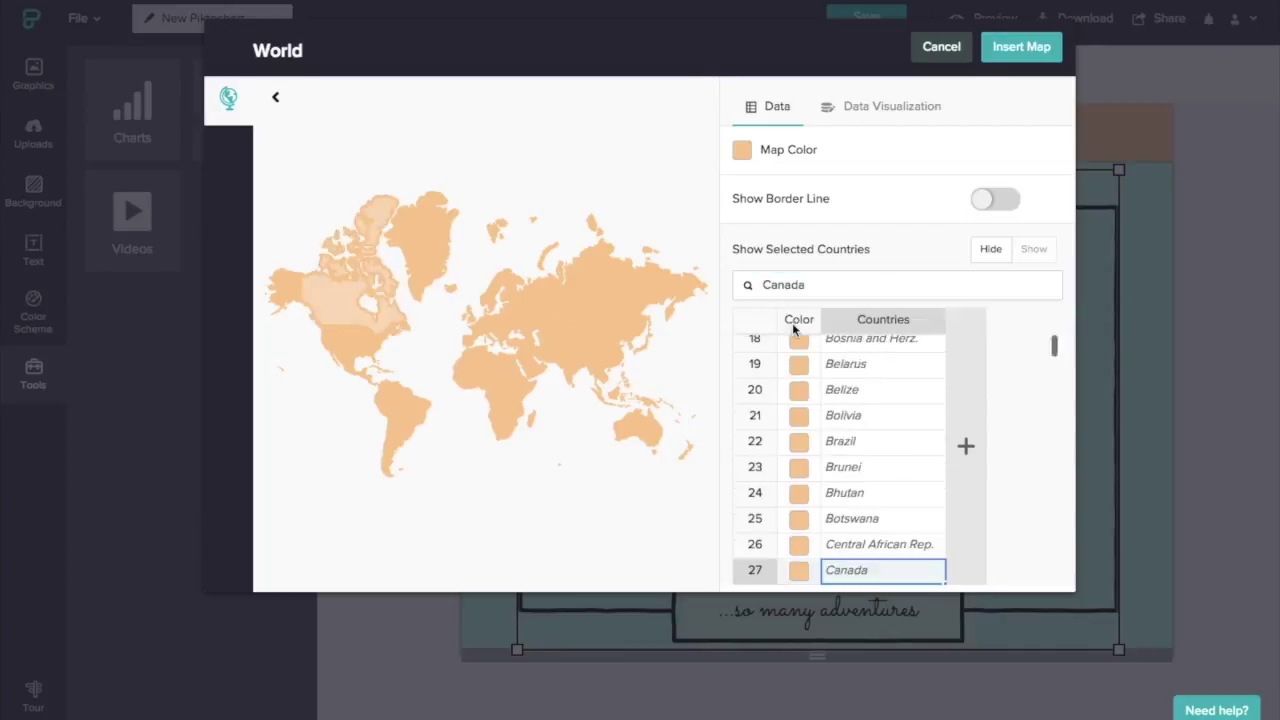
left_click(800, 574)
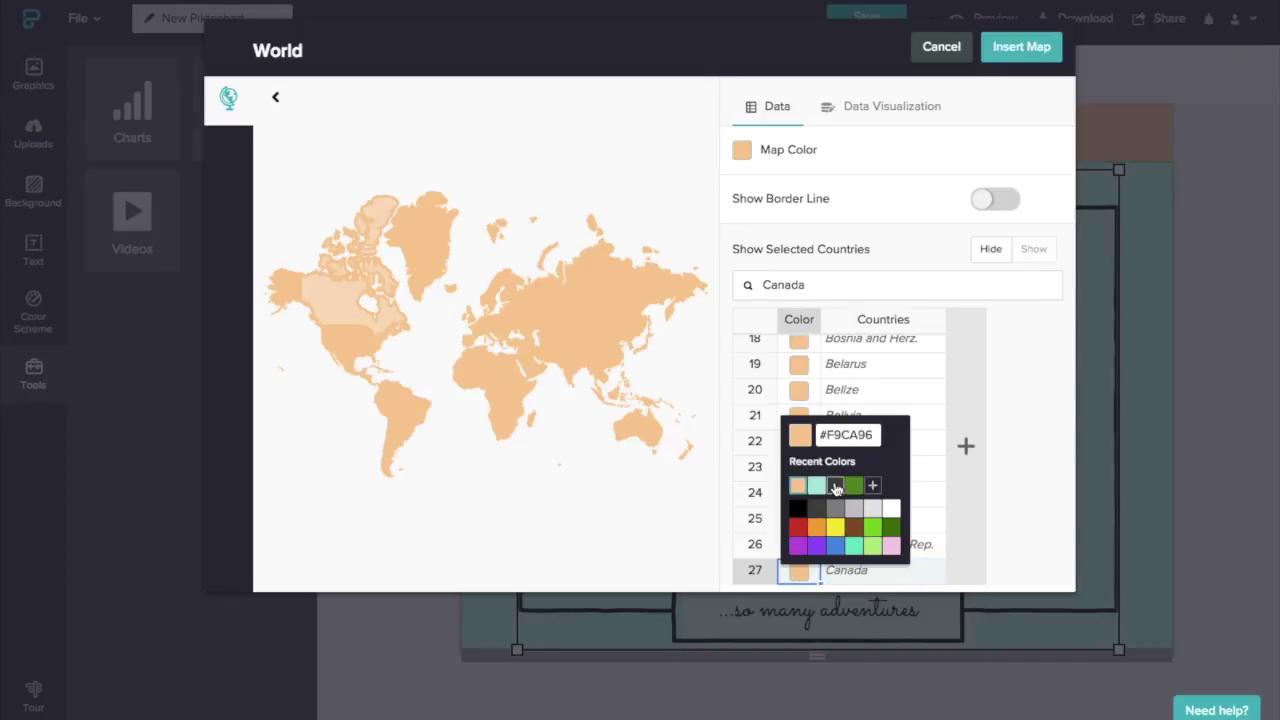
left_click(836, 488)
Shade Australia and Greece dark grey #424242
left_click(857, 284)
type("aust")
left_click(766, 323)
left_click(799, 346)
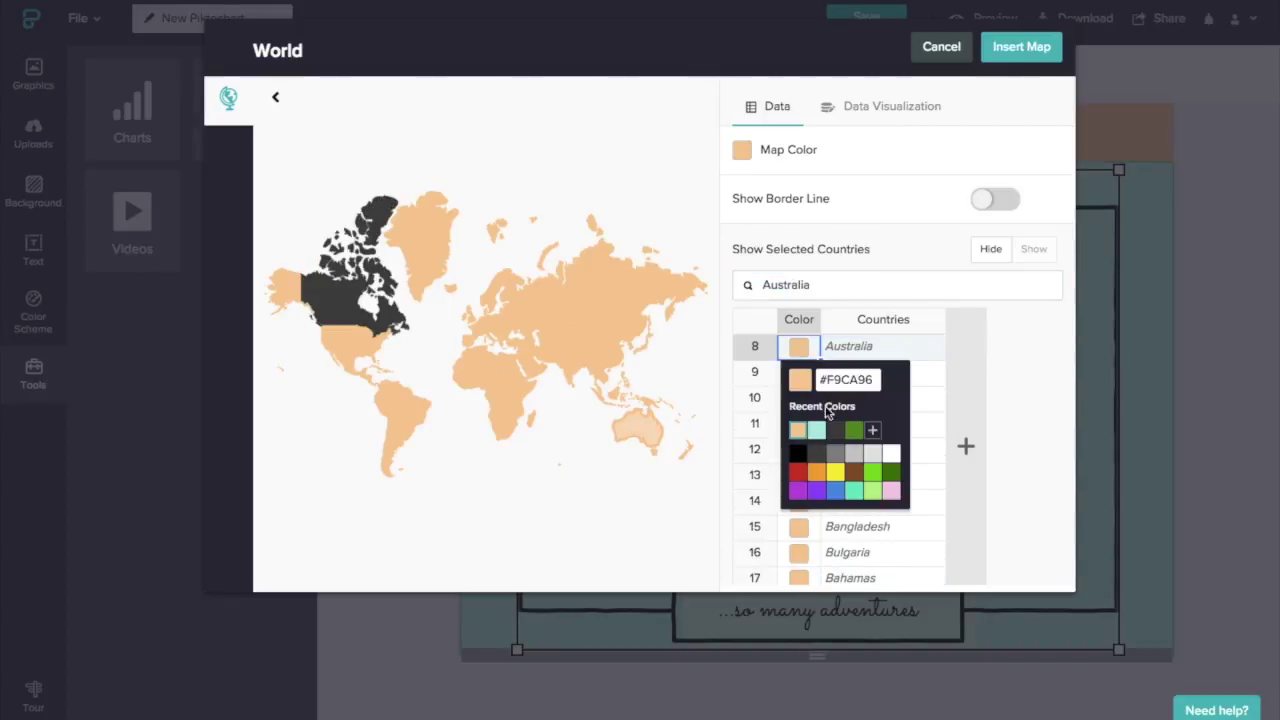
left_click(836, 429)
left_click(828, 284)
type("gree")
left_click(790, 323)
left_click(799, 570)
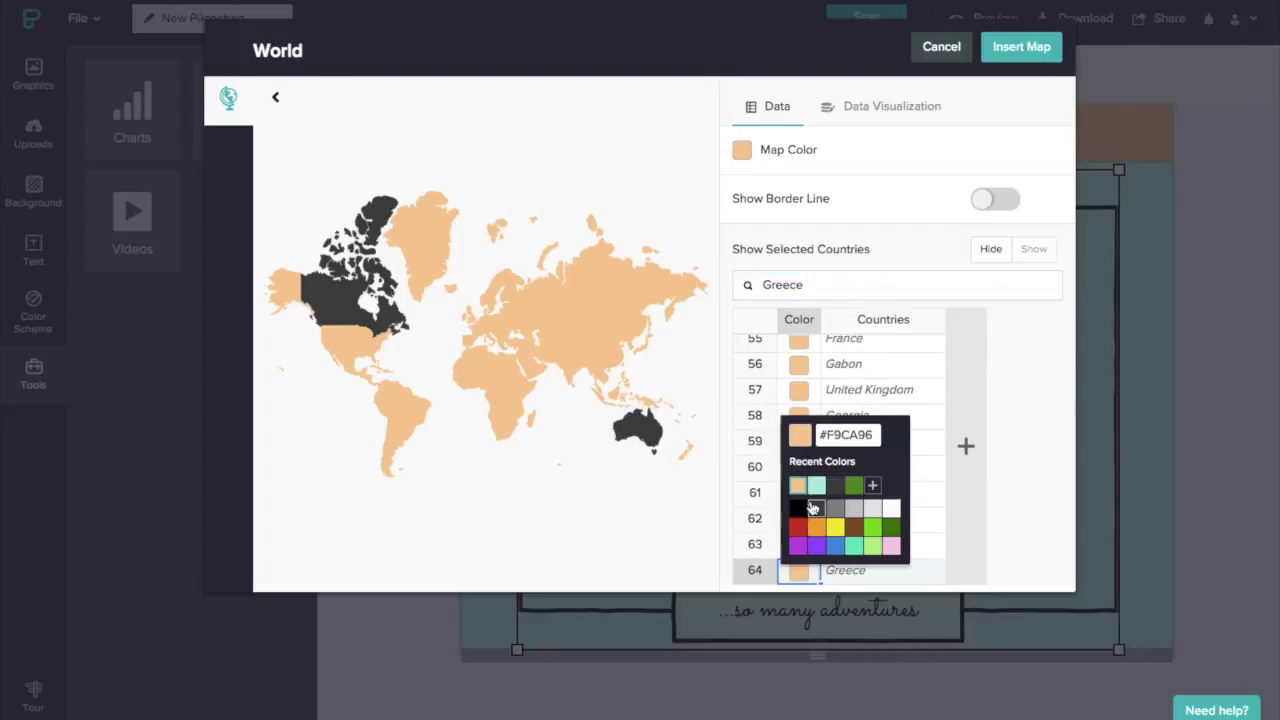
left_click(836, 488)
left_click(821, 282)
Shade Hungary and Vietnam dark grey #424242
type("hung")
left_click(766, 321)
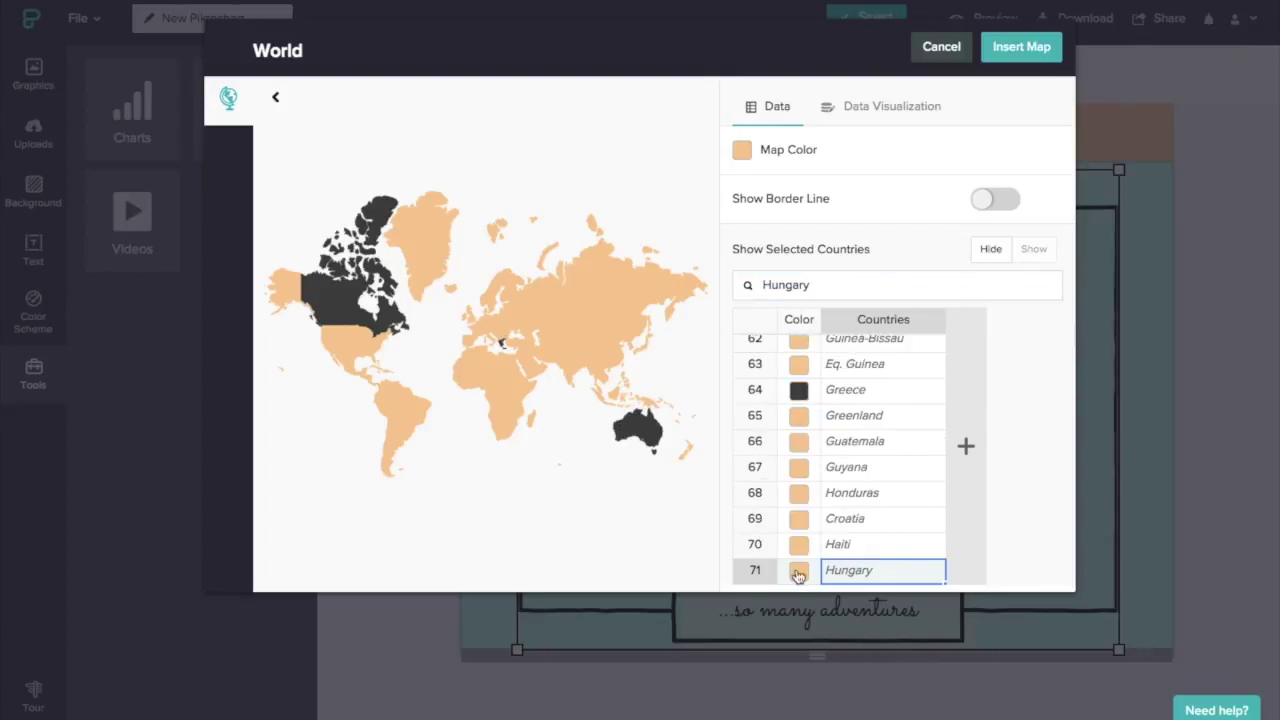
left_click(799, 570)
left_click(836, 488)
left_click(825, 284)
type("vietnam")
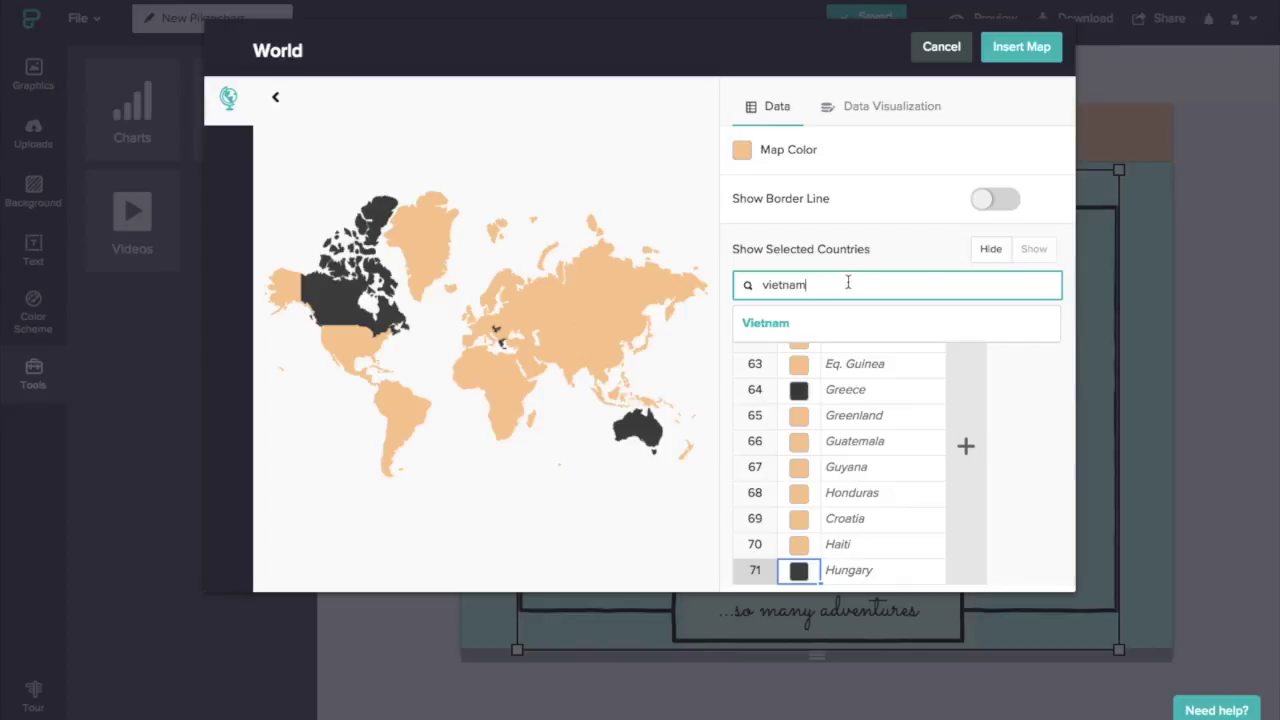
left_click(825, 322)
left_click(799, 570)
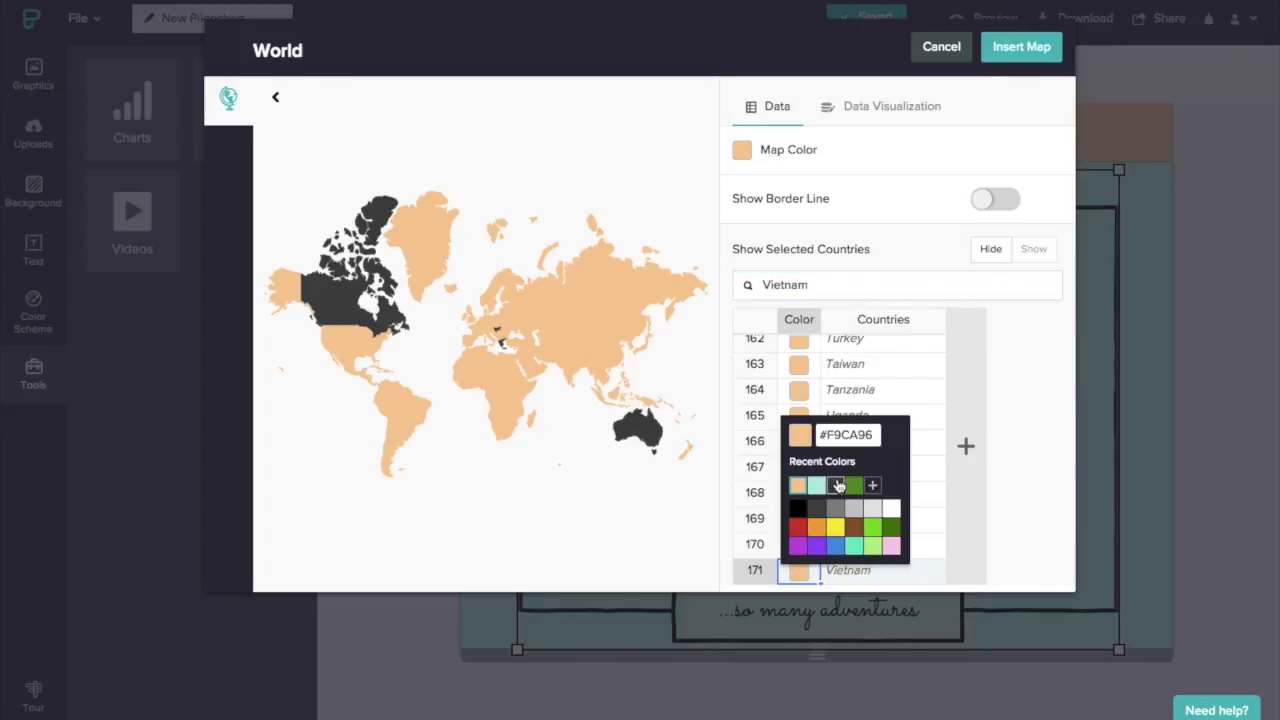
left_click(837, 486)
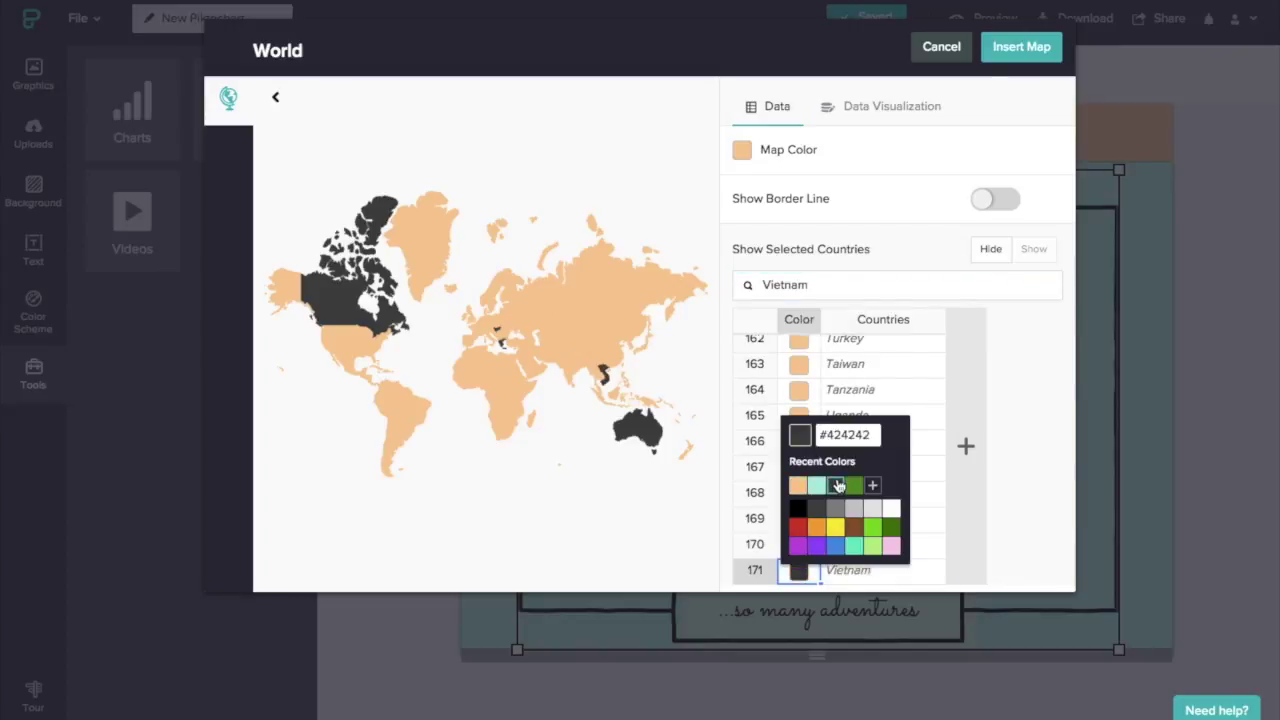
Place the finished world map into the design and shift it up and left in its frame
left_click(1018, 50)
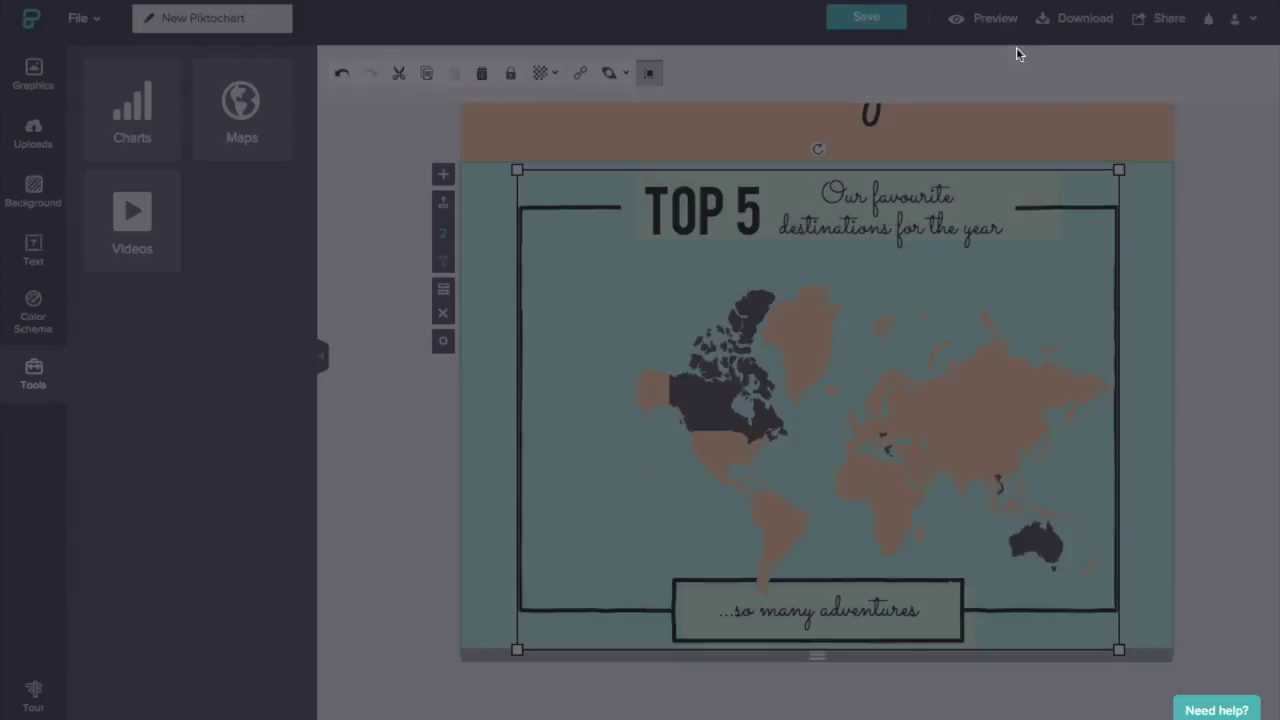
left_click_drag(1001, 396, 960, 374)
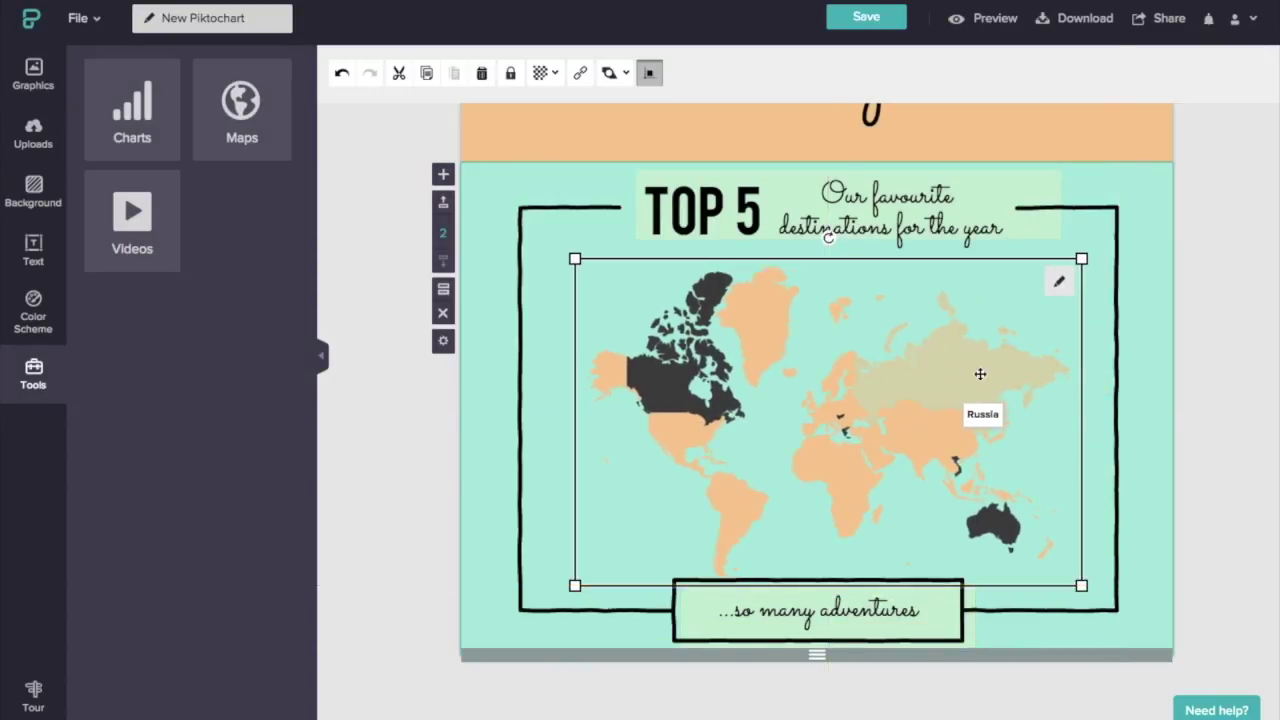
left_click(1193, 340)
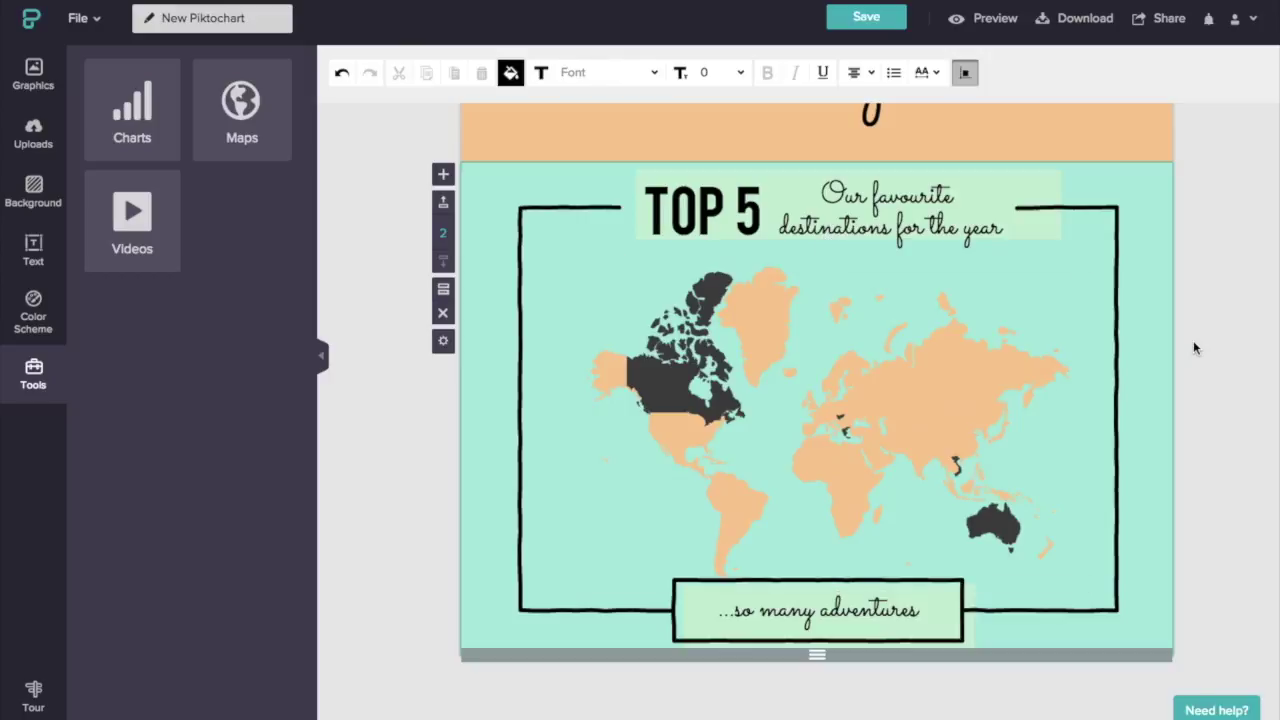
Add a shorter new block below the map and set its background to orange #F9CA96
left_click(445, 175)
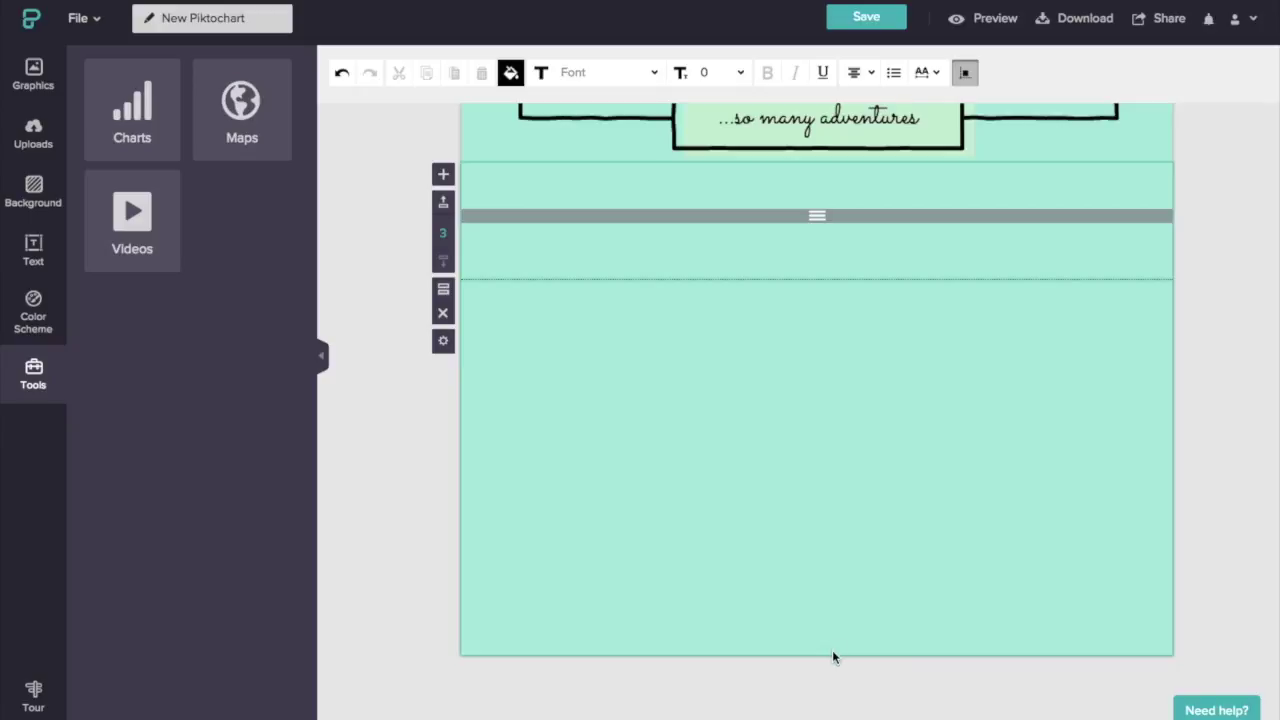
left_click_drag(834, 658, 805, 476)
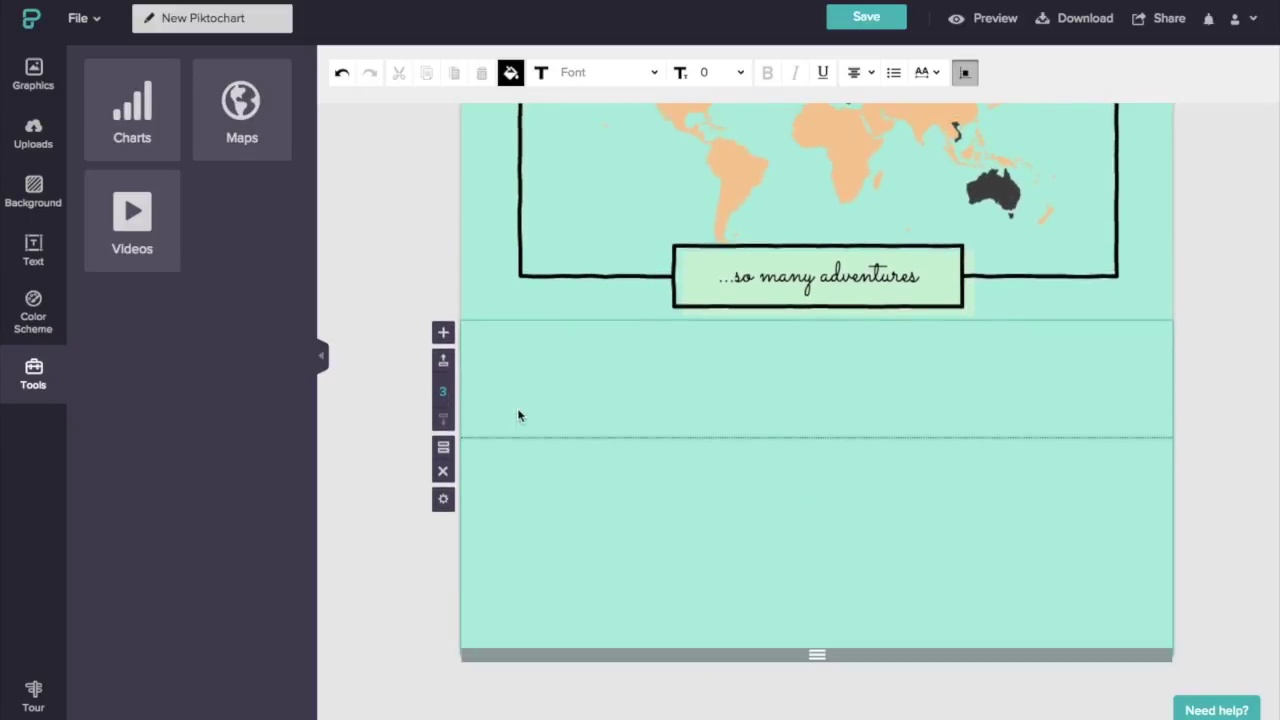
left_click(40, 200)
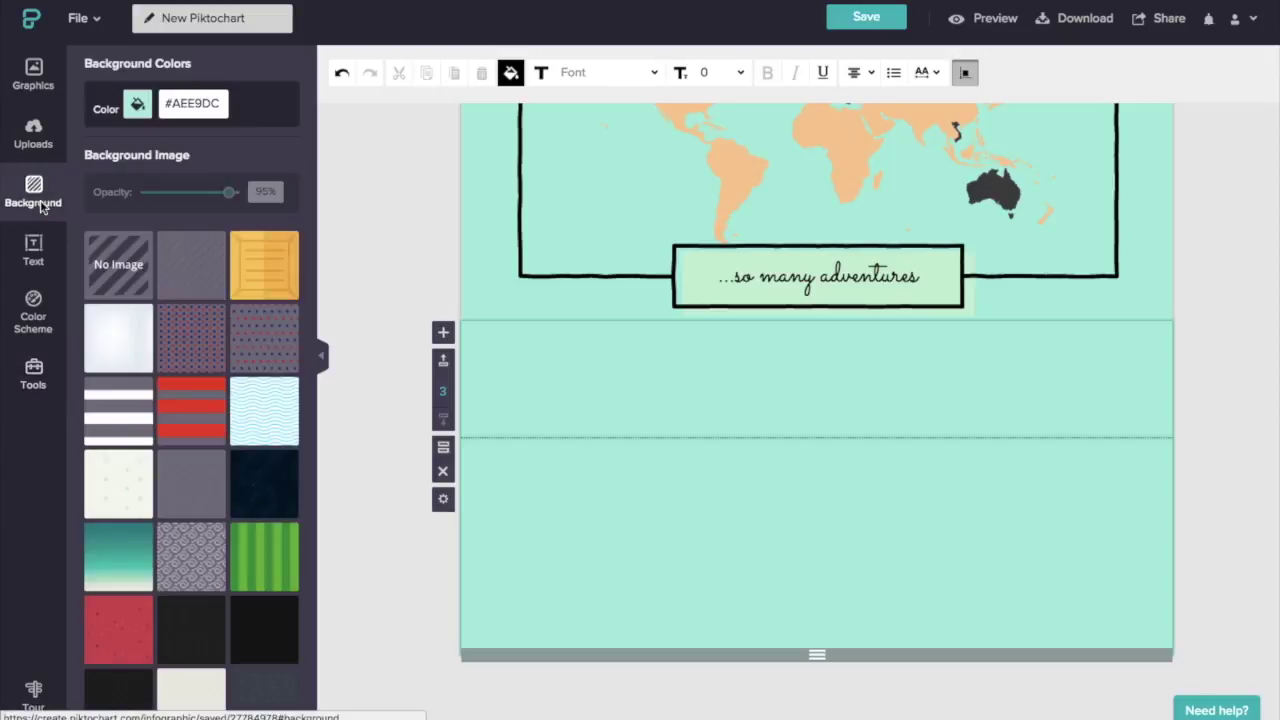
left_click(135, 108)
left_click(143, 192)
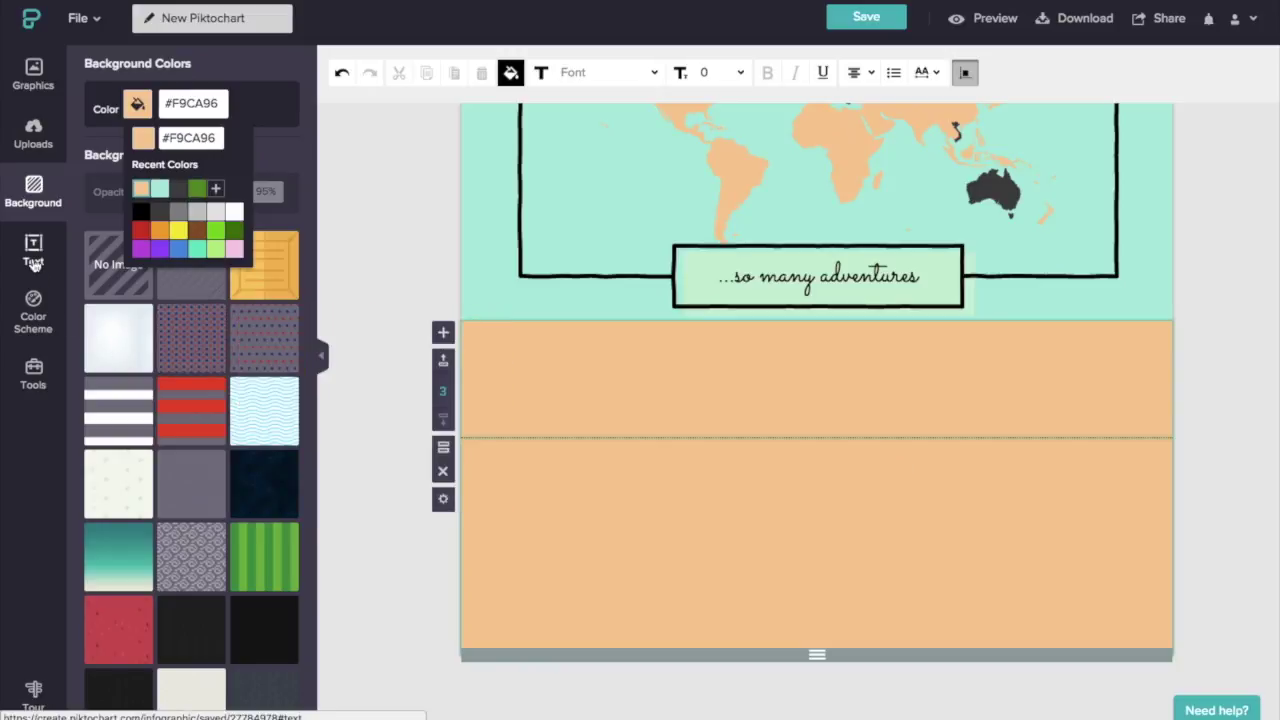
Drag the wood-textured letter C from the Photo Frame graphics onto the peach block
left_click(40, 72)
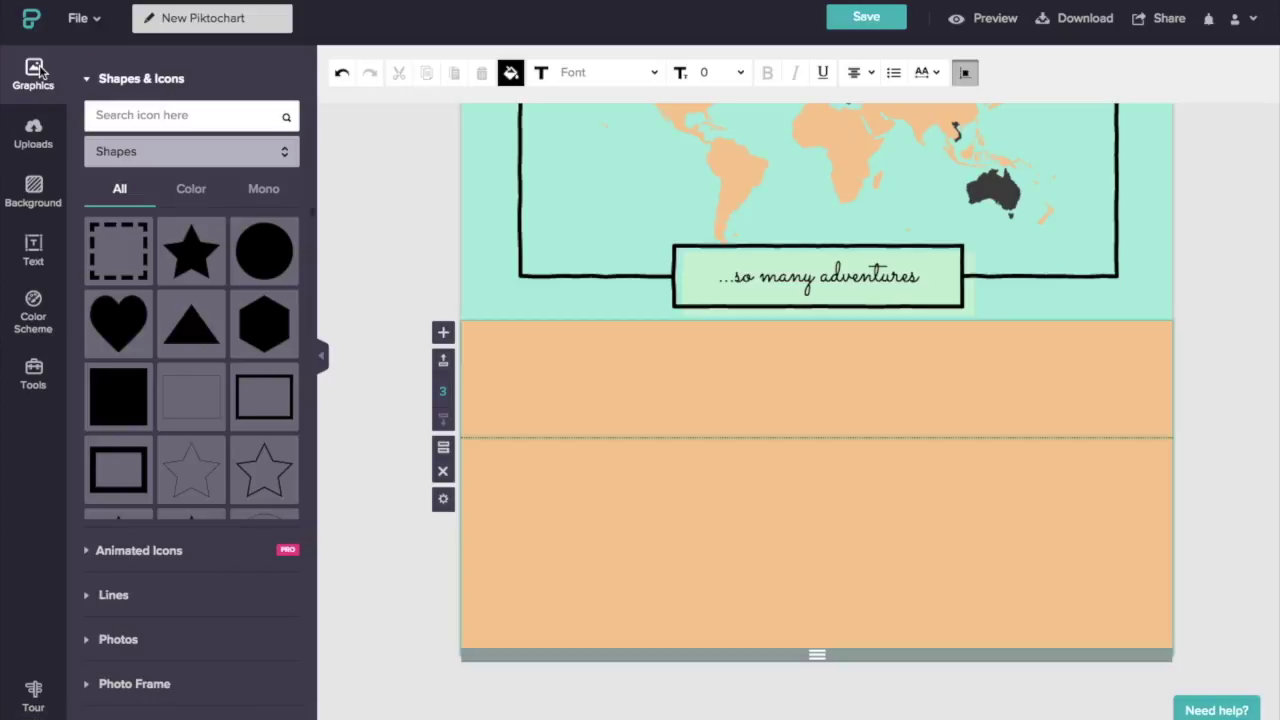
left_click(135, 686)
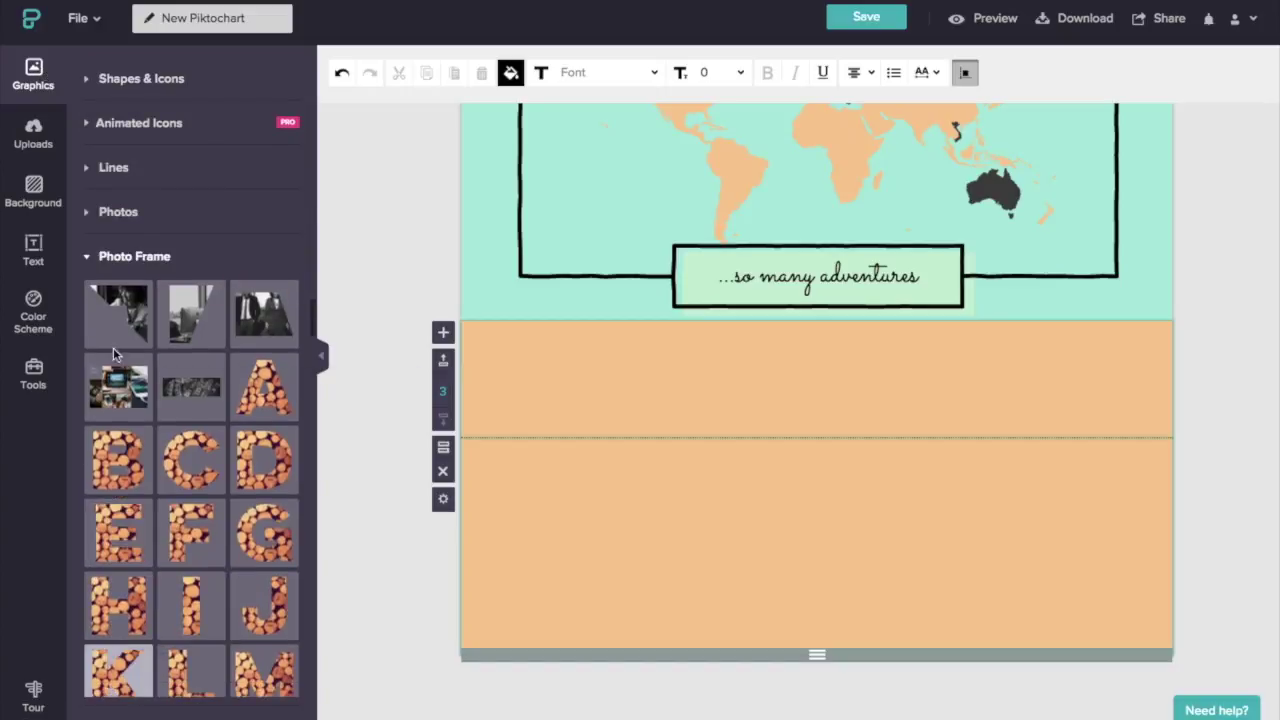
mouse_move(232, 378)
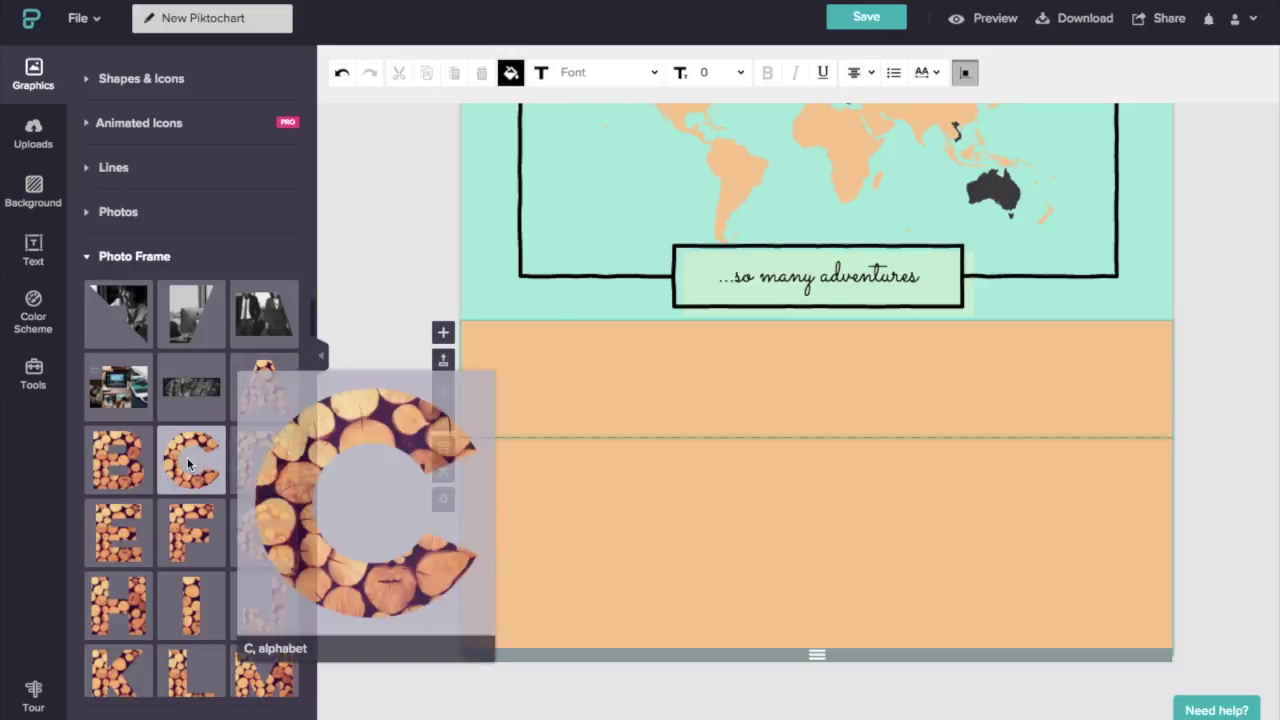
left_click_drag(188, 463, 902, 462)
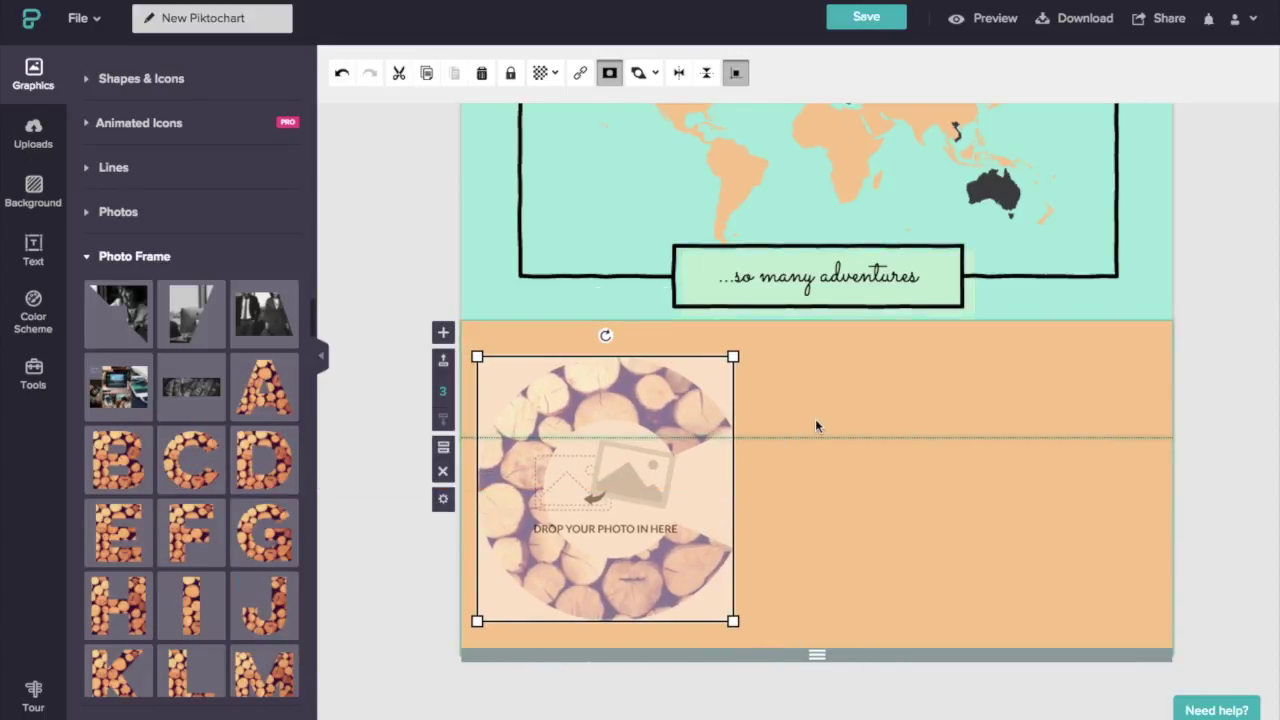
left_click(33, 268)
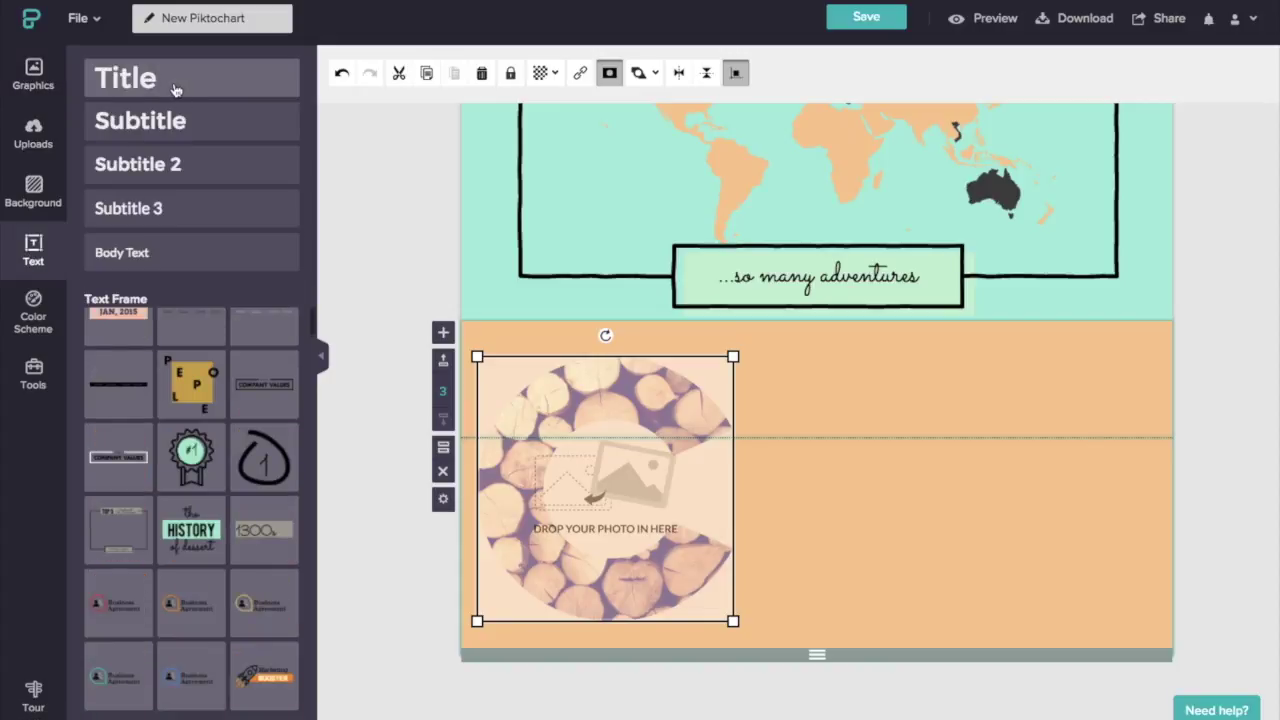
Add a heading text box and replace its placeholder with 'anada'
left_click(173, 90)
triple_click(836, 458)
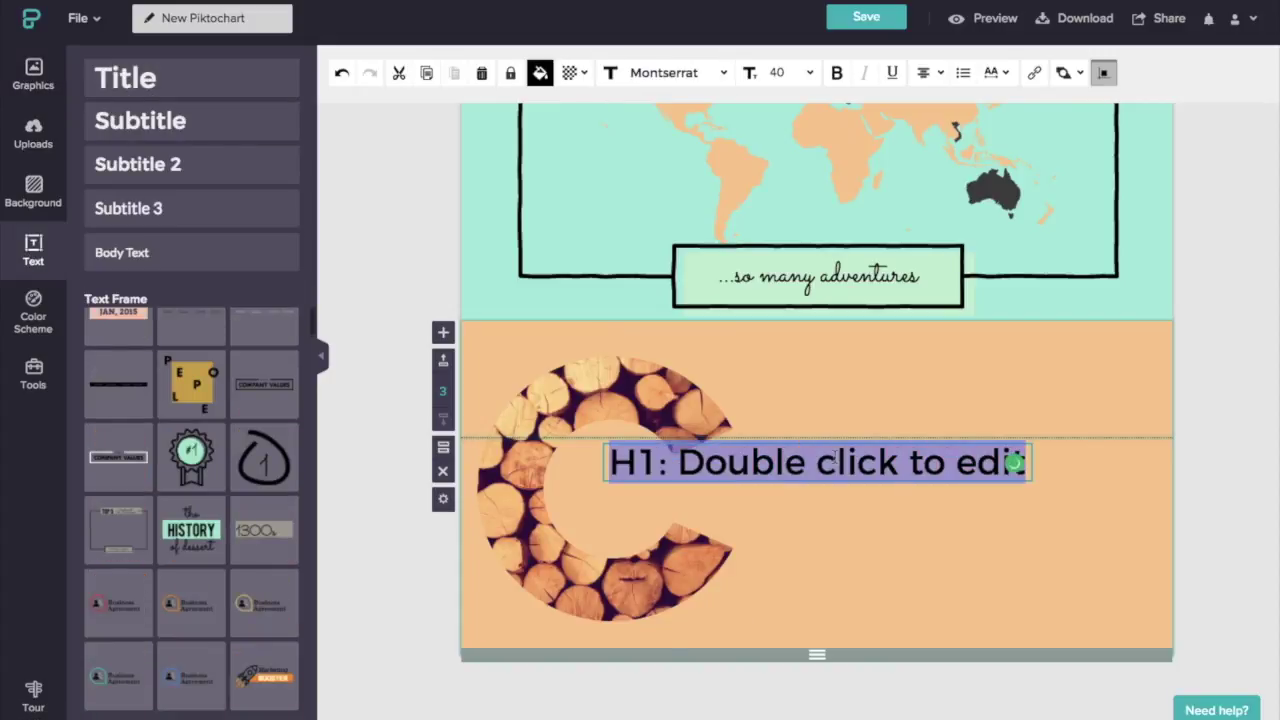
type("anada")
Set 'anada' to the Sacramento font at size 104 and move it beside the C
double_click(836, 461)
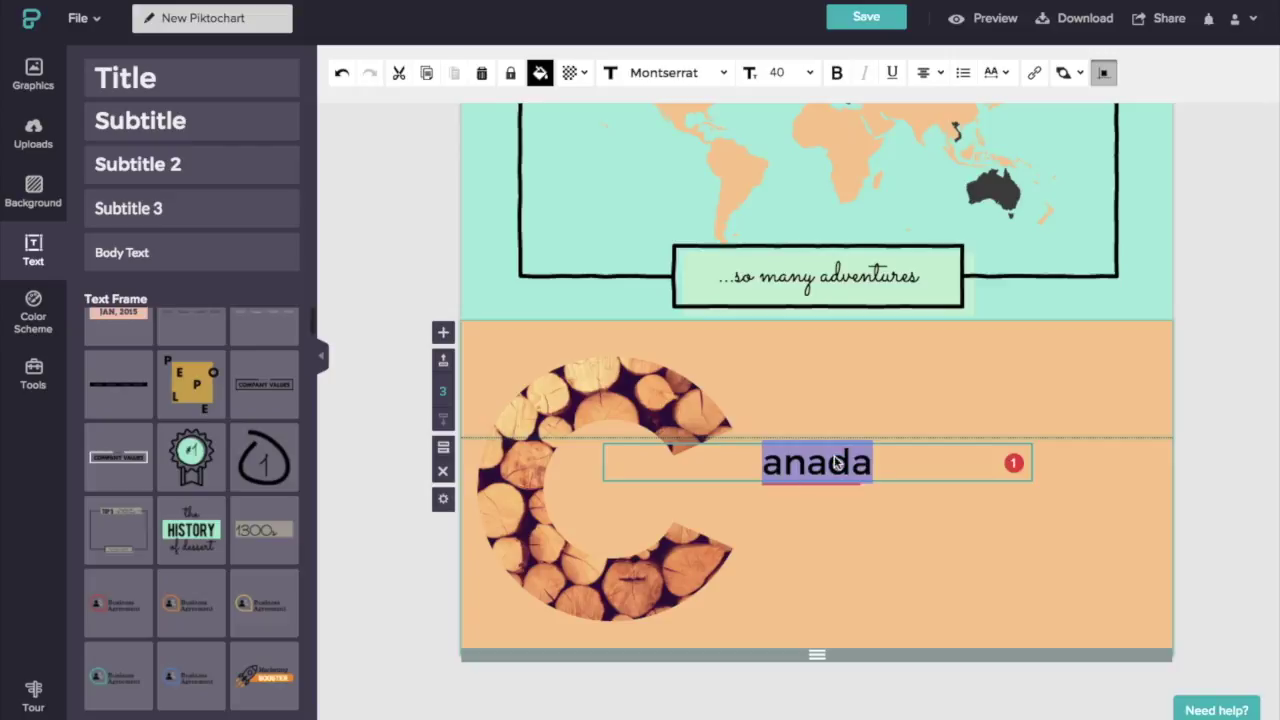
left_click(684, 73)
type("sac")
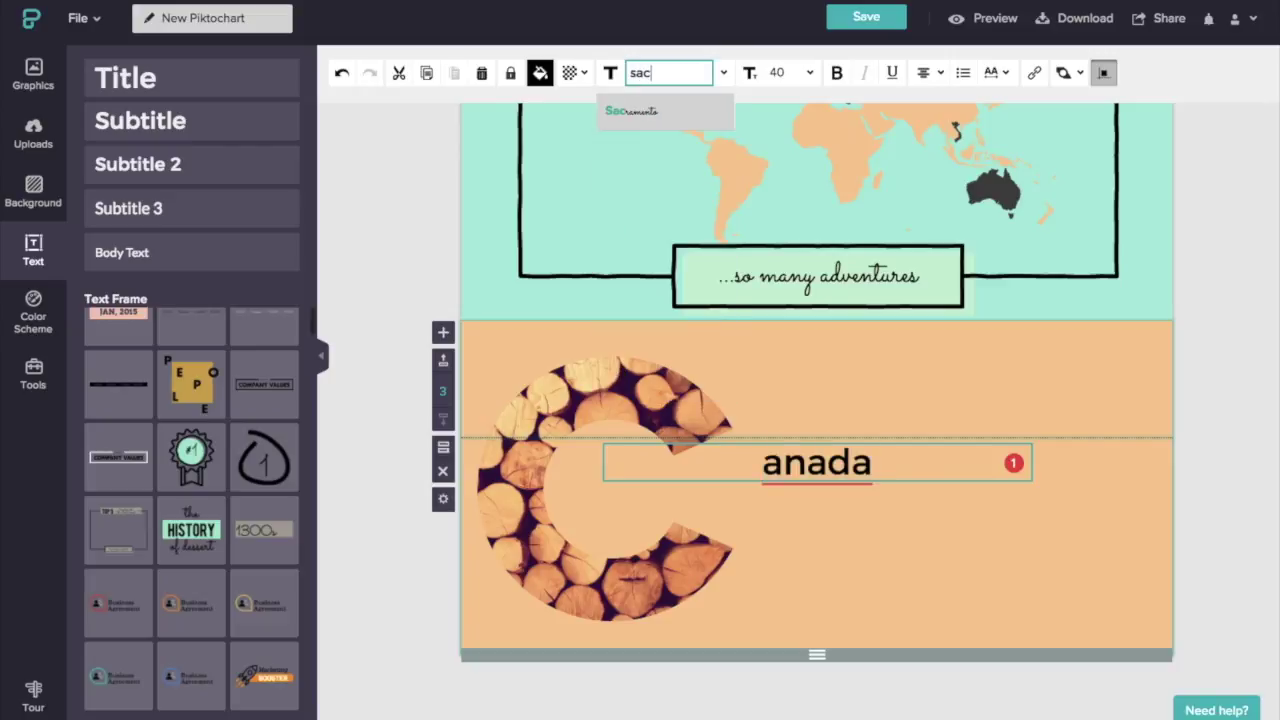
left_click(669, 113)
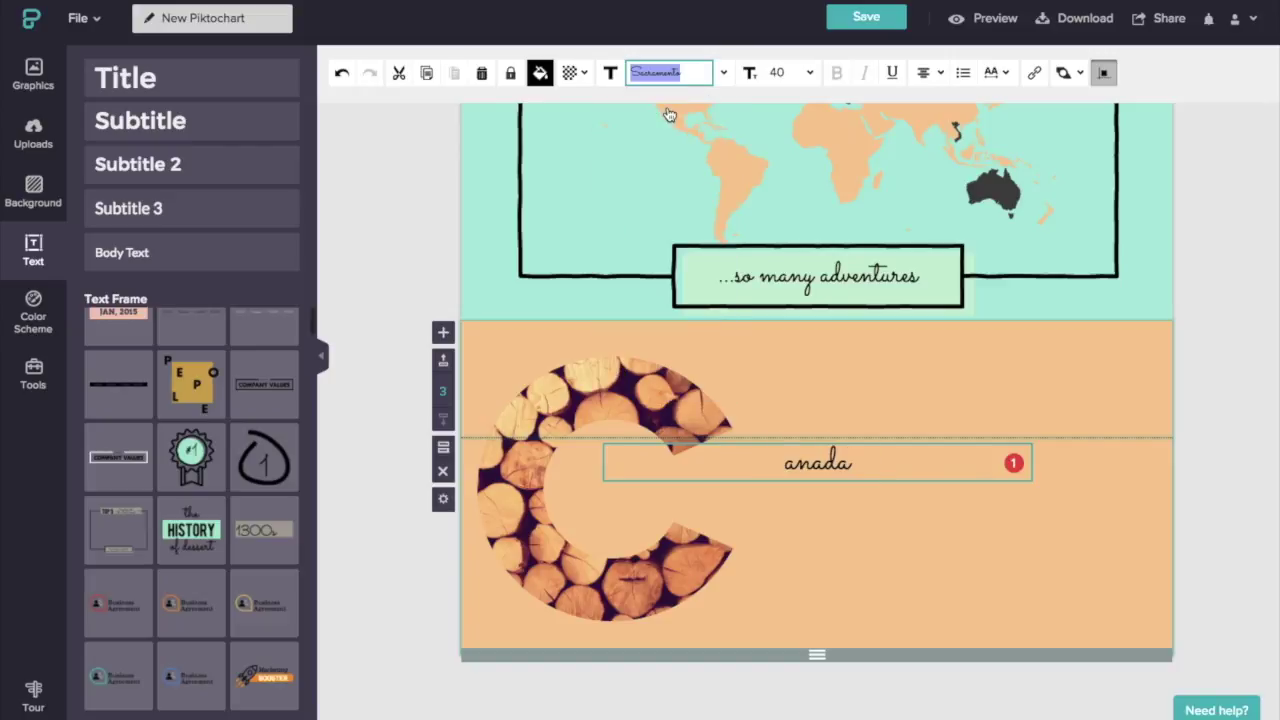
left_click(806, 74)
scroll(766, 443, "down", 15)
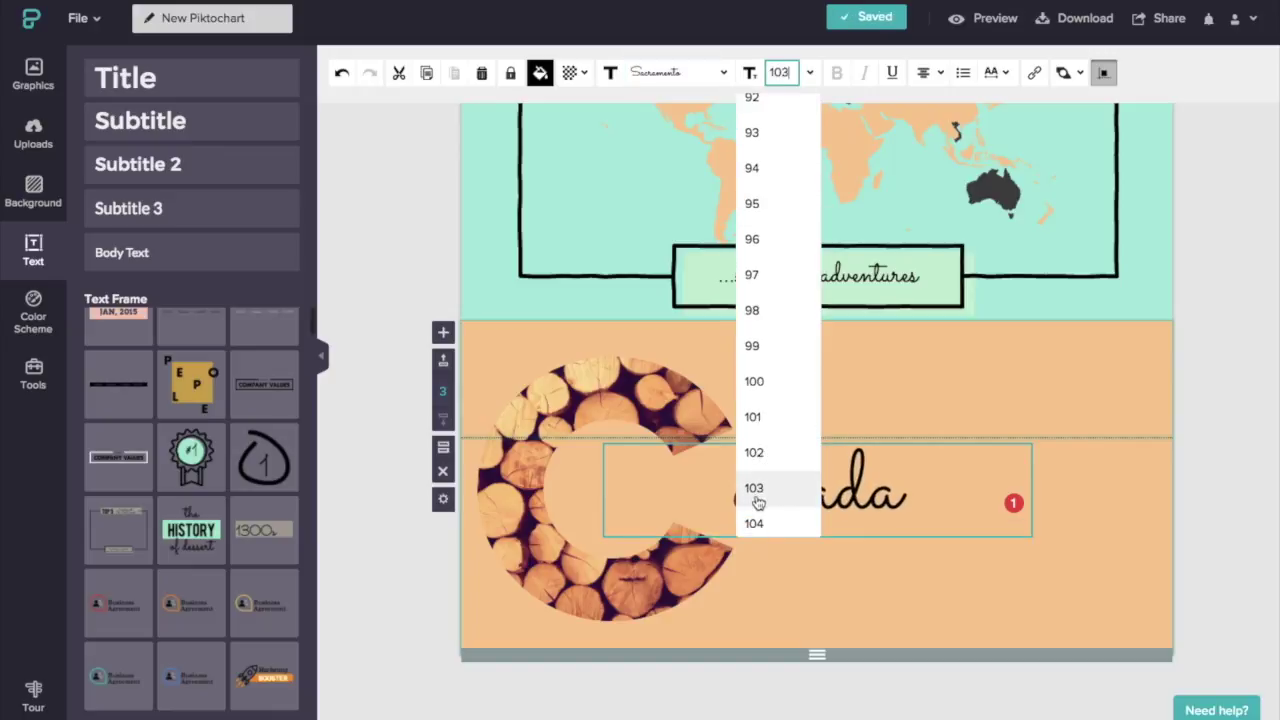
left_click(760, 523)
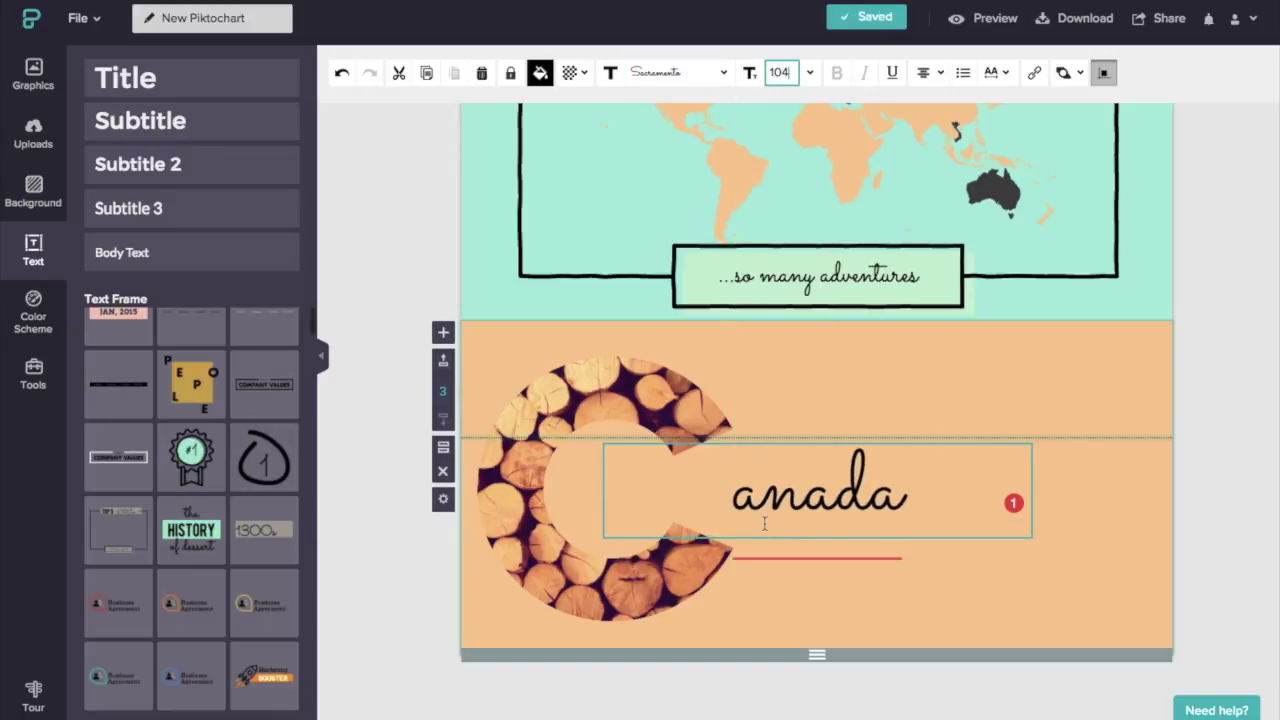
left_click_drag(945, 494, 913, 493)
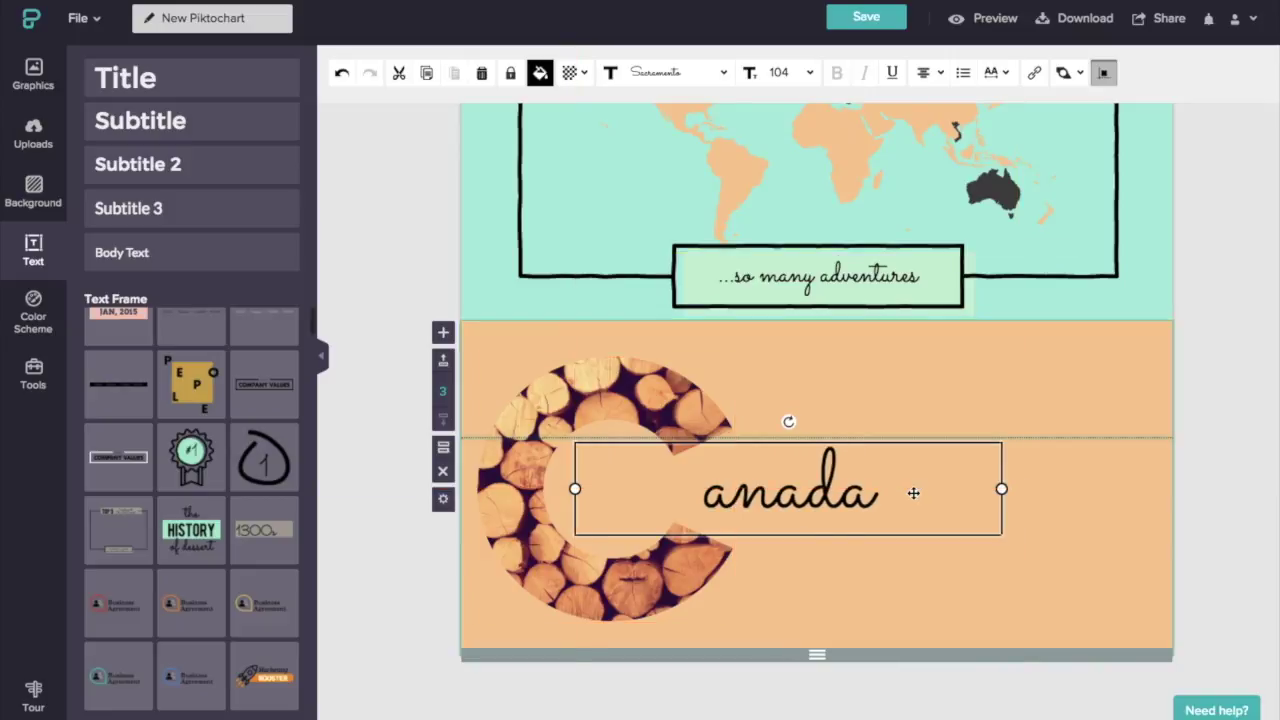
left_click(1088, 490)
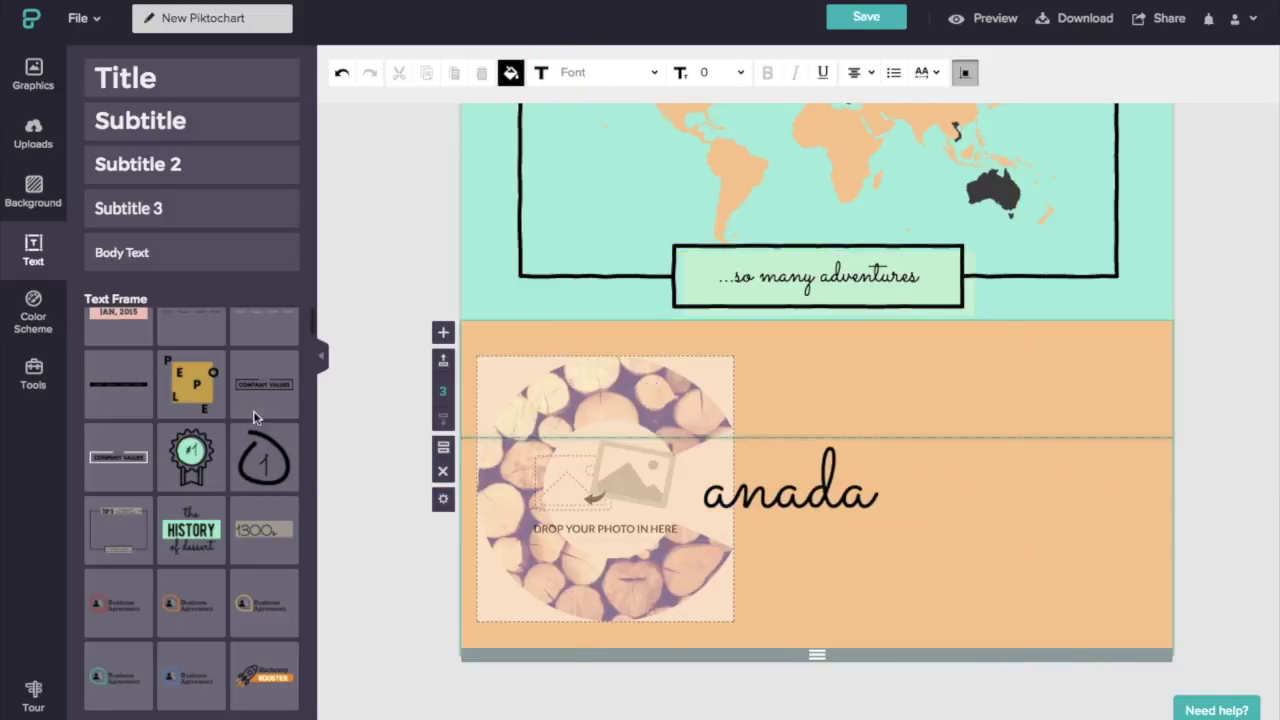
Drop the uploaded snowy photo of two people into the letter C frame
left_click(33, 134)
mouse_move(107, 355)
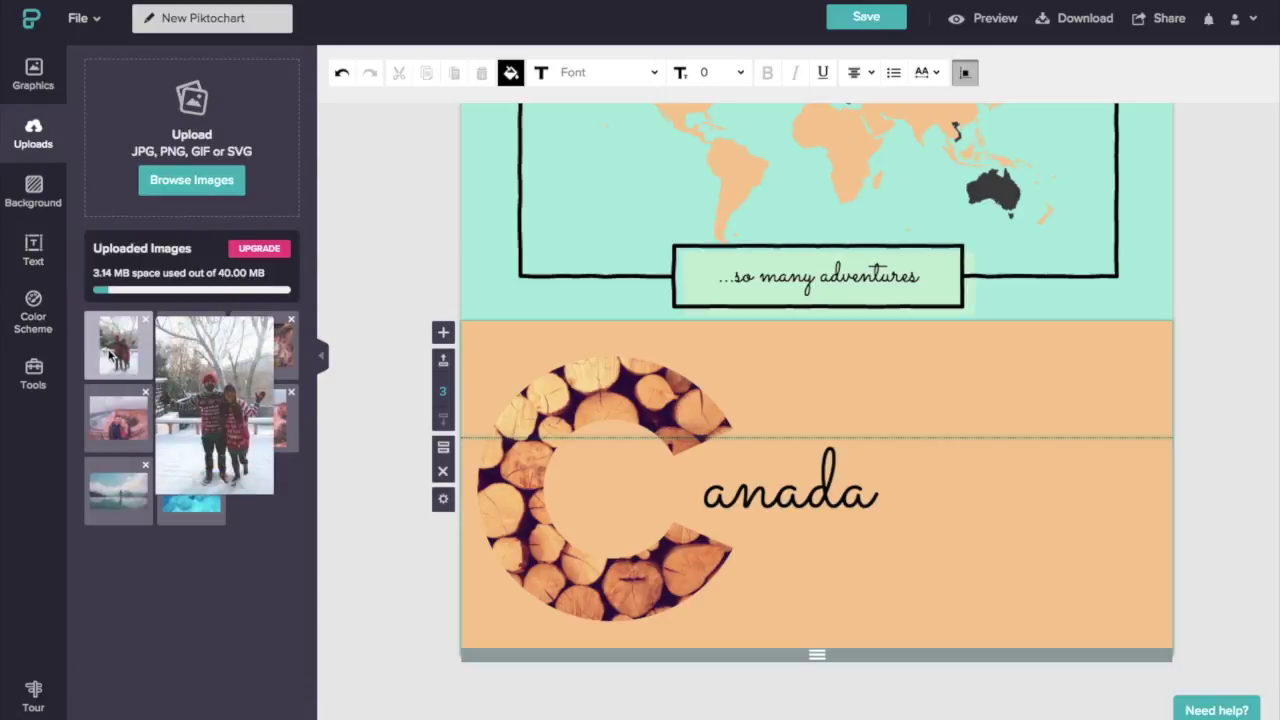
left_click_drag(110, 352, 532, 472)
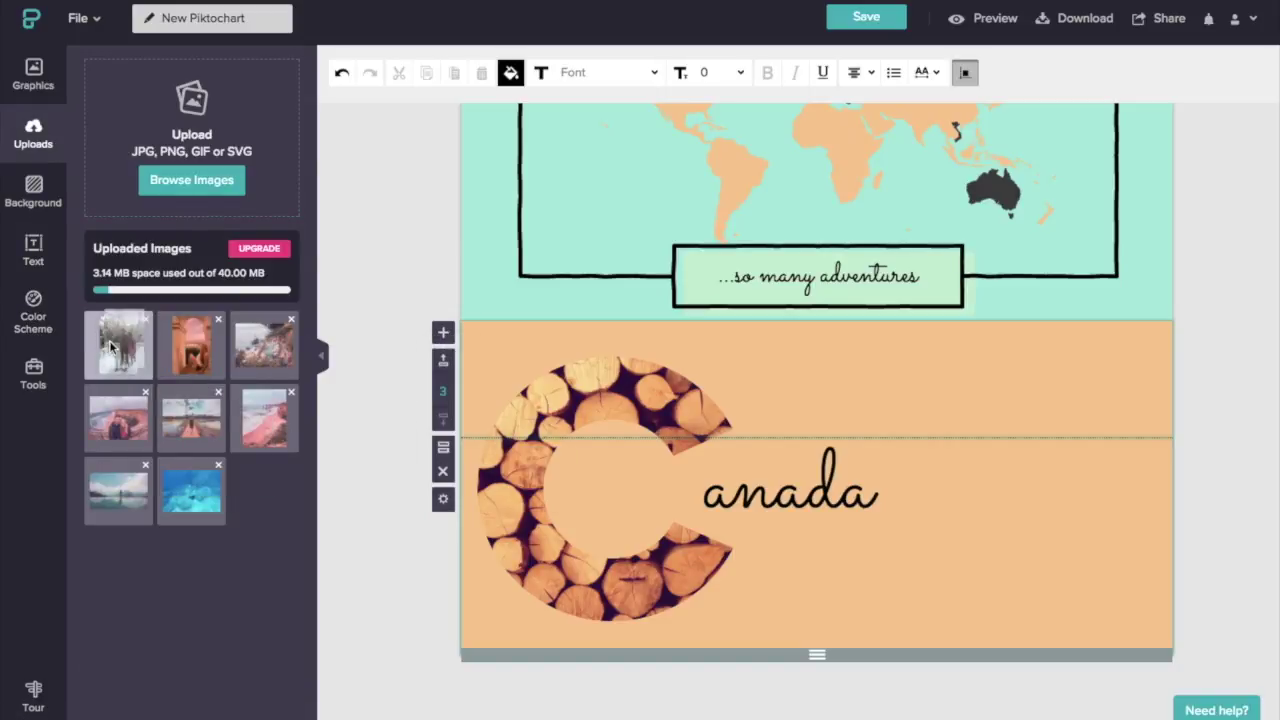
left_click(571, 449)
left_click_drag(110, 350, 594, 418)
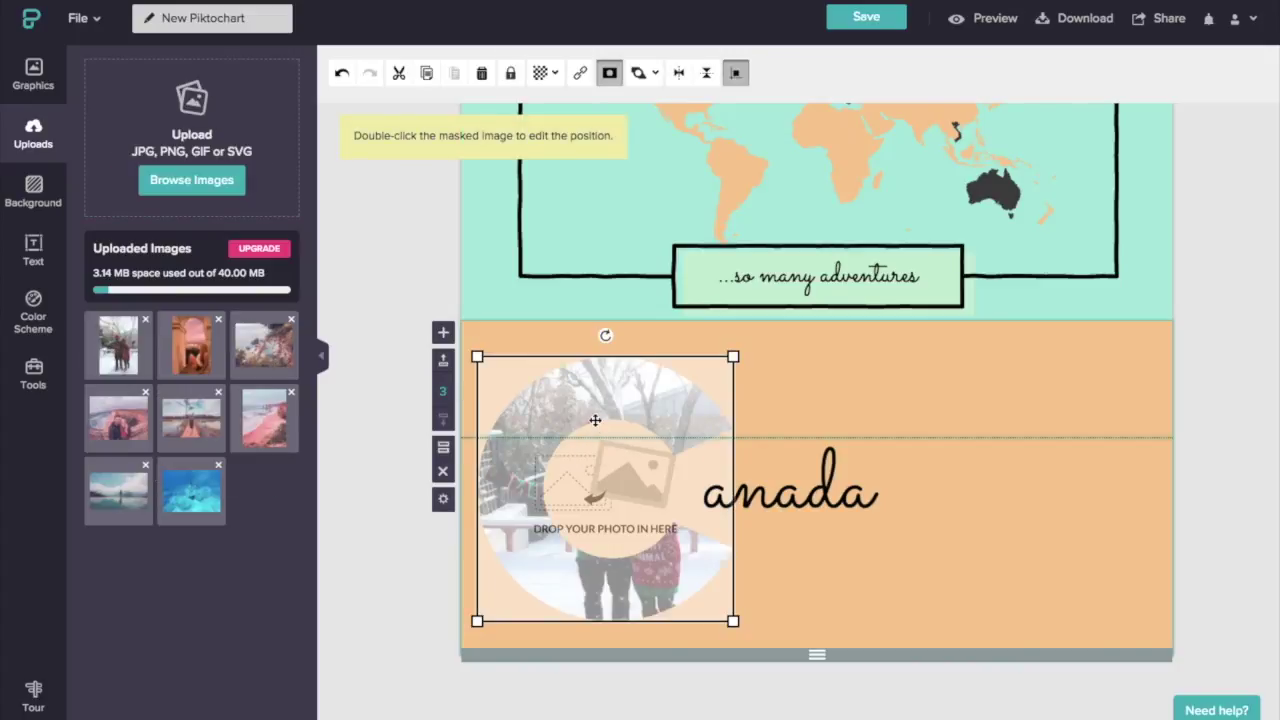
Enlarge the snowy photo inside the C mask until it fills the letter
double_click(594, 418)
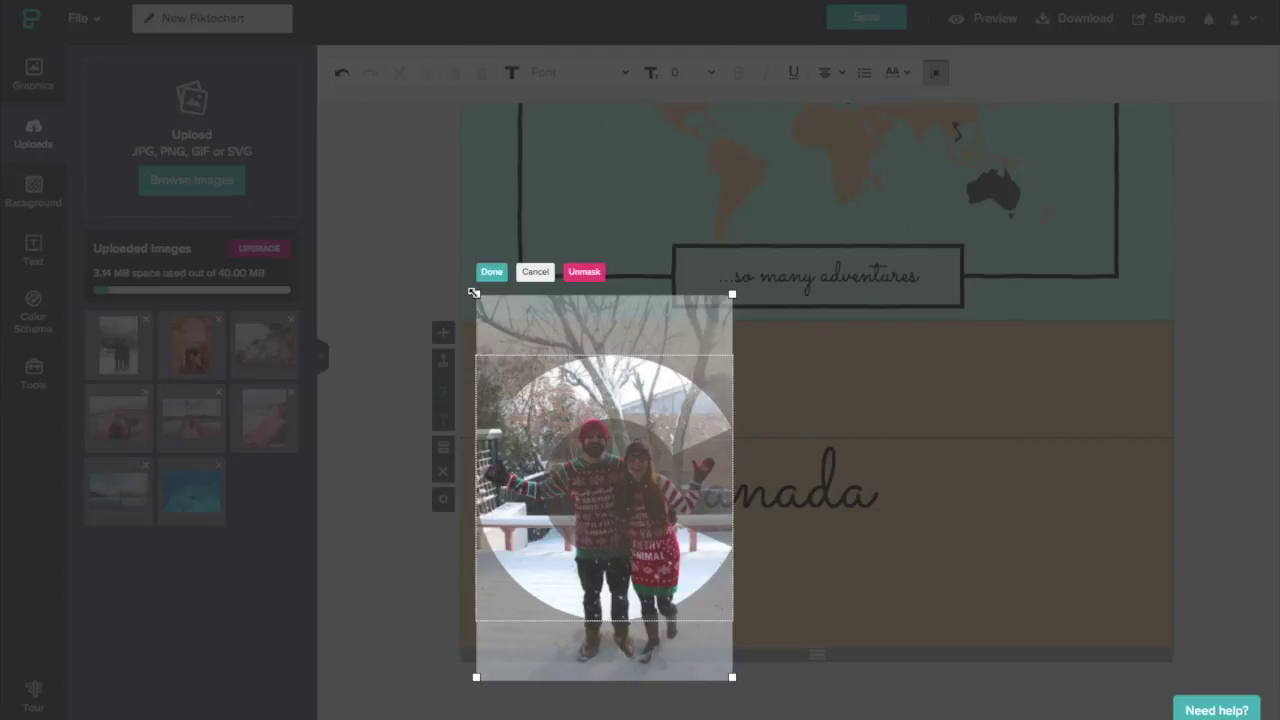
left_click_drag(473, 273, 421, 266)
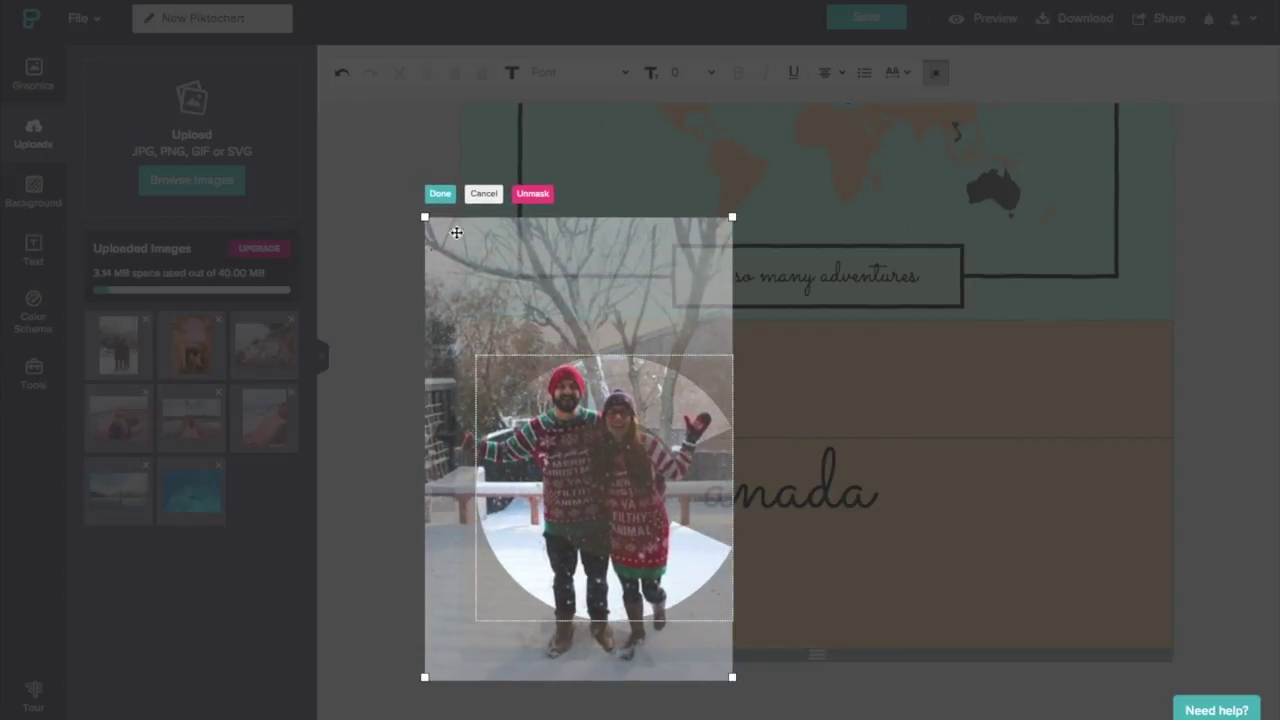
left_click(439, 195)
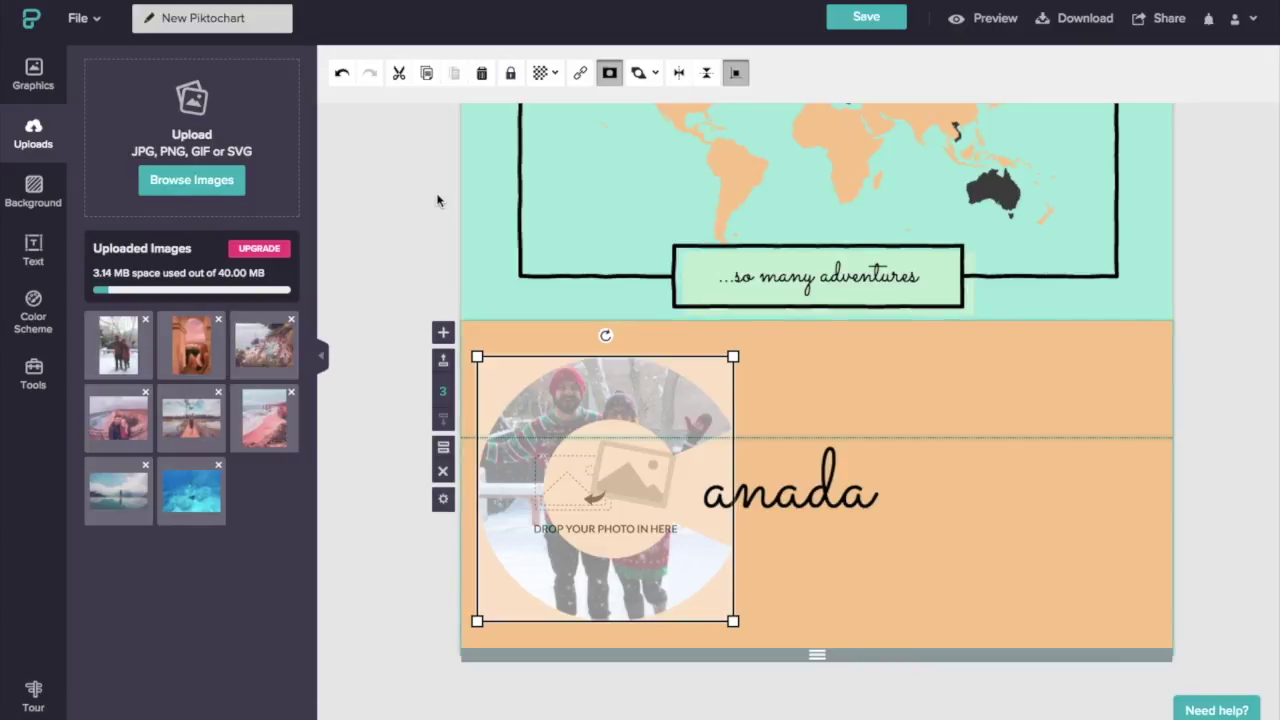
double_click(535, 380)
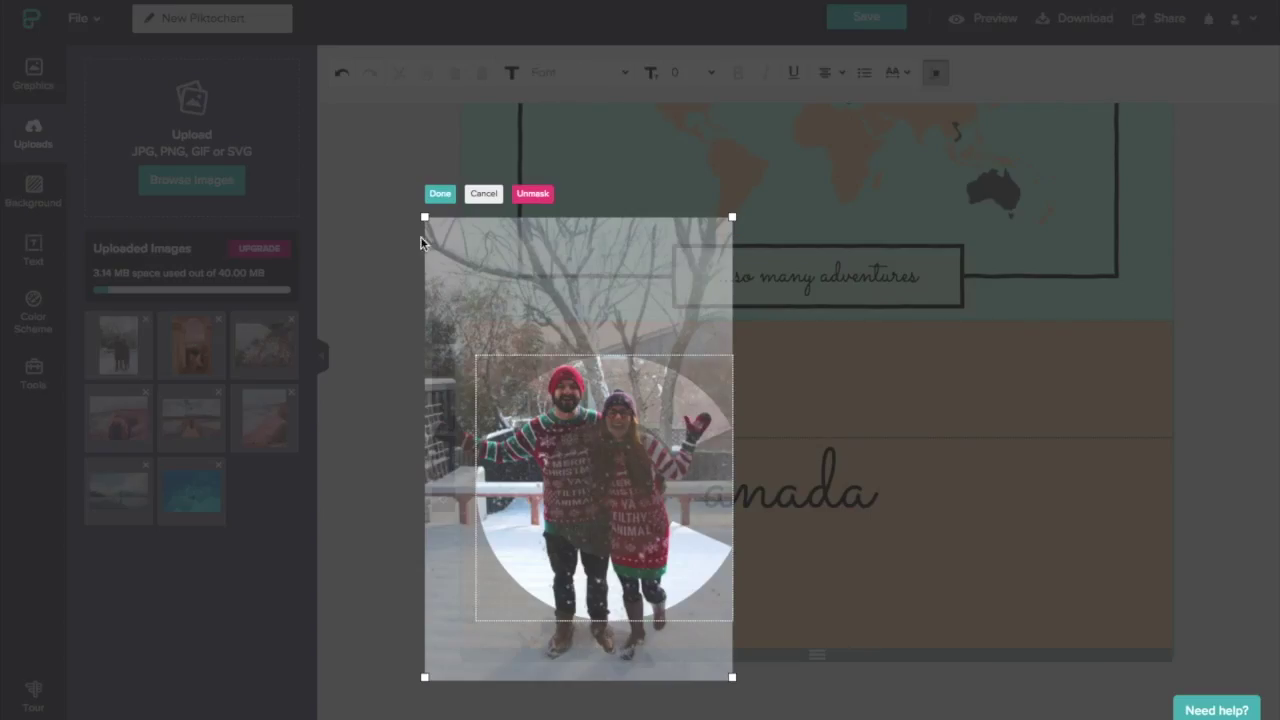
left_click_drag(422, 215, 405, 213)
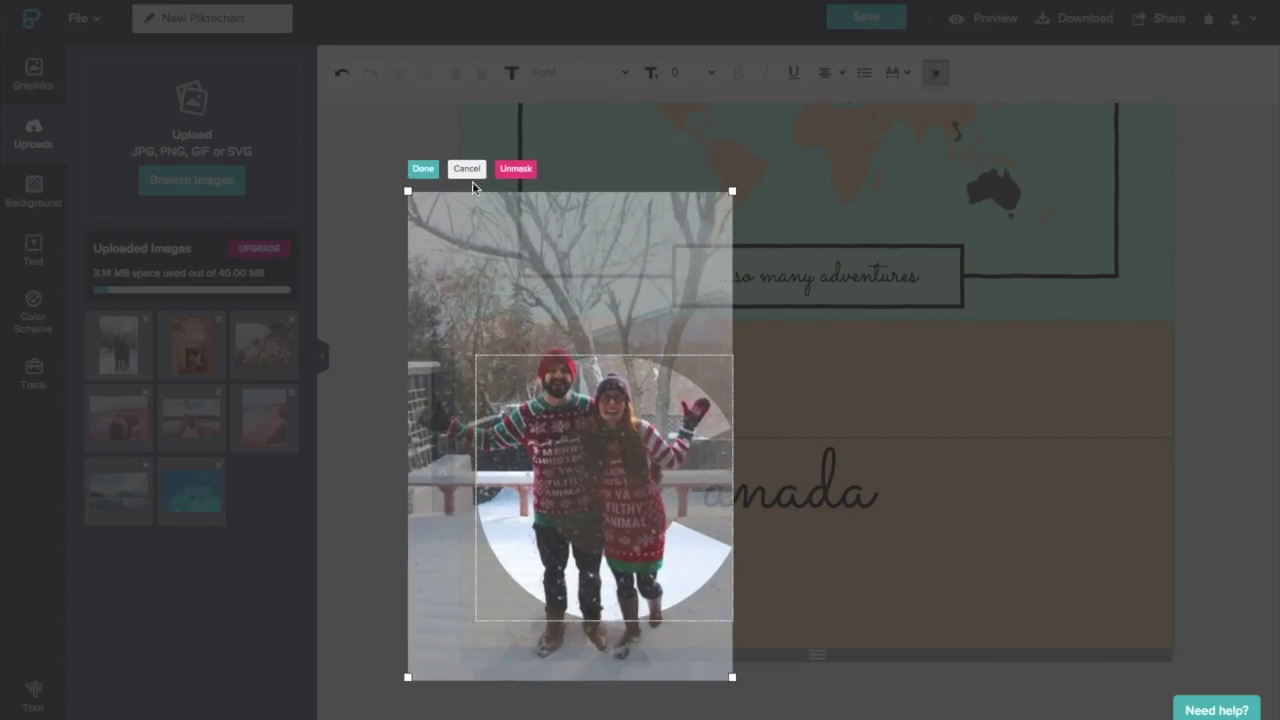
left_click(423, 169)
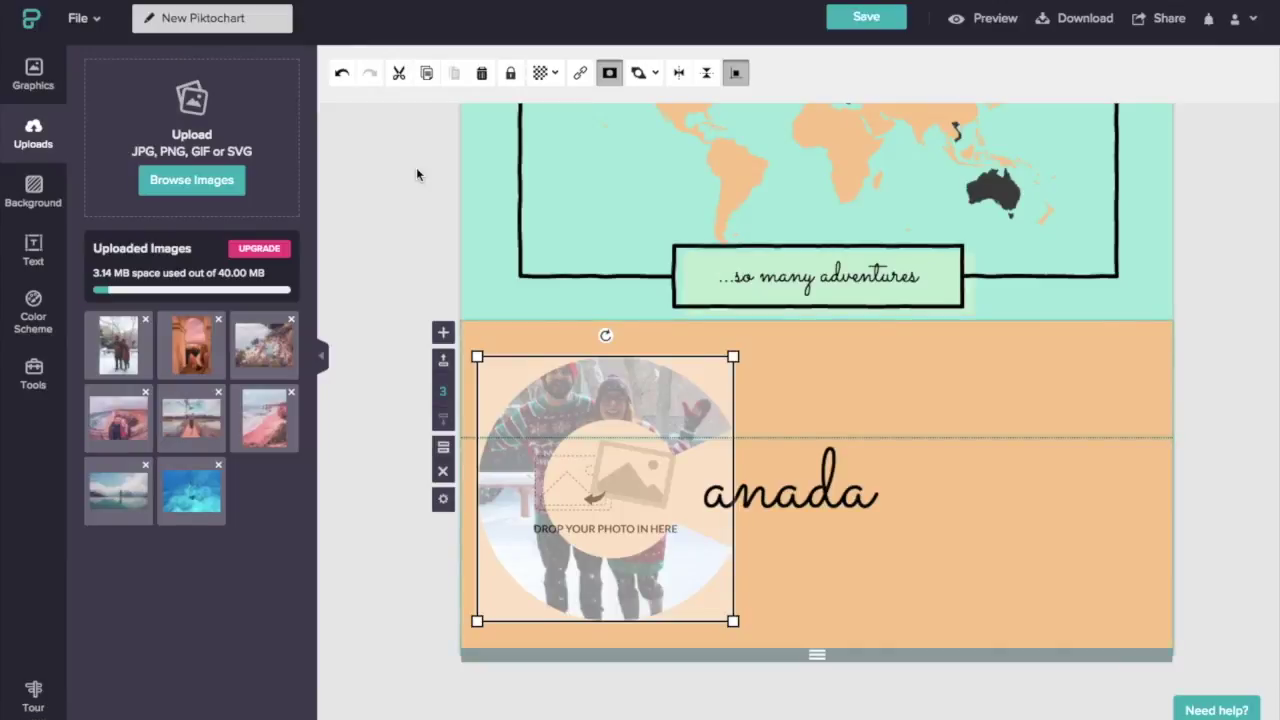
left_click(1079, 490)
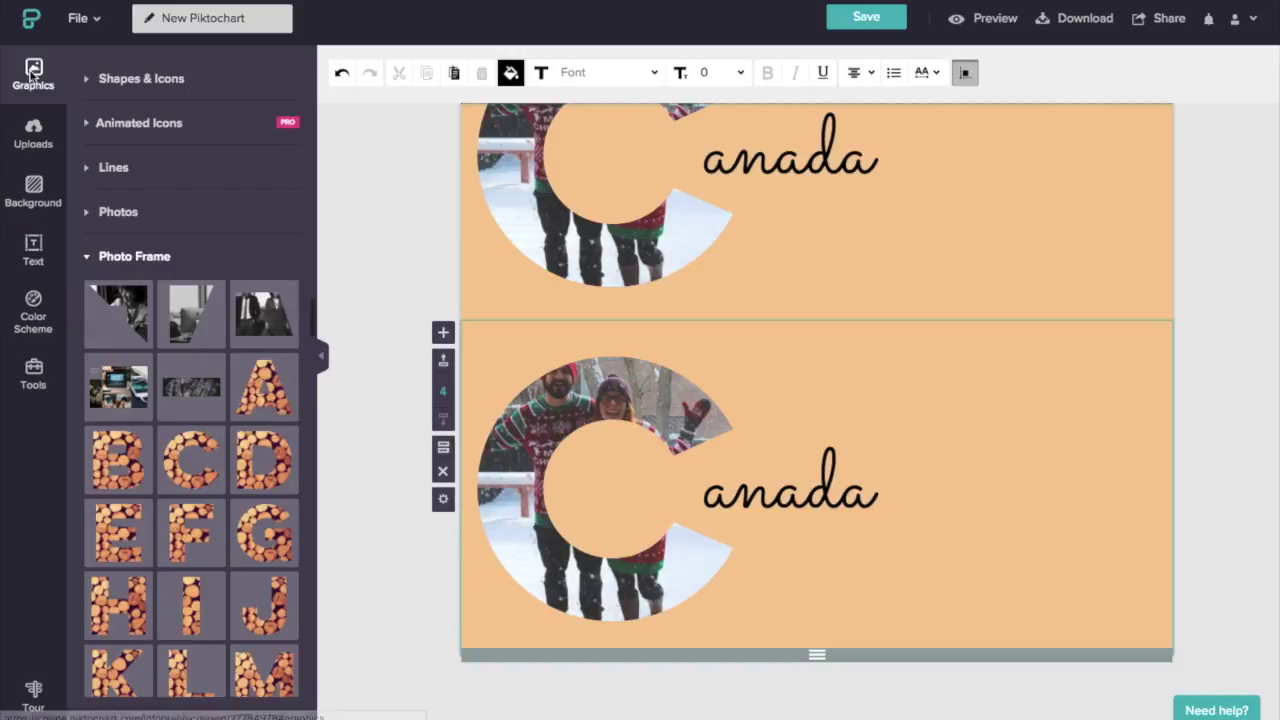
Place a letter A photo frame on the copied block beside the text 'ustralia'
left_click_drag(263, 386, 991, 609)
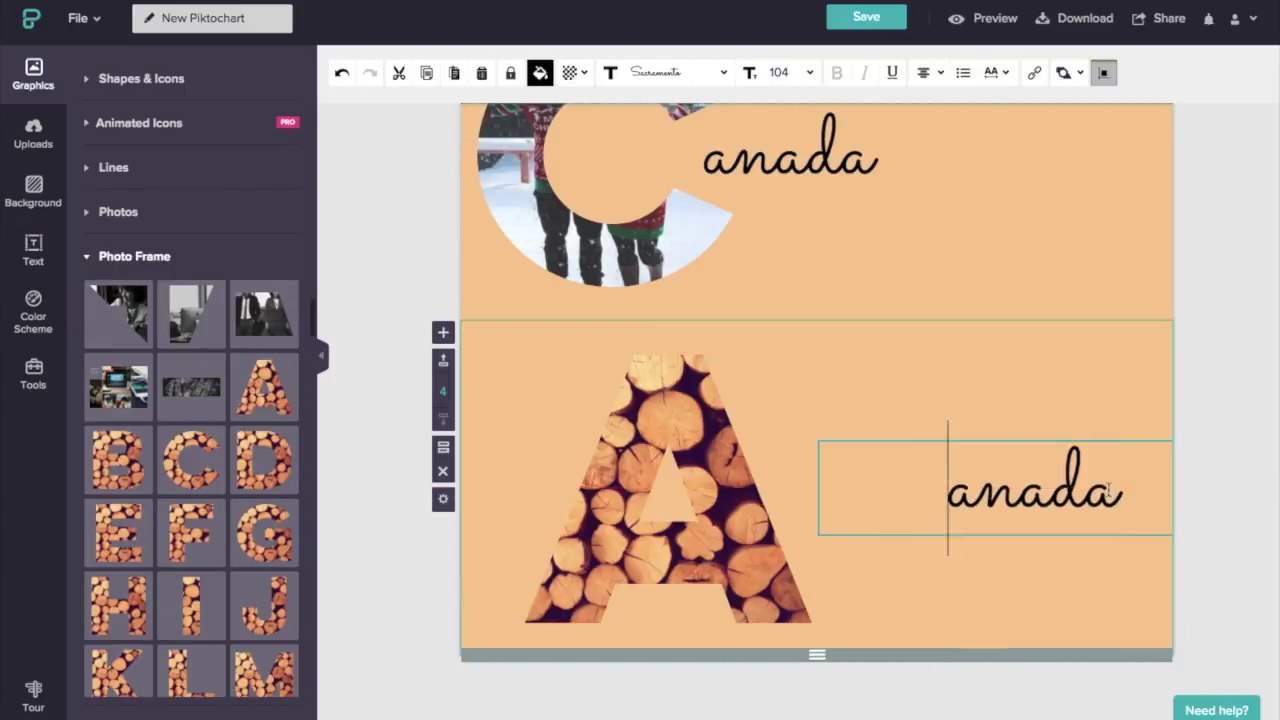
type("ustralia")
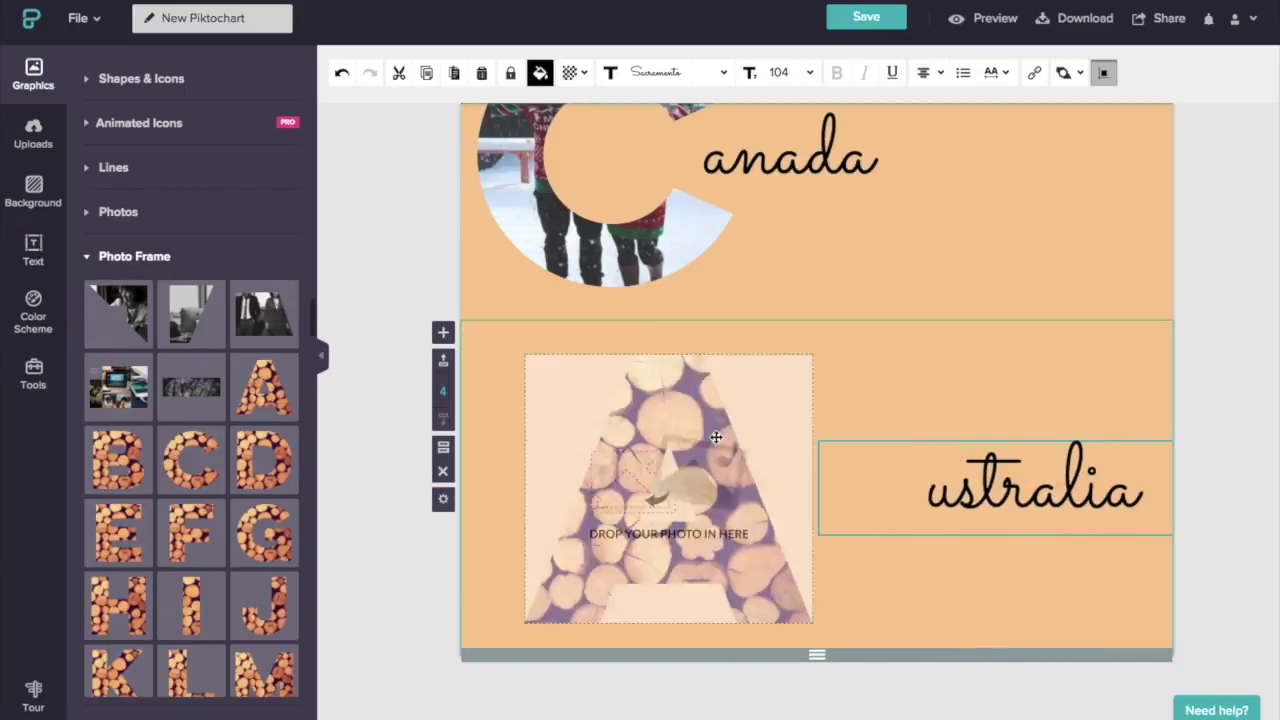
left_click_drag(695, 465, 832, 465)
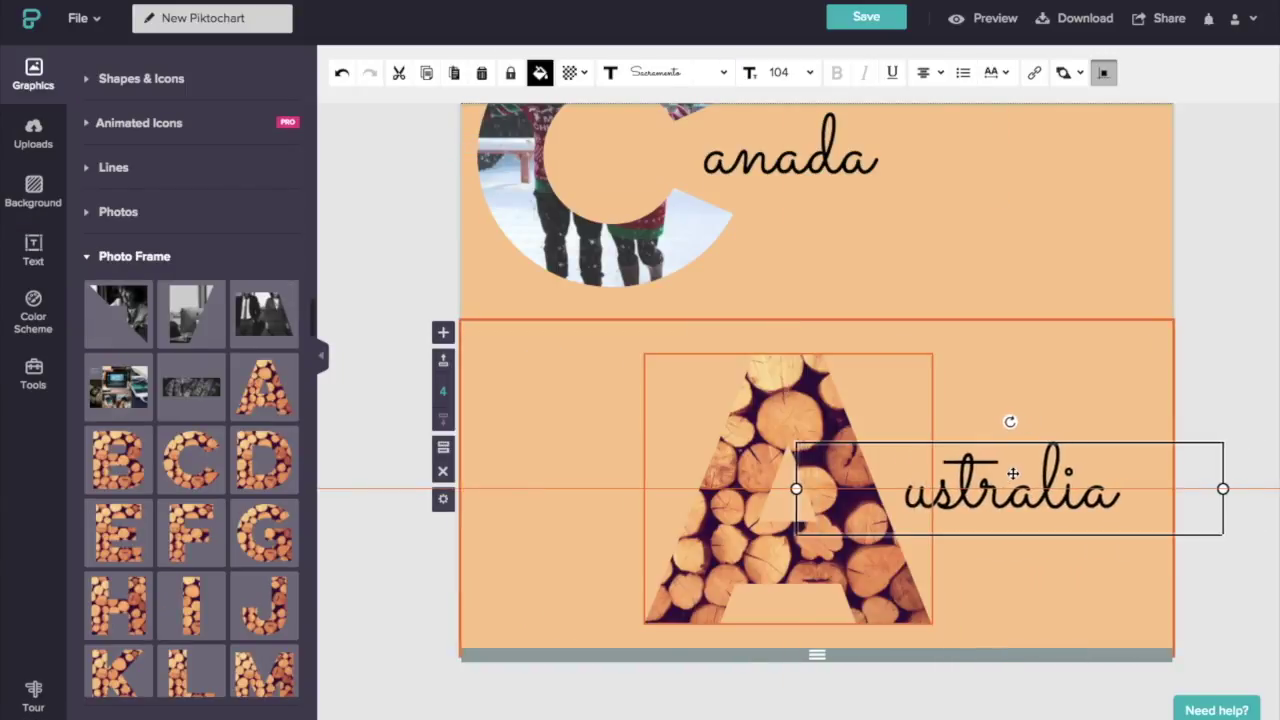
Fill the A with the couple's cliff photo and adjust its position
left_click(33, 133)
left_click_drag(118, 418, 787, 487)
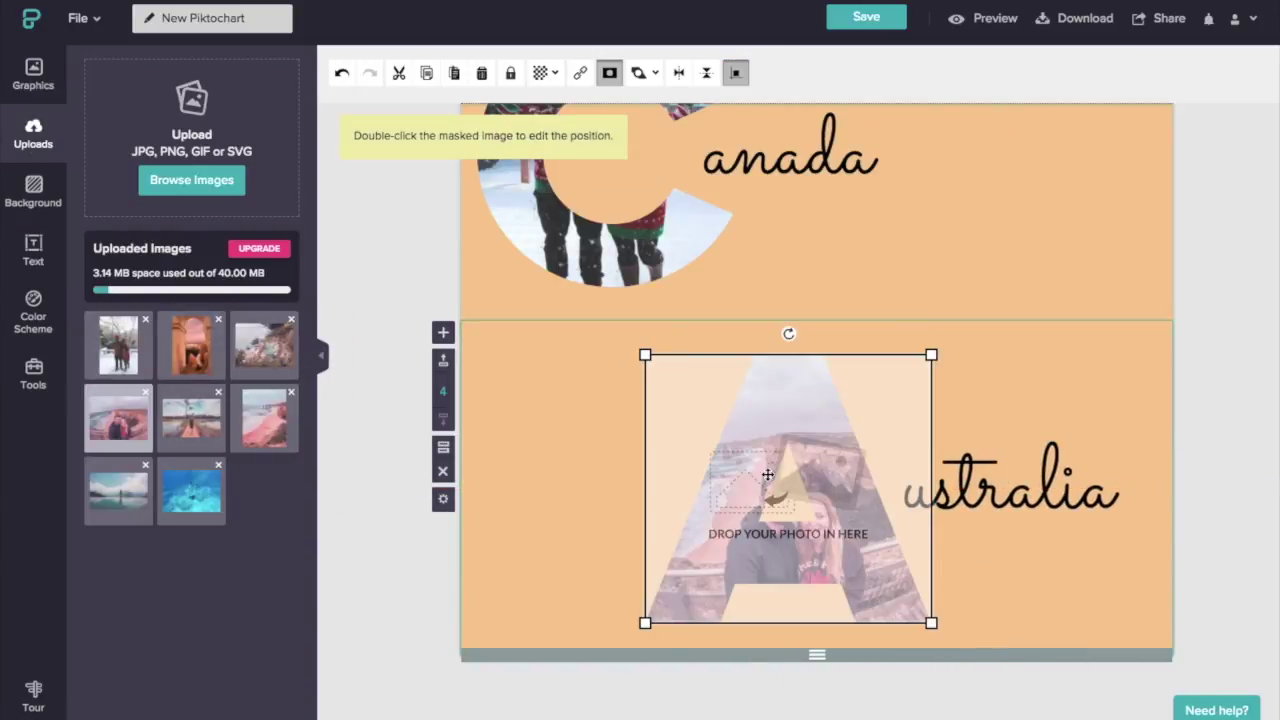
double_click(787, 487)
left_click(577, 296)
Turn the Australia block background teal and add a wood letter frame to the next block
left_click(33, 190)
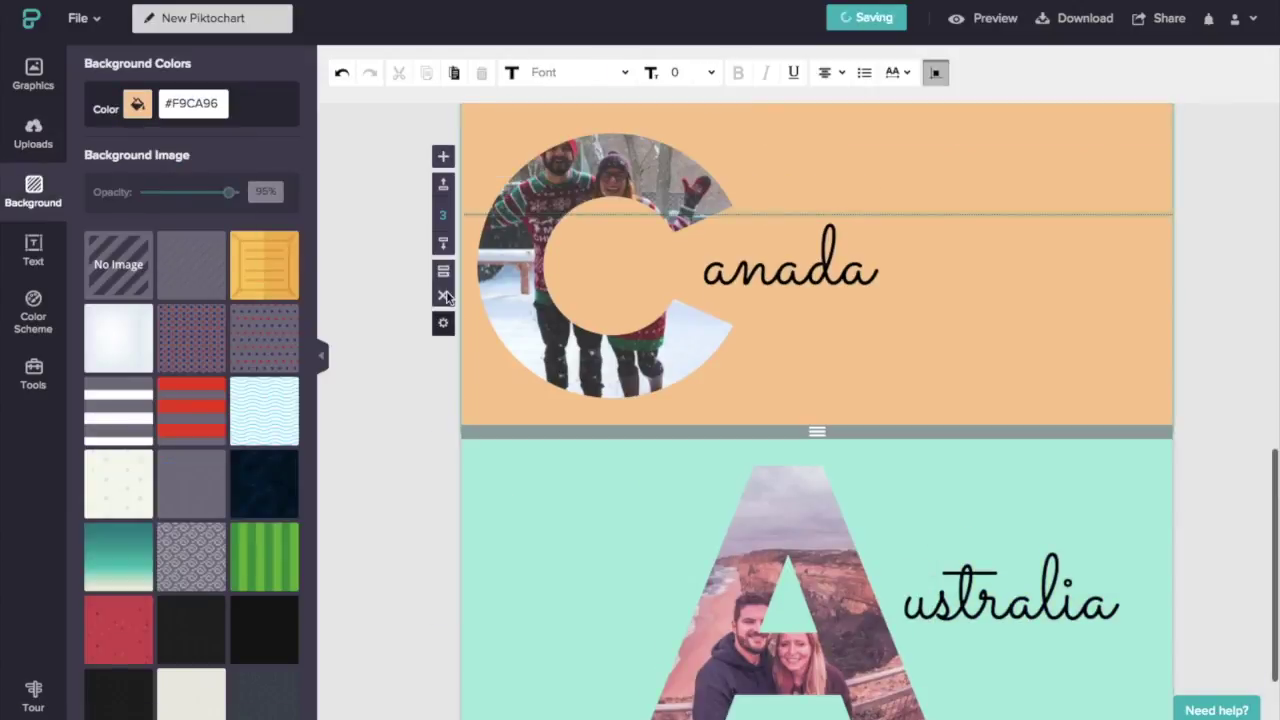
left_click(443, 242)
left_click(33, 72)
left_click(264, 532)
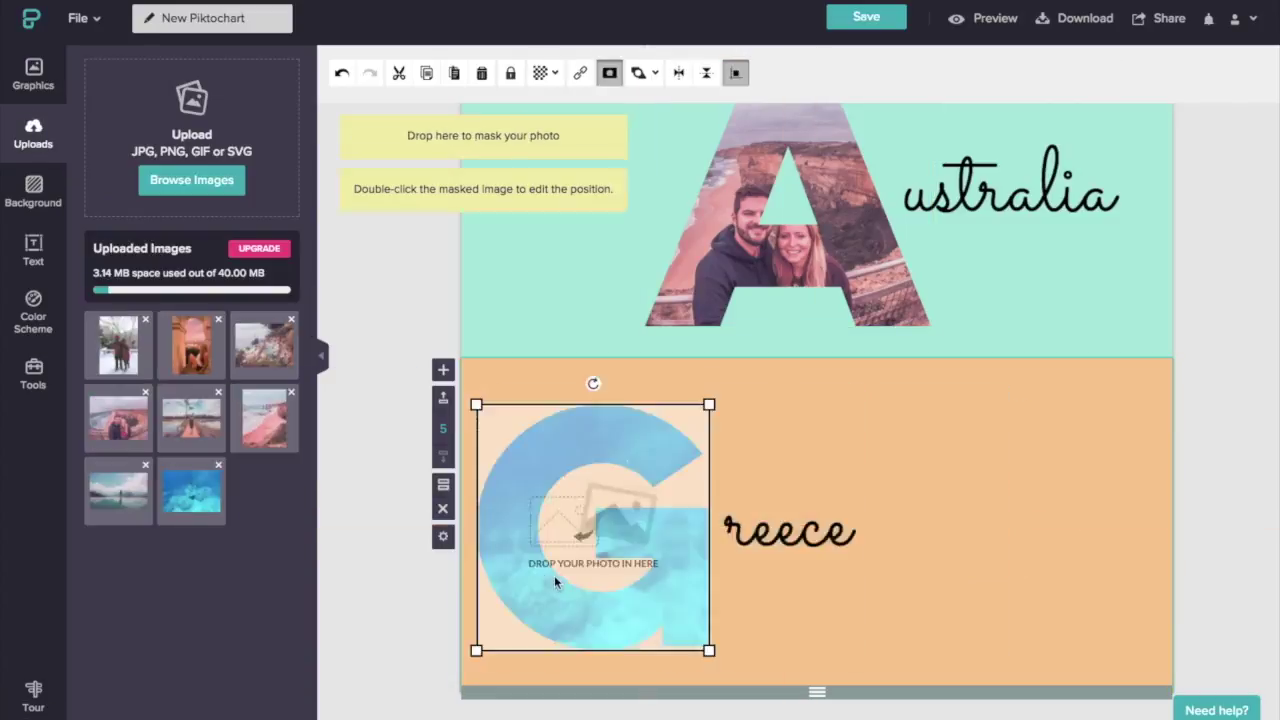
Reposition the underwater photo inside the Greece G frame
double_click(554, 575)
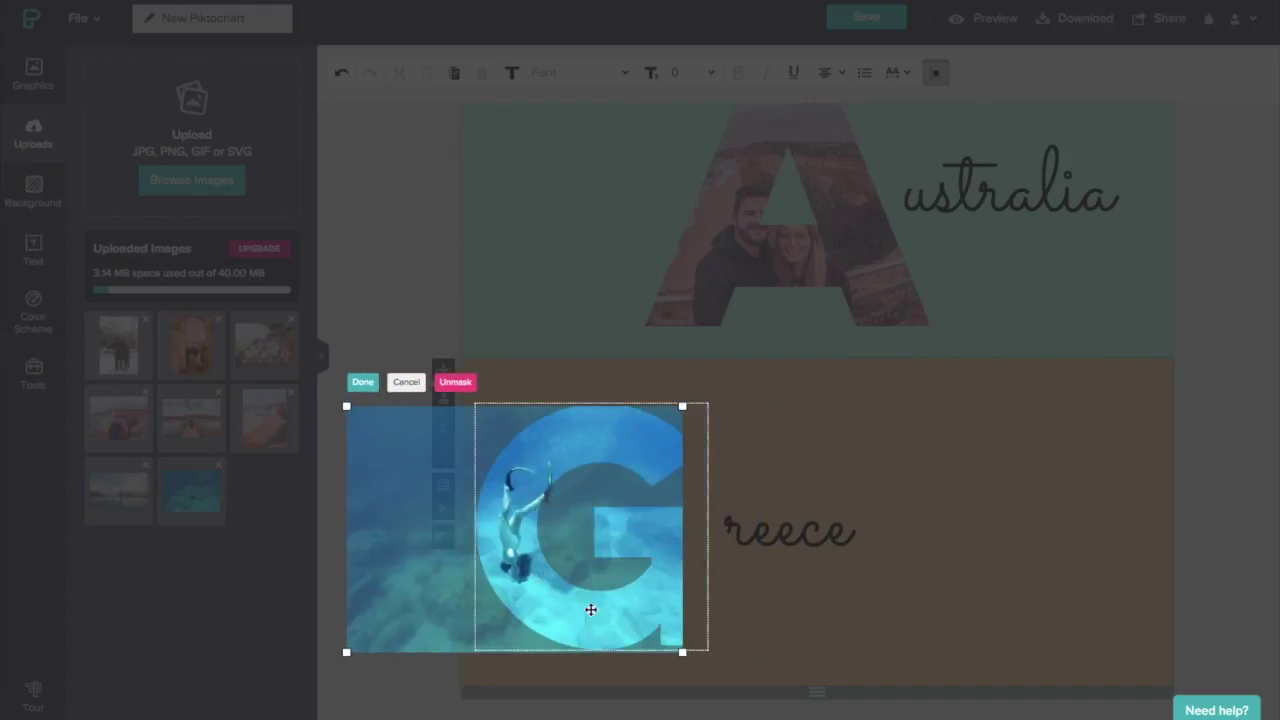
left_click_drag(694, 401, 708, 386)
left_click(517, 203)
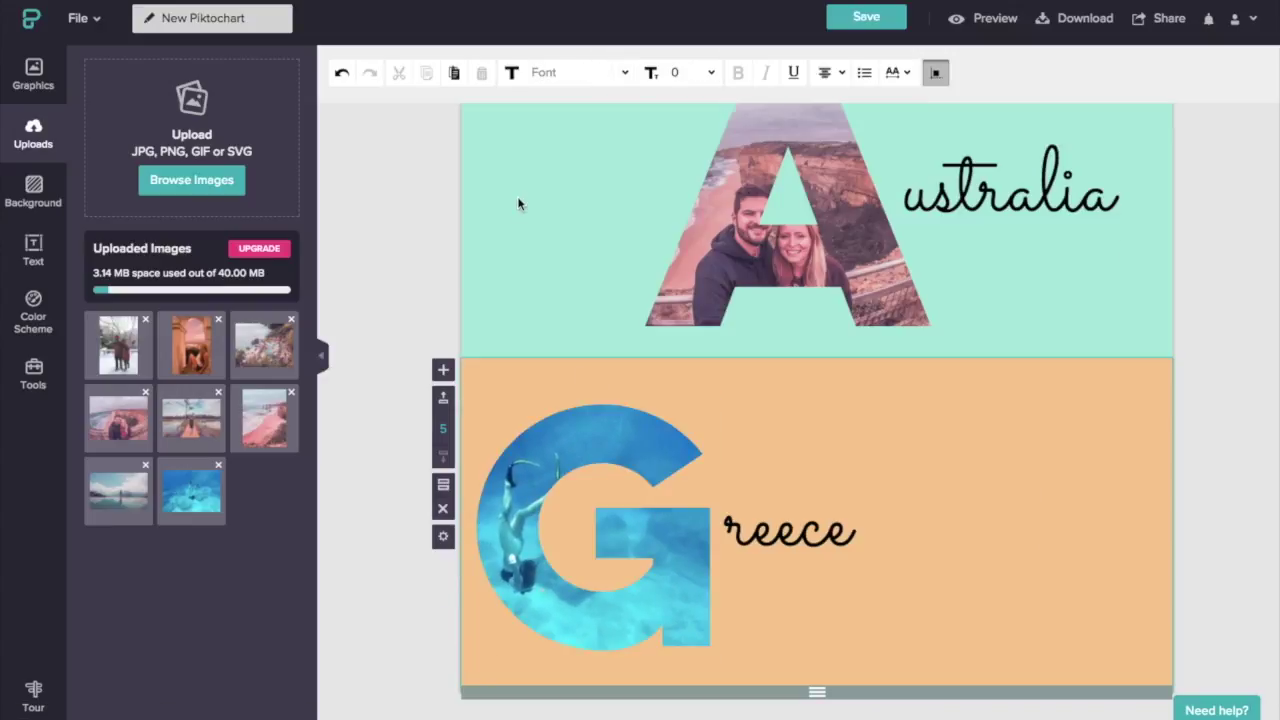
Add an H letter frame for Hungary and move the copied Greece block below it
scroll(438, 357, "up", 2)
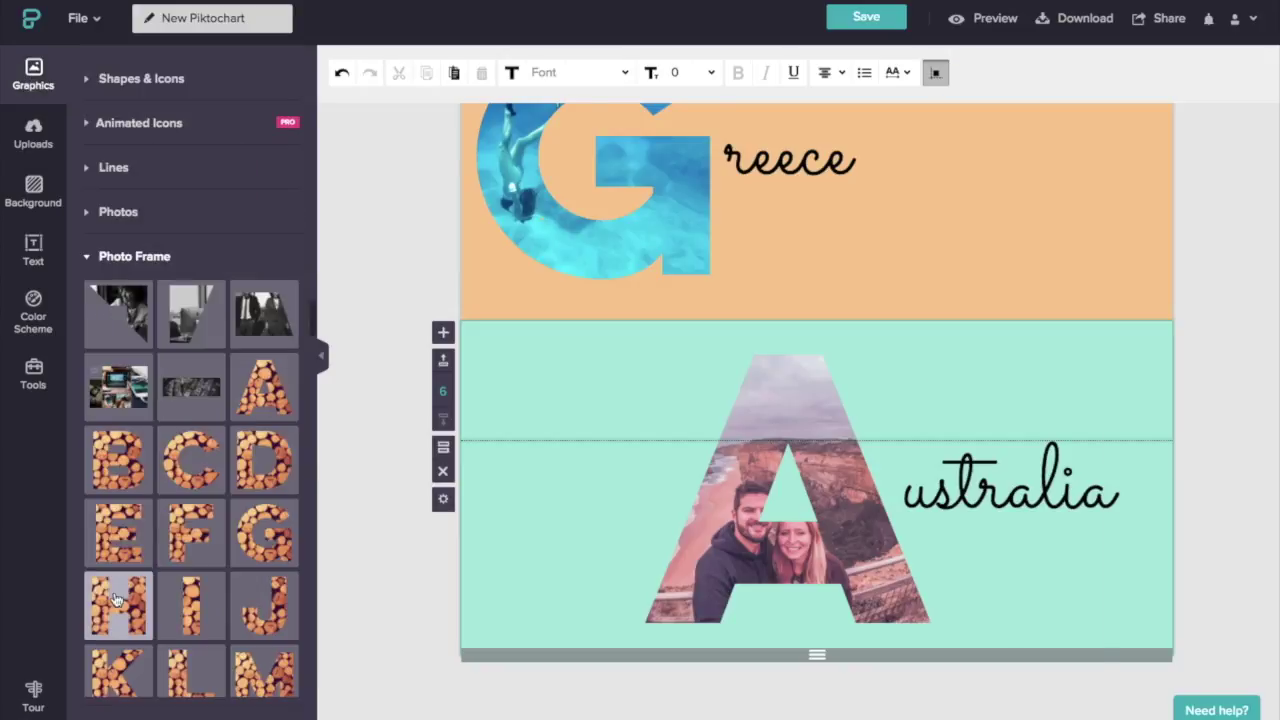
left_click_drag(118, 605, 912, 590)
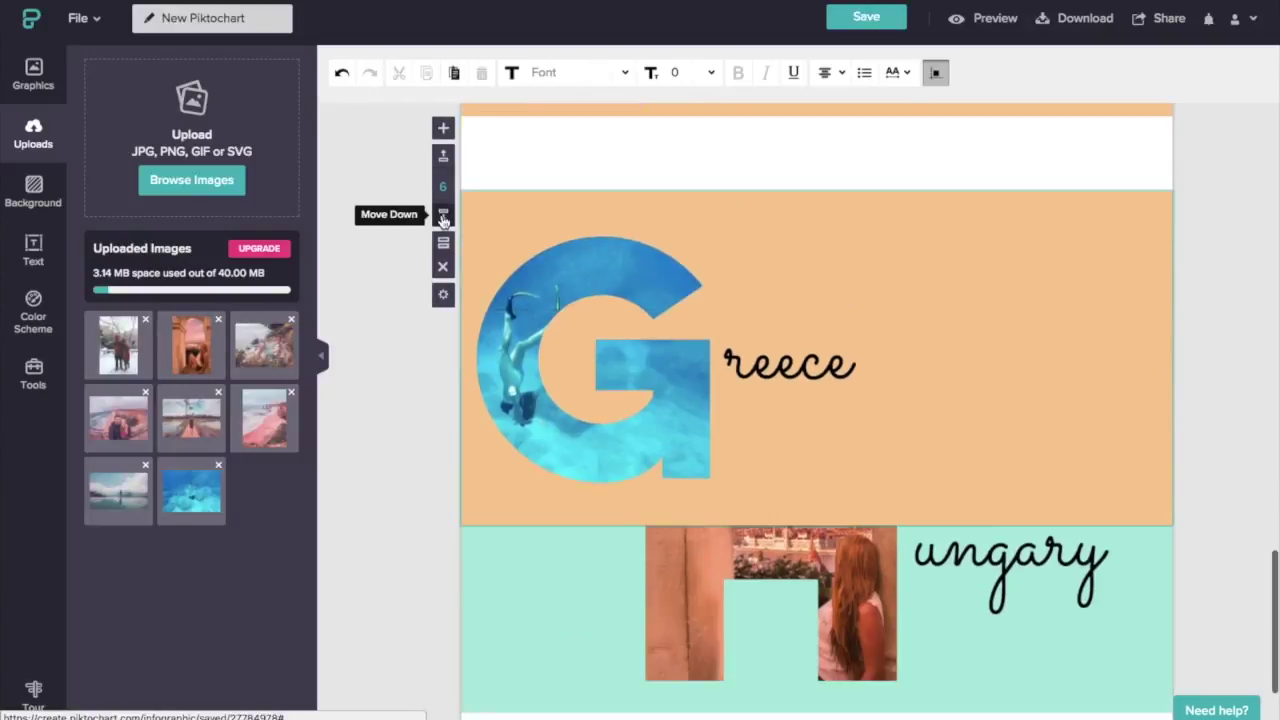
left_click(443, 211)
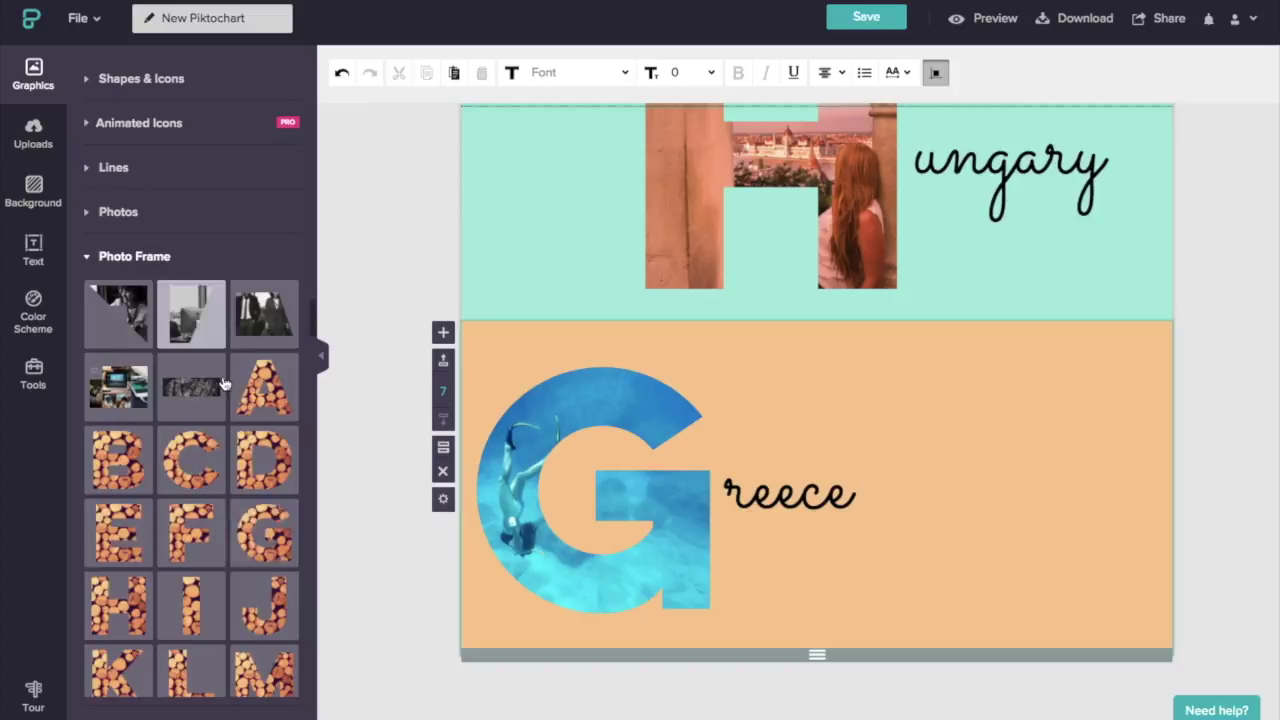
Add a left-side V frame filled with the sky reflection photo and change 'reece' to 'ietnam'
scroll(224, 383, "down", 5)
left_click_drag(264, 580, 997, 560)
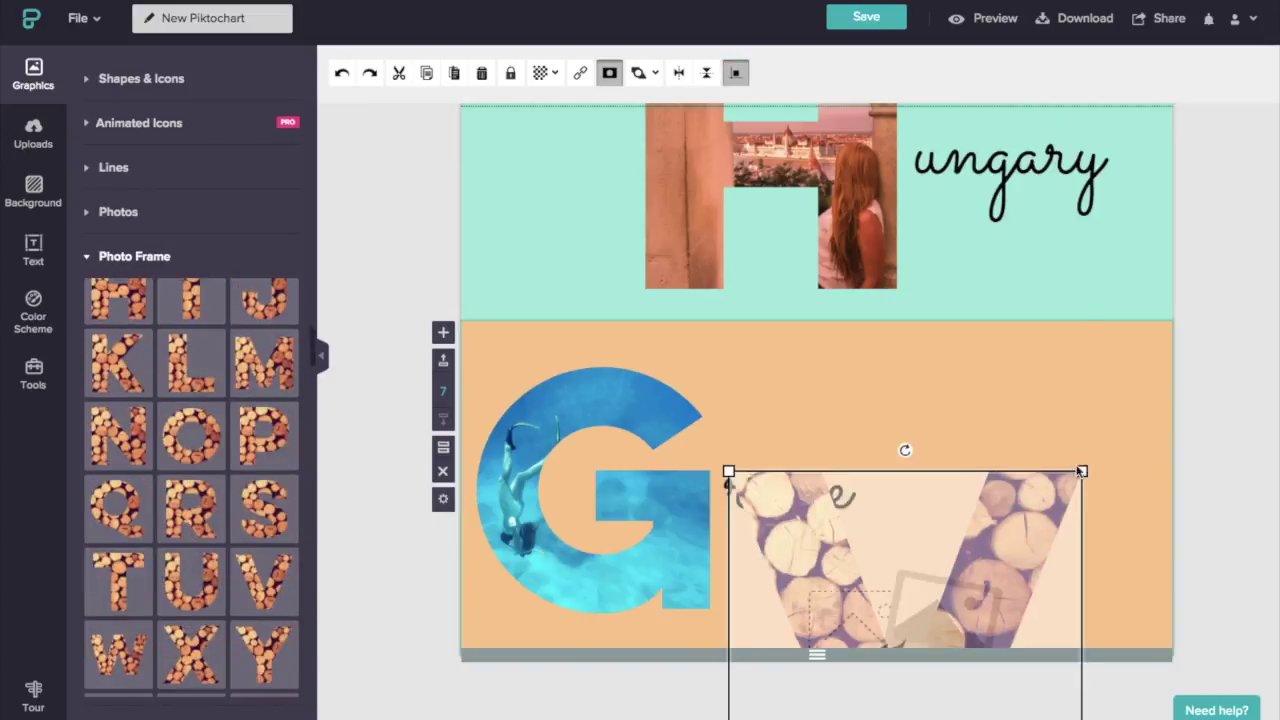
left_click_drag(920, 489, 684, 519)
left_click(33, 135)
left_click_drag(191, 418, 600, 480)
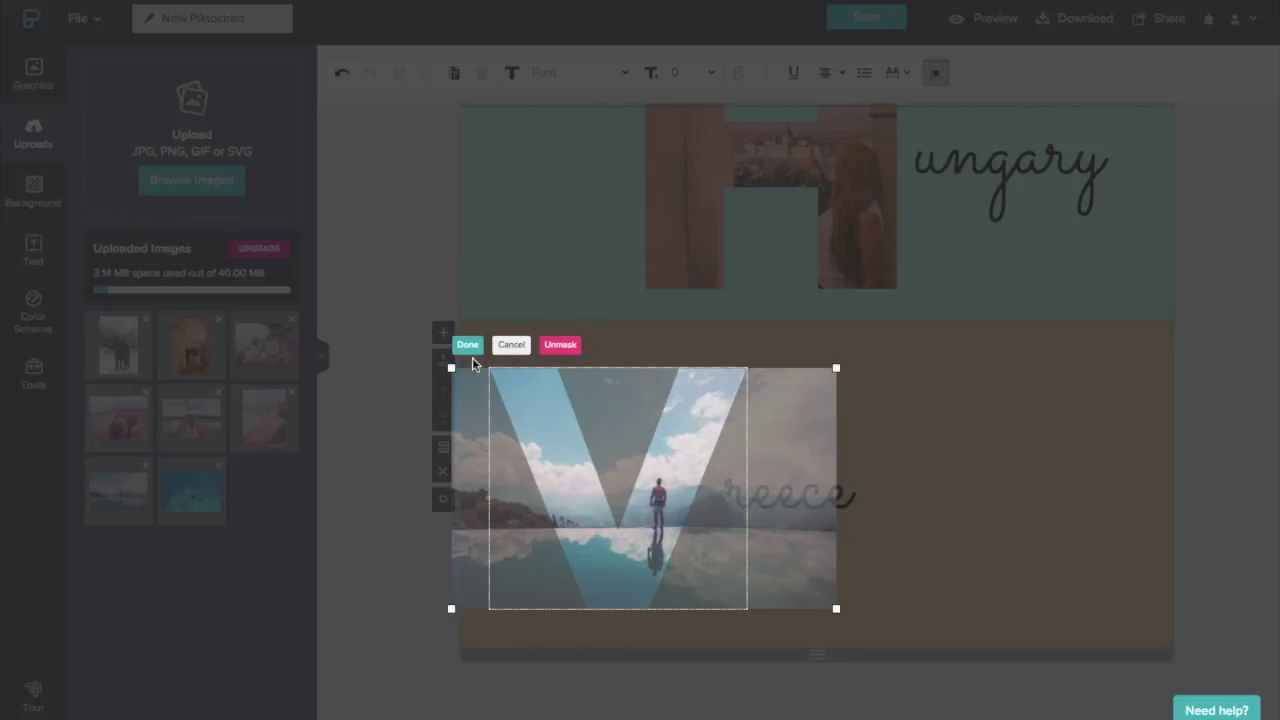
double_click(829, 506)
type("ietnam")
left_click(1073, 397)
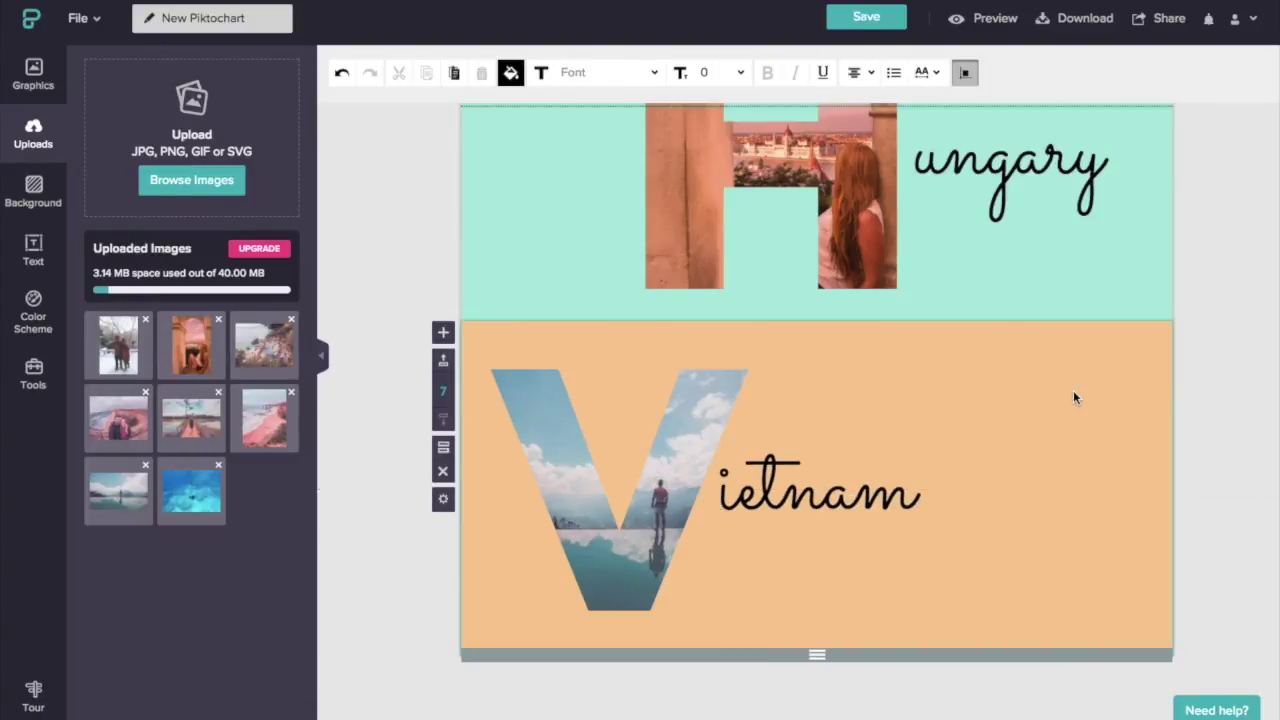
Search Shapes & Icons for 'maple' and add a tilted white maple leaf to the Canada block
left_click(42, 78)
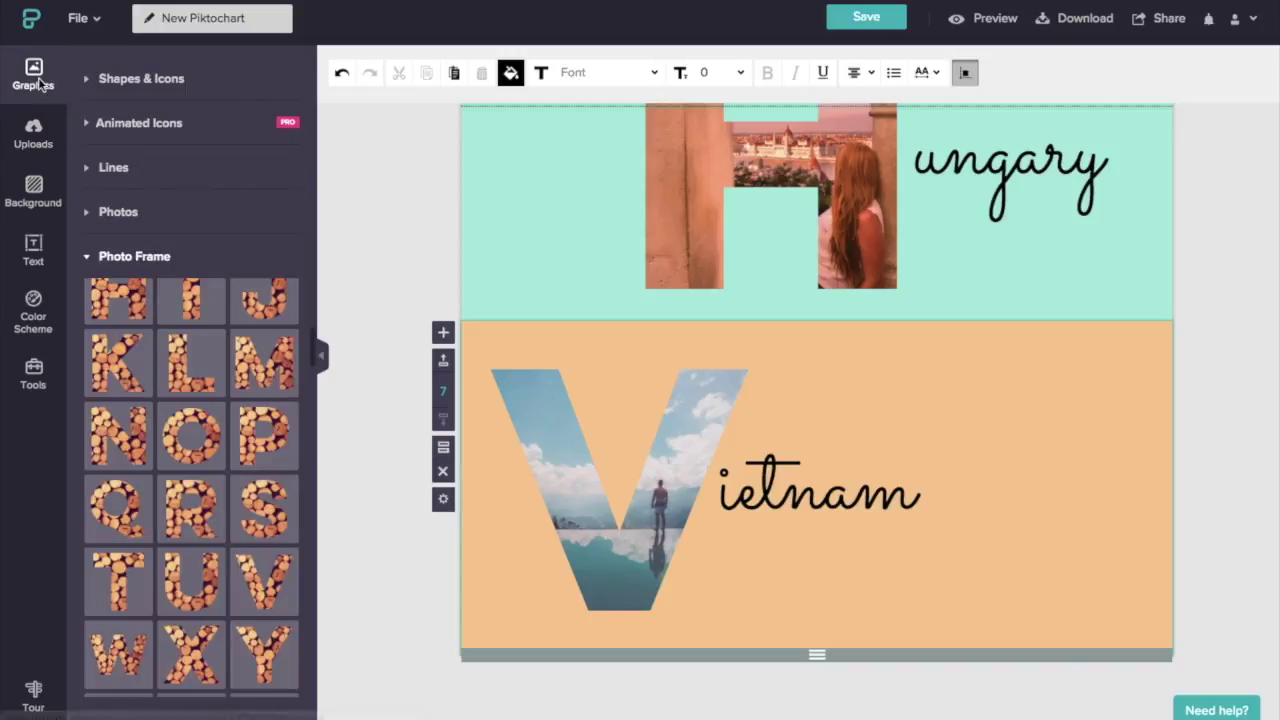
left_click(141, 78)
left_click(160, 114)
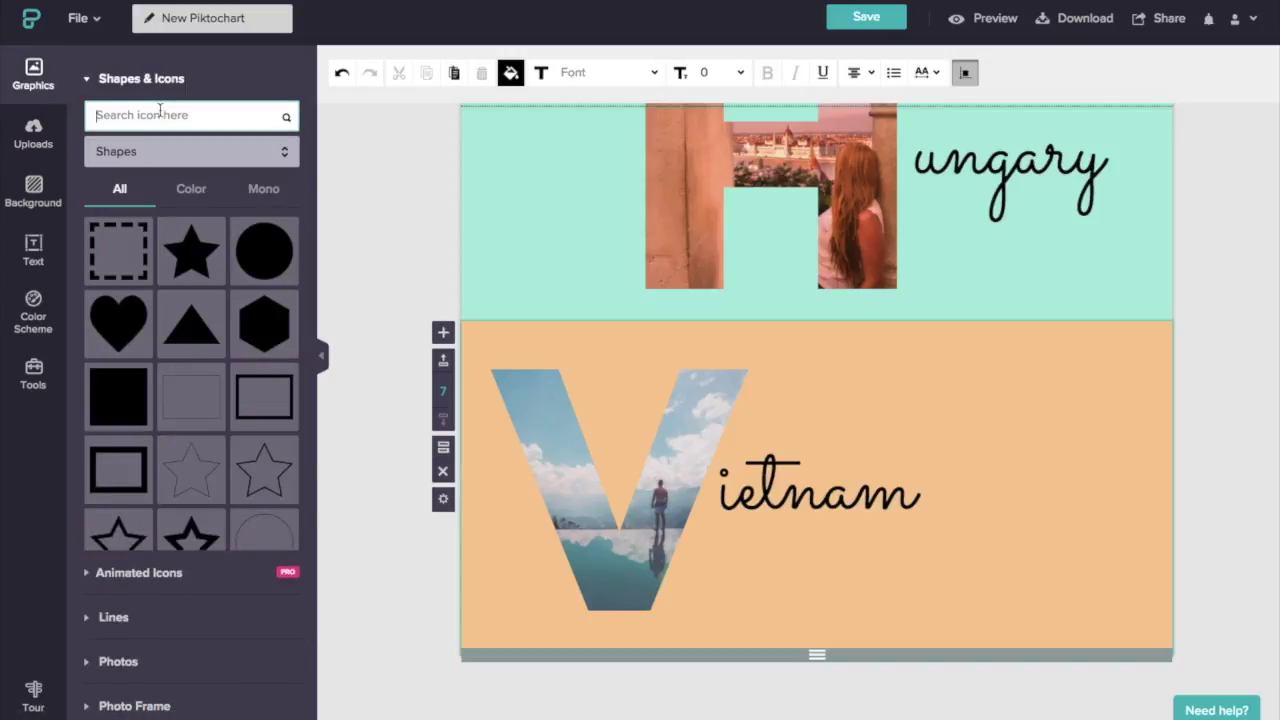
left_click_drag(197, 339, 200, 100)
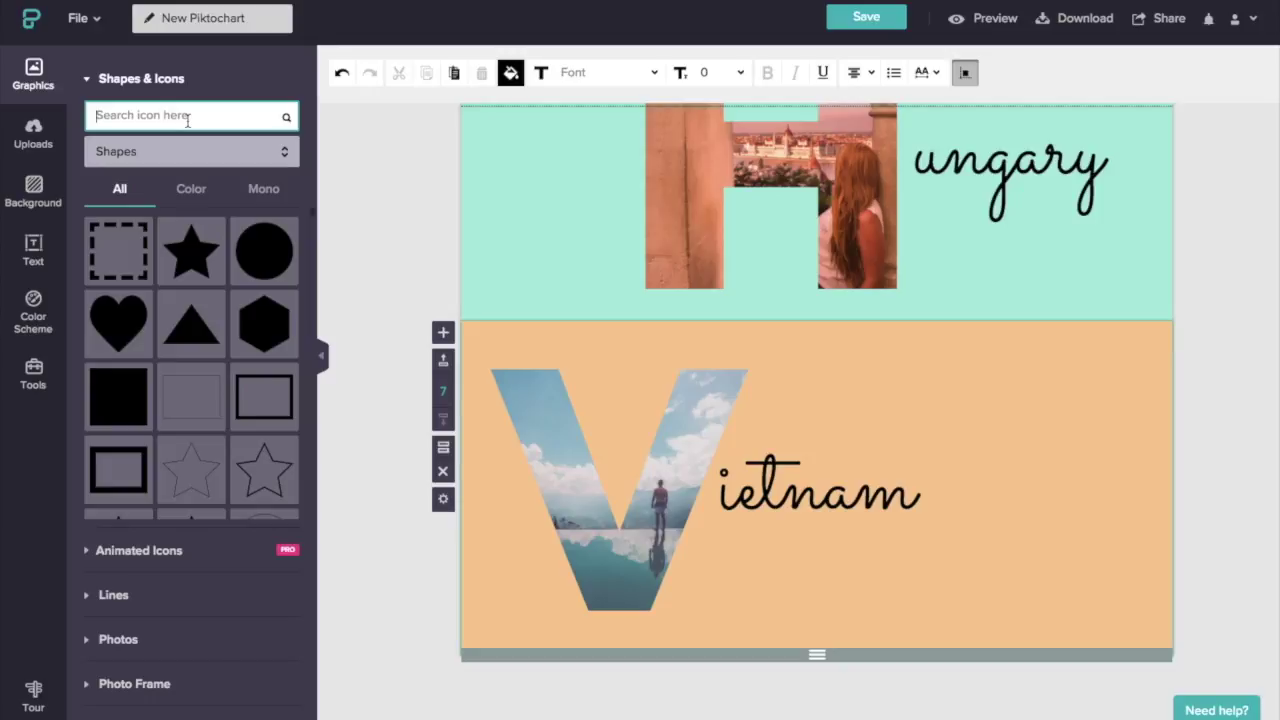
type("maple")
key("Return")
scroll(334, 243, "down", 5)
left_click_drag(191, 250, 1078, 375)
left_click_drag(1056, 241, 1045, 283)
left_click(540, 72)
left_click(543, 152)
Add a white location pin icon to the Australia block
double_click(130, 115)
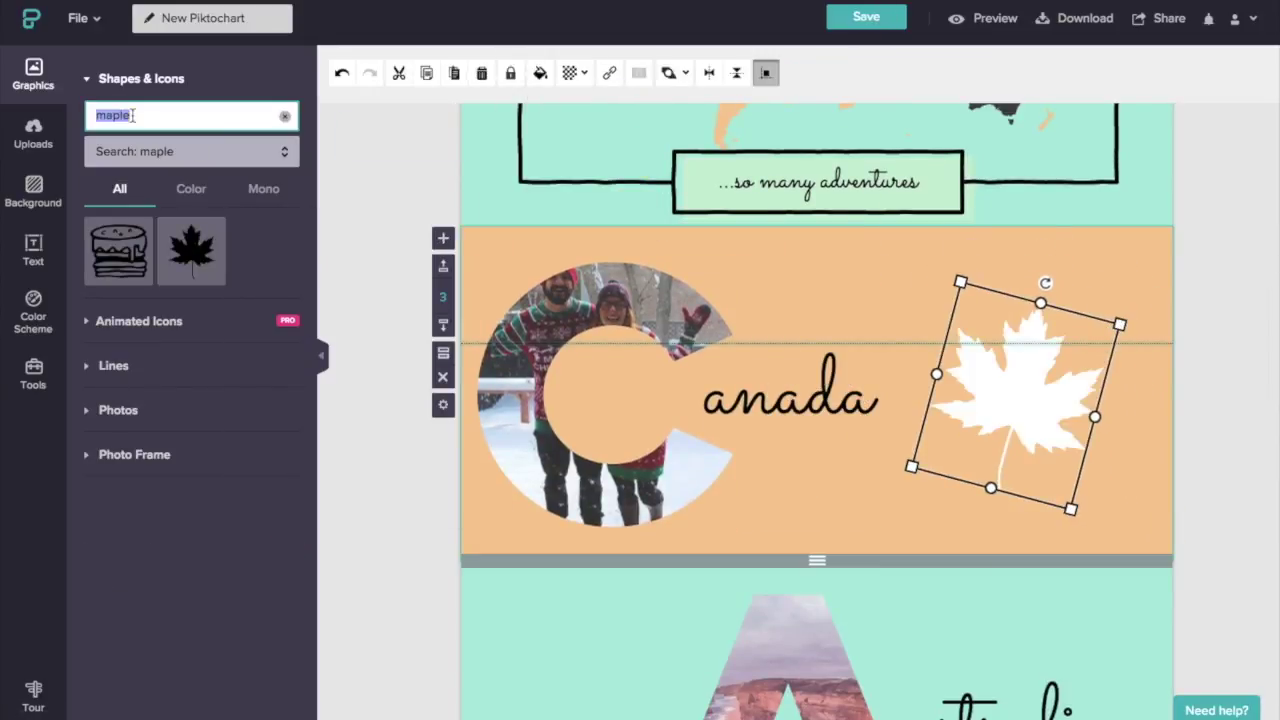
type("location")
key("Return")
scroll(446, 443, "down", 3)
left_click_drag(191, 468, 579, 412)
left_click(540, 72)
left_click(543, 154)
Add an enlarged, upright white anchor icon to the Greece block
scroll(700, 400, "down", 3)
double_click(130, 115)
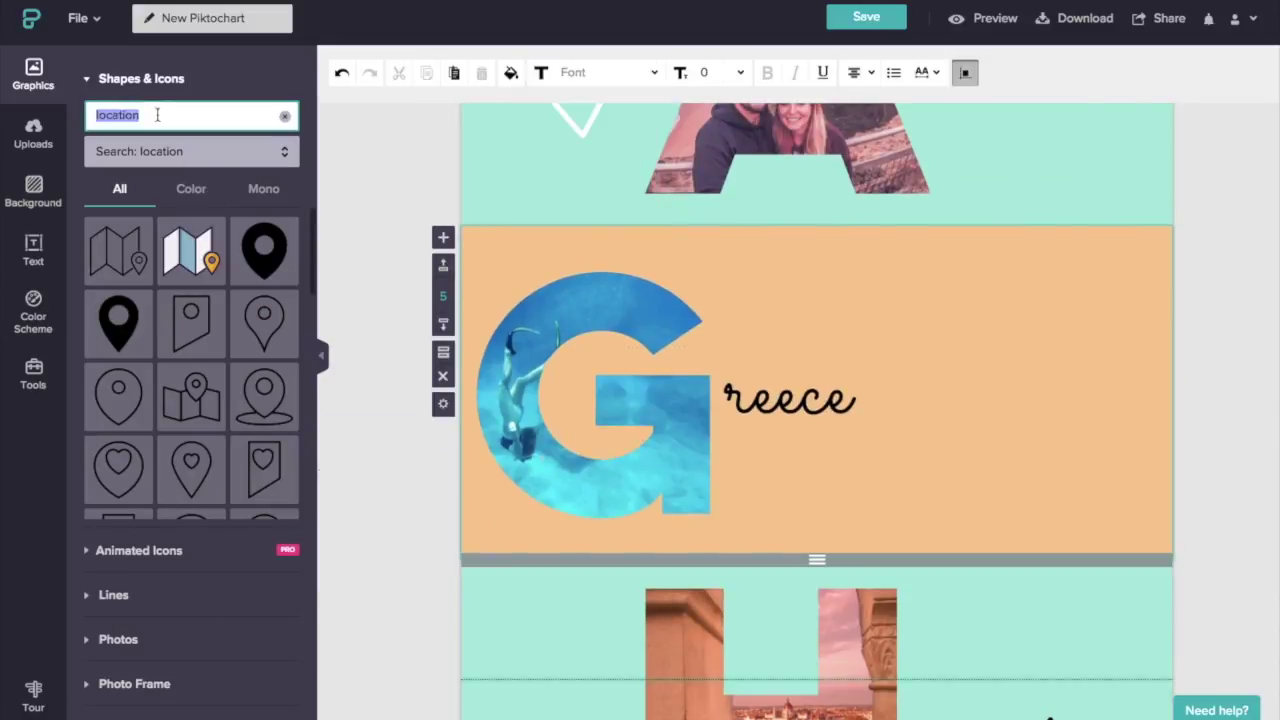
type("anchor")
key("Return")
left_click_drag(118, 398, 814, 400)
left_click_drag(871, 451, 1091, 480)
left_click_drag(1008, 274, 1037, 271)
left_click(540, 72)
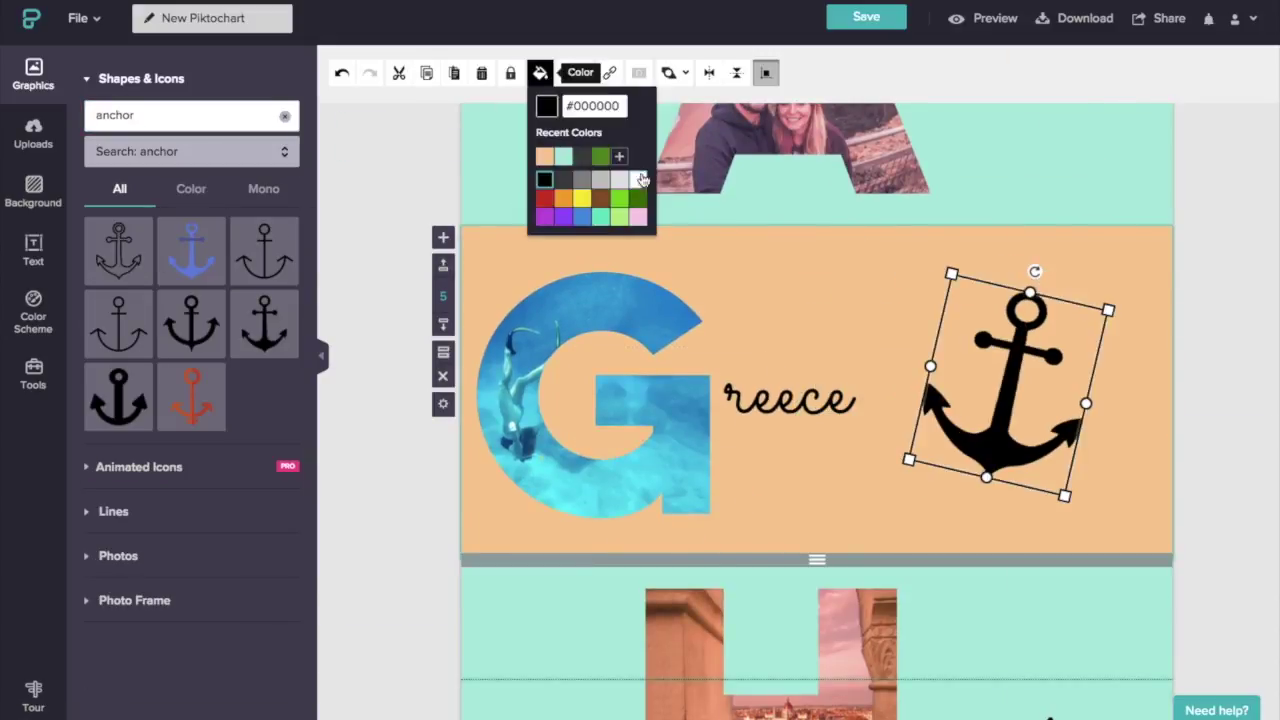
left_click(543, 154)
scroll(817, 400, "down", 4)
left_click(1100, 324)
Add a white paper plane icon to the Hungary block
double_click(130, 115)
type("airplane")
key("Return")
scroll(191, 330, "down", 2)
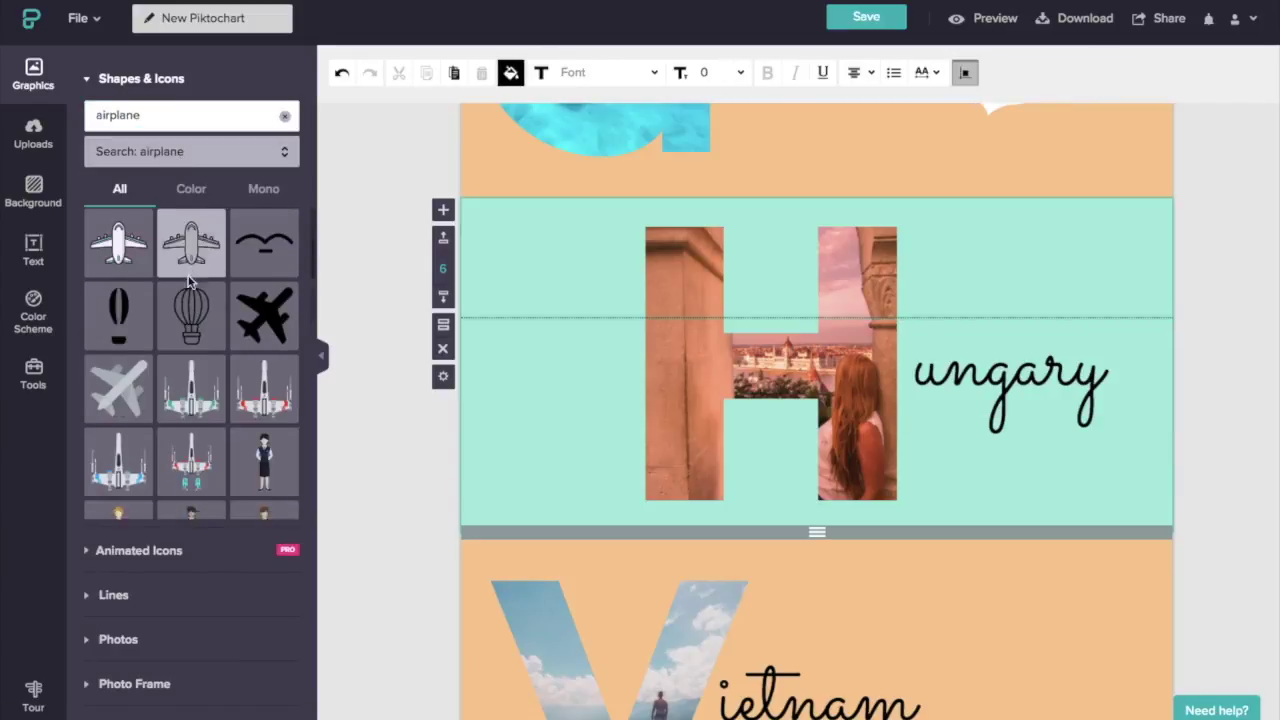
left_click_drag(191, 325, 553, 398)
left_click(540, 72)
left_click(543, 154)
Add an enlarged white compass rose icon to the Vietnam block
scroll(1063, 517, "down", 3)
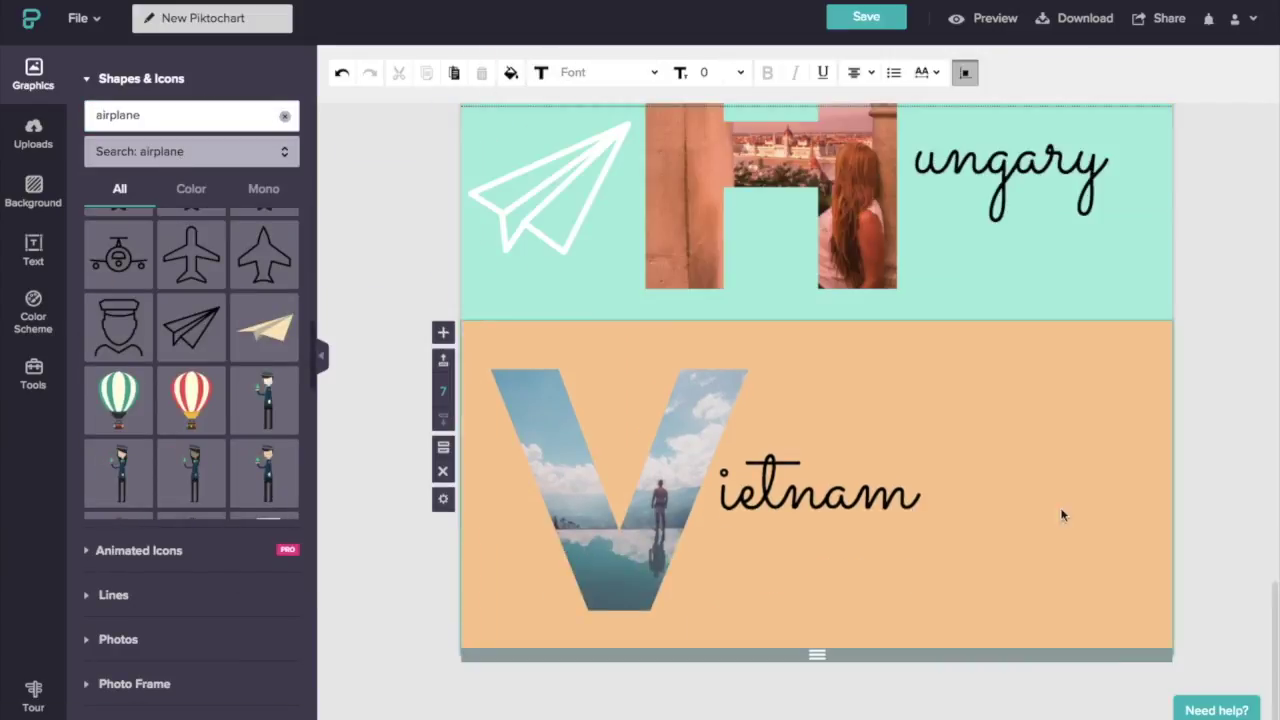
double_click(130, 115)
type("compass")
left_click(182, 157)
left_click_drag(191, 407, 817, 480)
left_click_drag(880, 420, 909, 363)
left_click(540, 72)
left_click(543, 154)
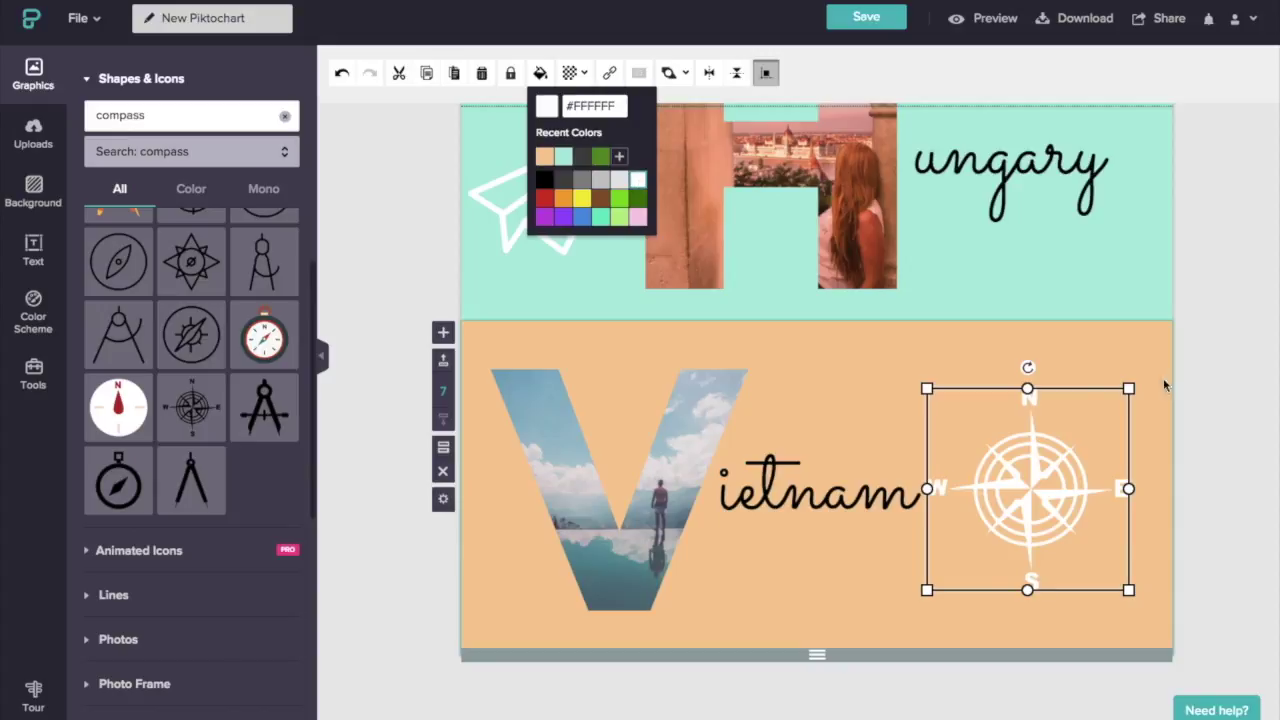
left_click_drag(1046, 453, 1063, 423)
left_click(1017, 628)
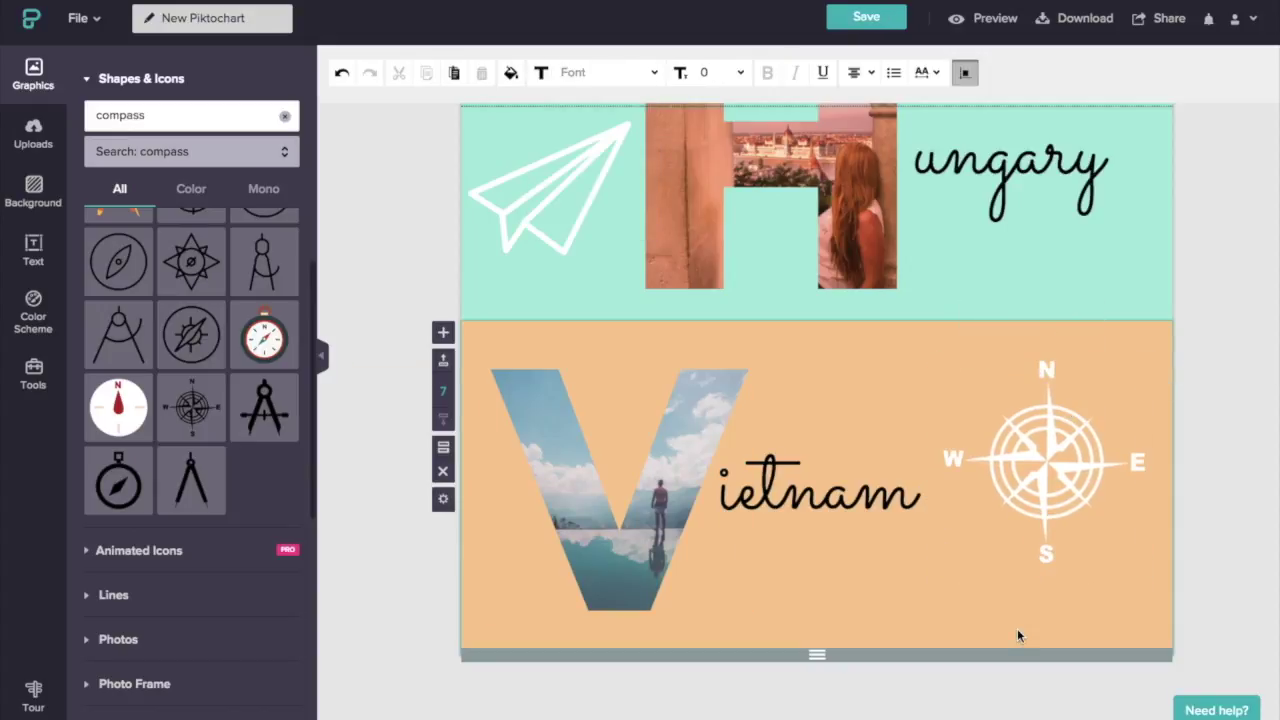
scroll(1017, 628, "up", 5)
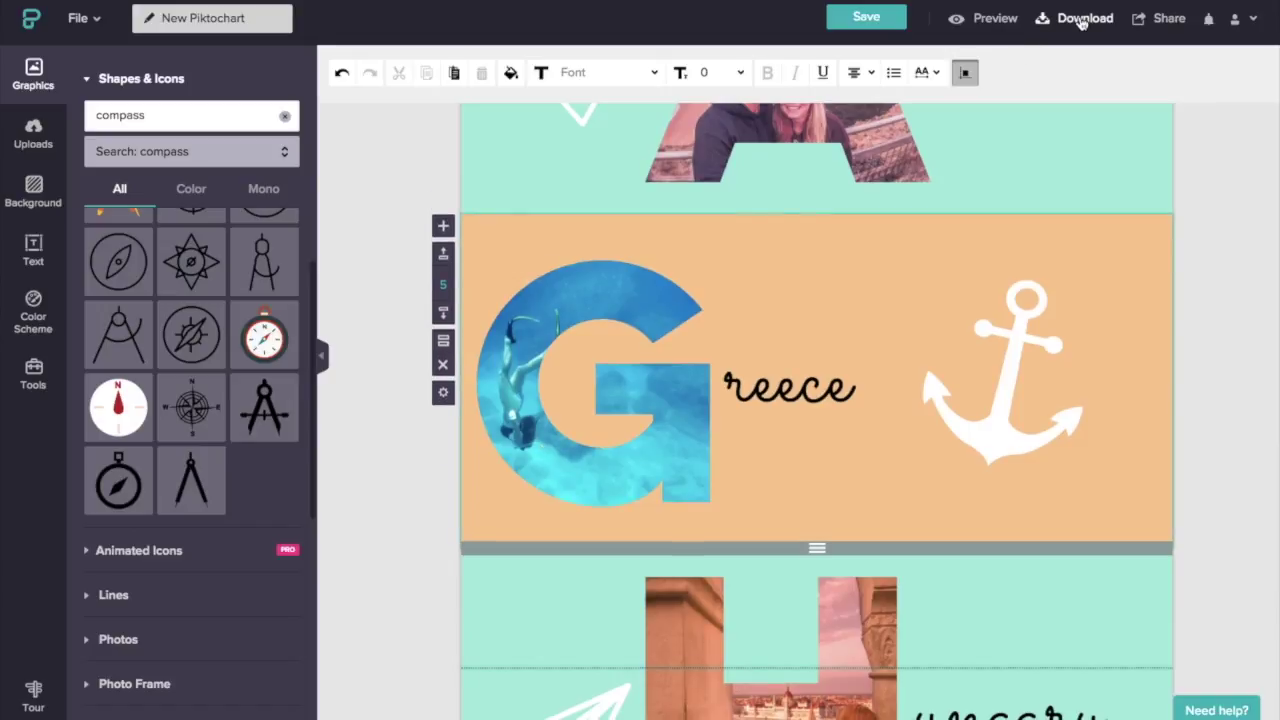
left_click(1080, 18)
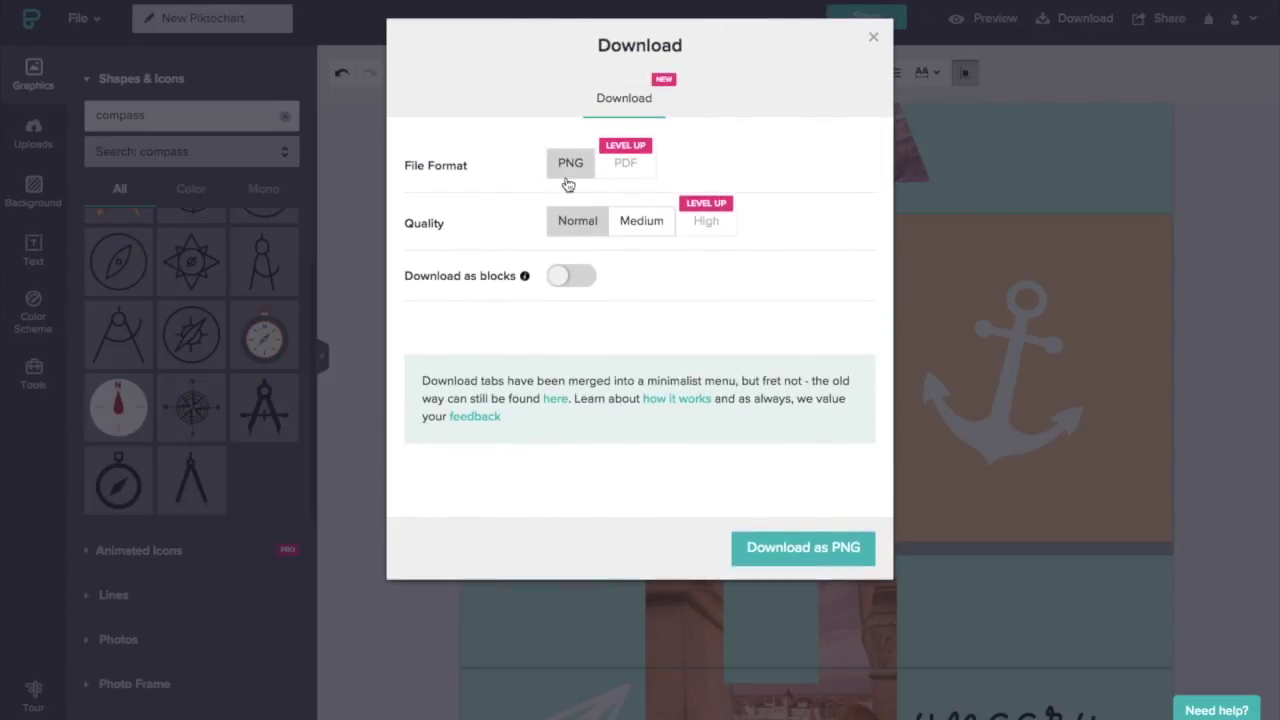
Set download quality to Medium and save the infographic as a PNG
left_click(630, 222)
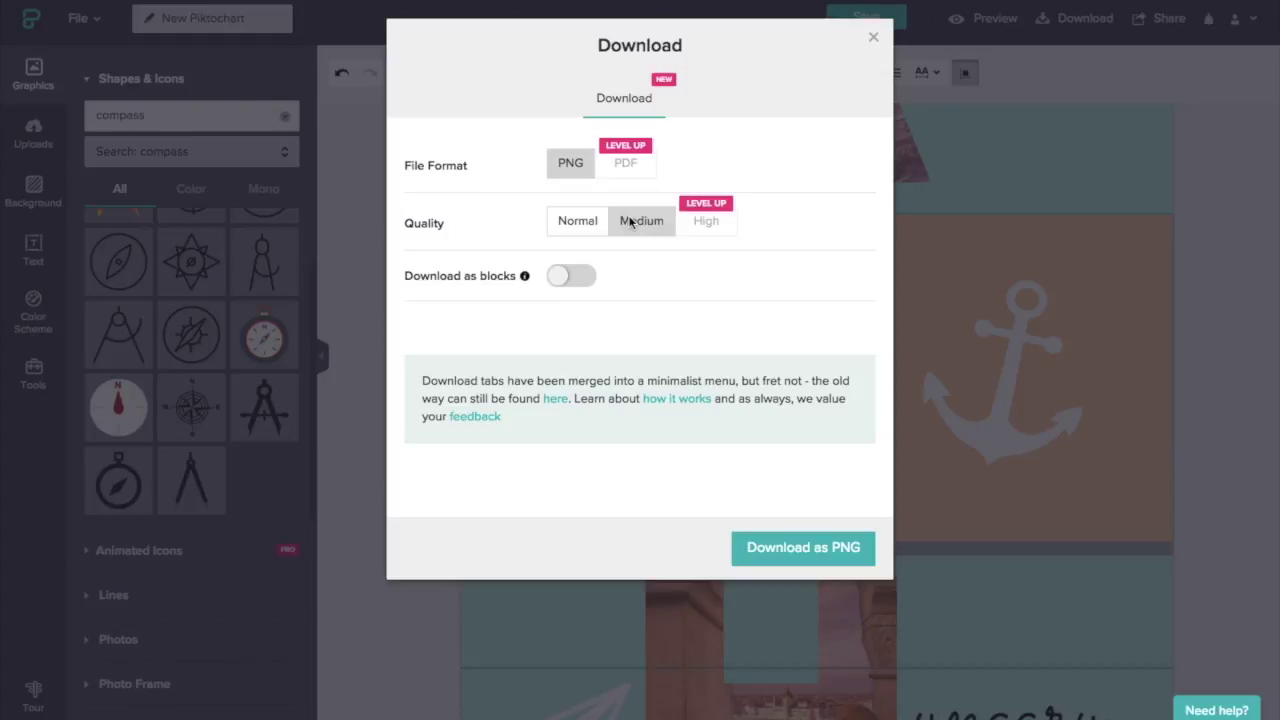
left_click(815, 548)
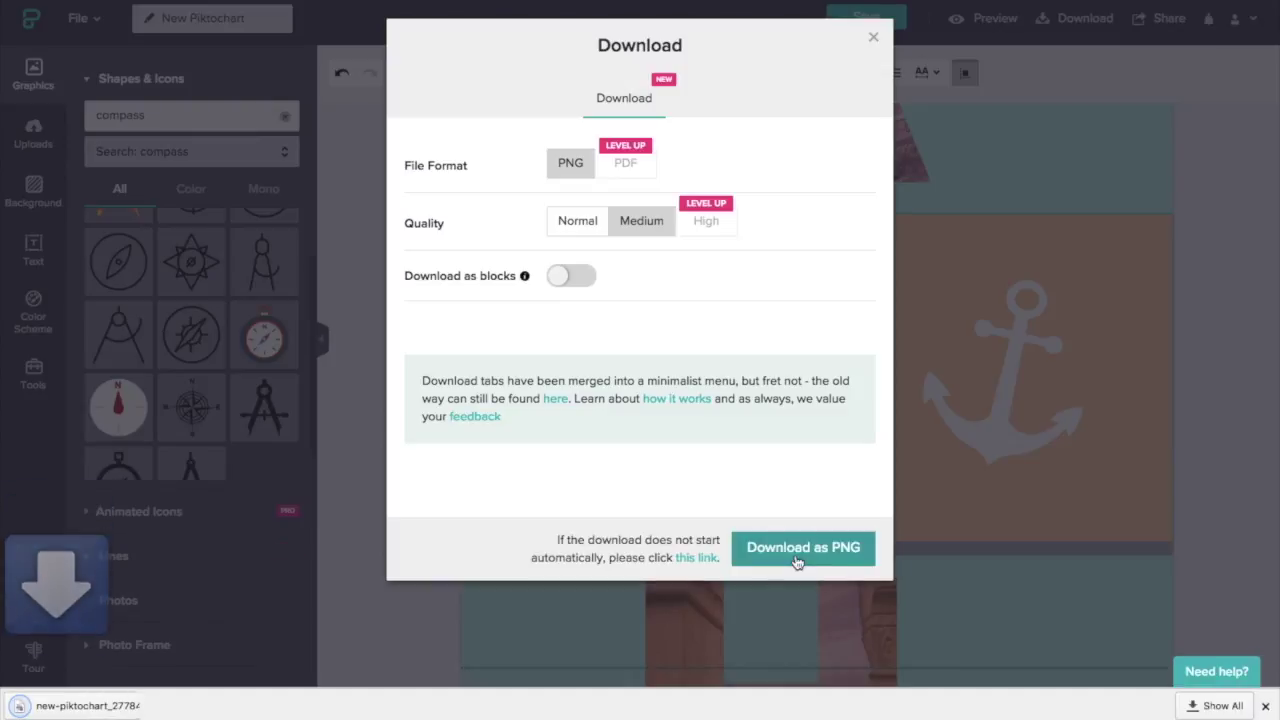
Open the downloaded PNG in Preview and crop it to 1,600 × 5,731, removing the footer
left_click(127, 706)
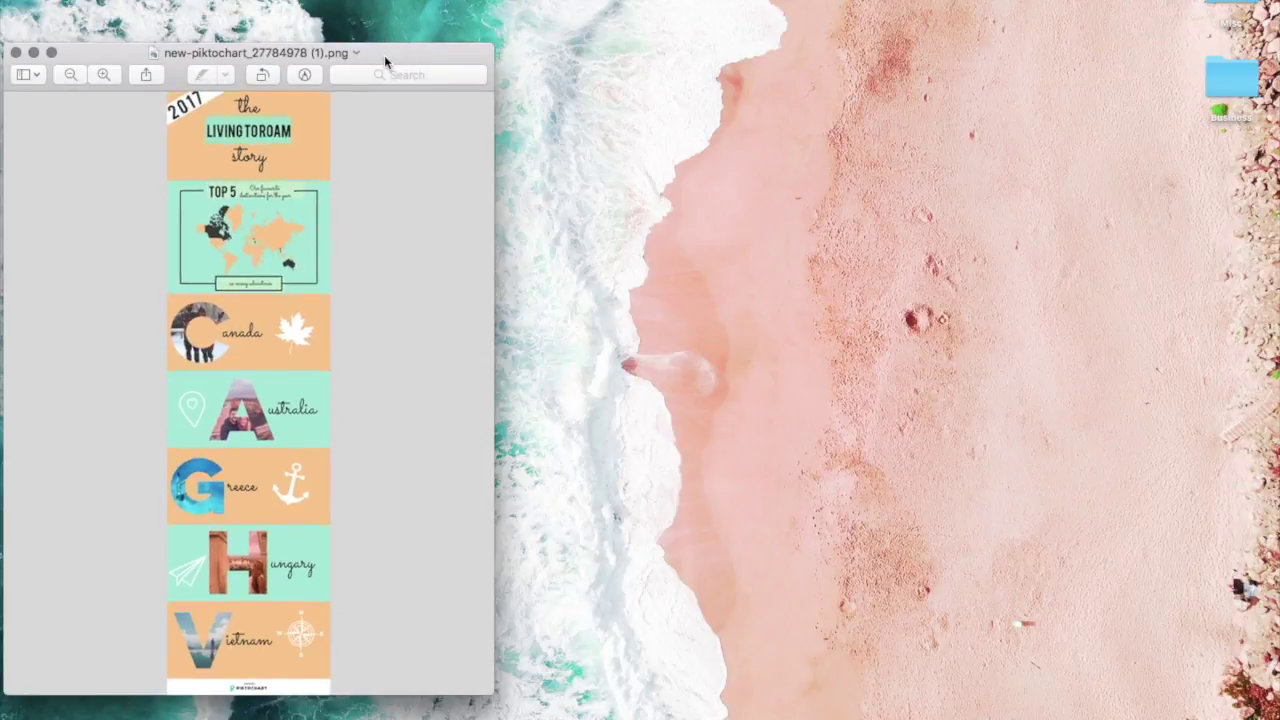
left_click_drag(384, 55, 761, 40)
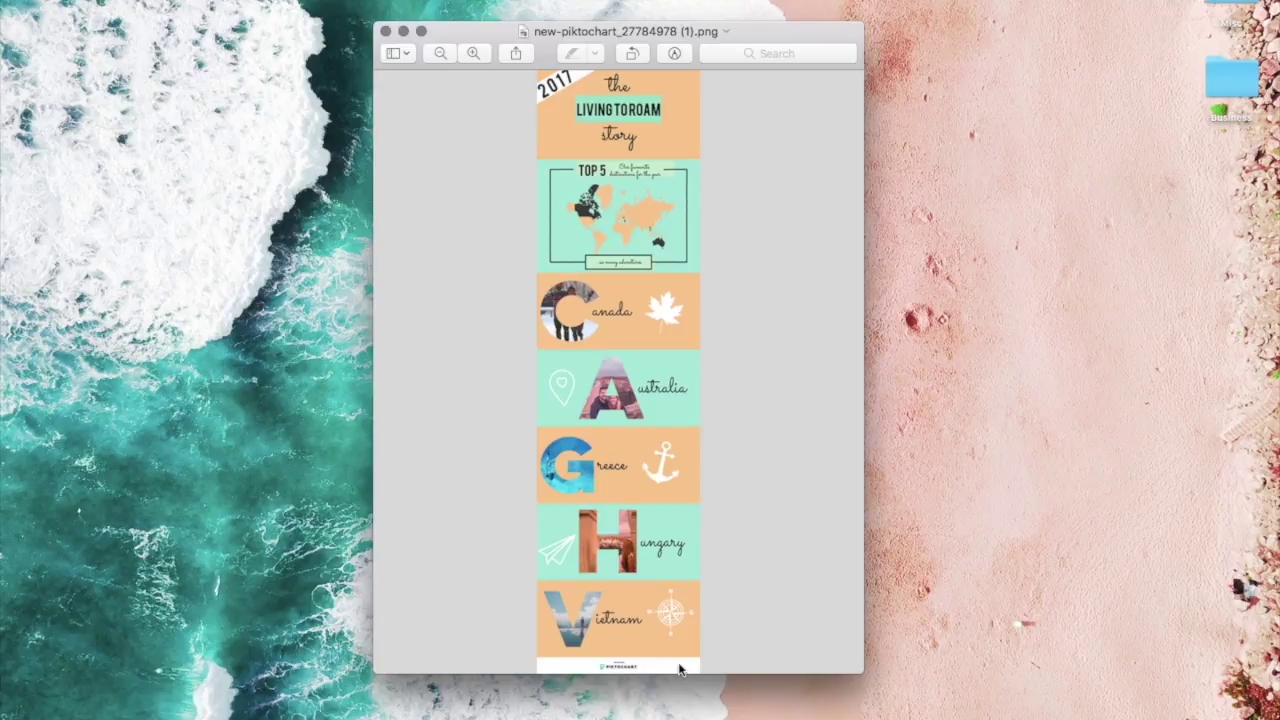
left_click(446, 53)
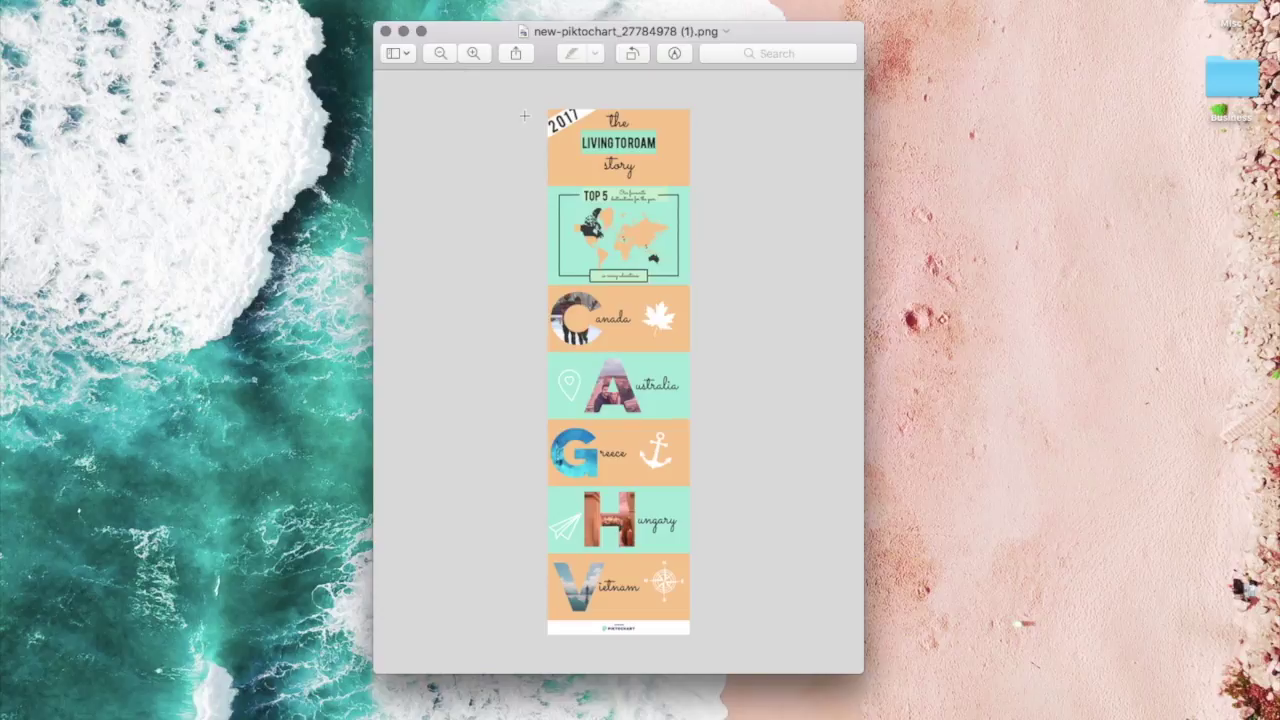
left_click_drag(522, 91, 751, 618)
left_click(674, 53)
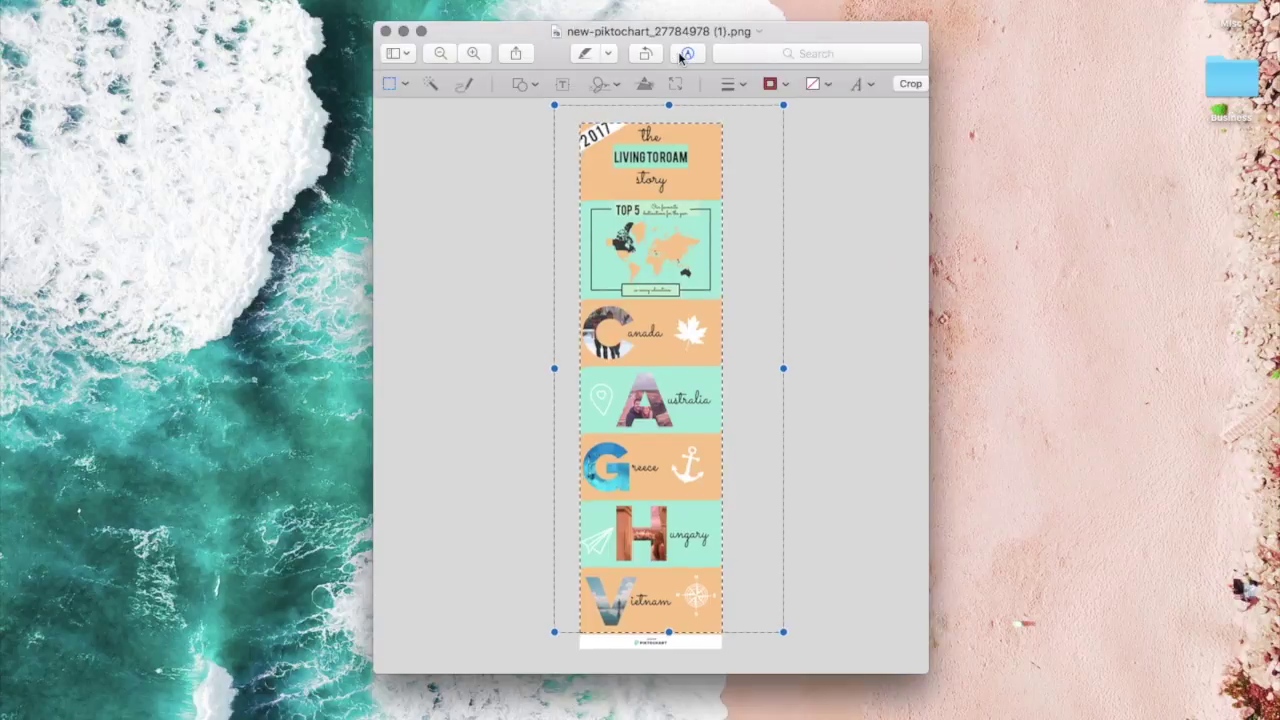
left_click(909, 85)
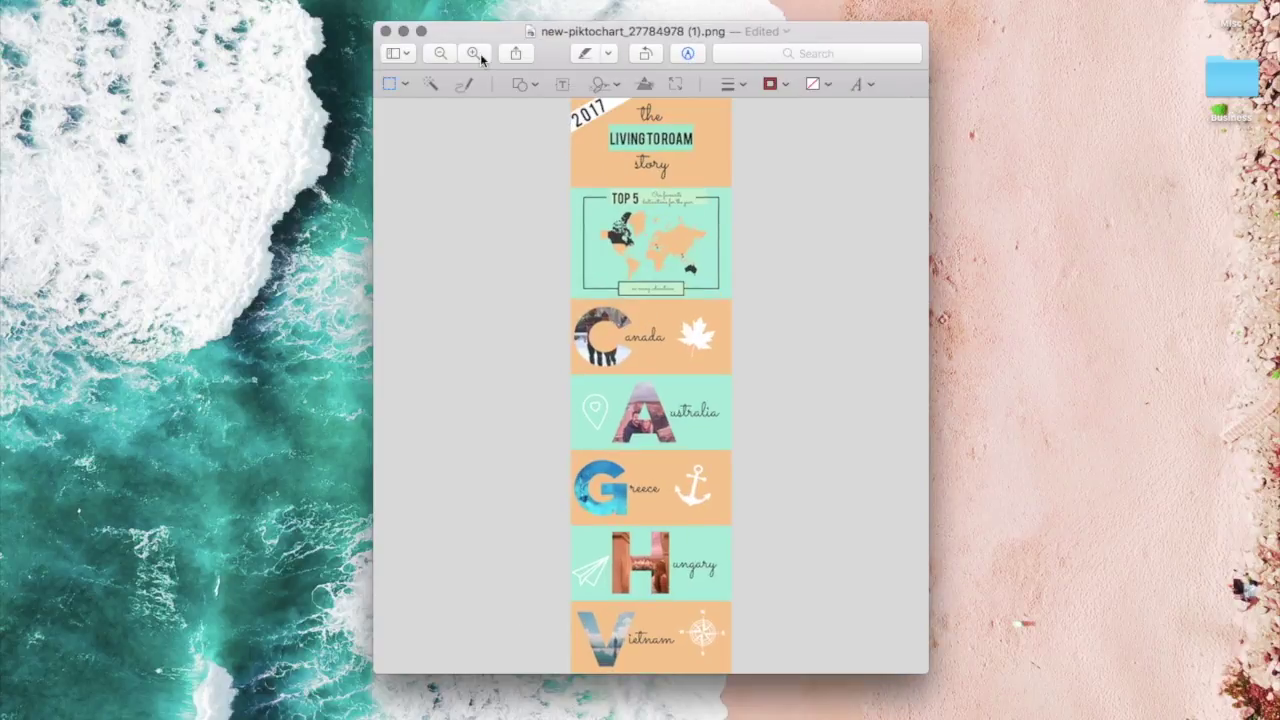